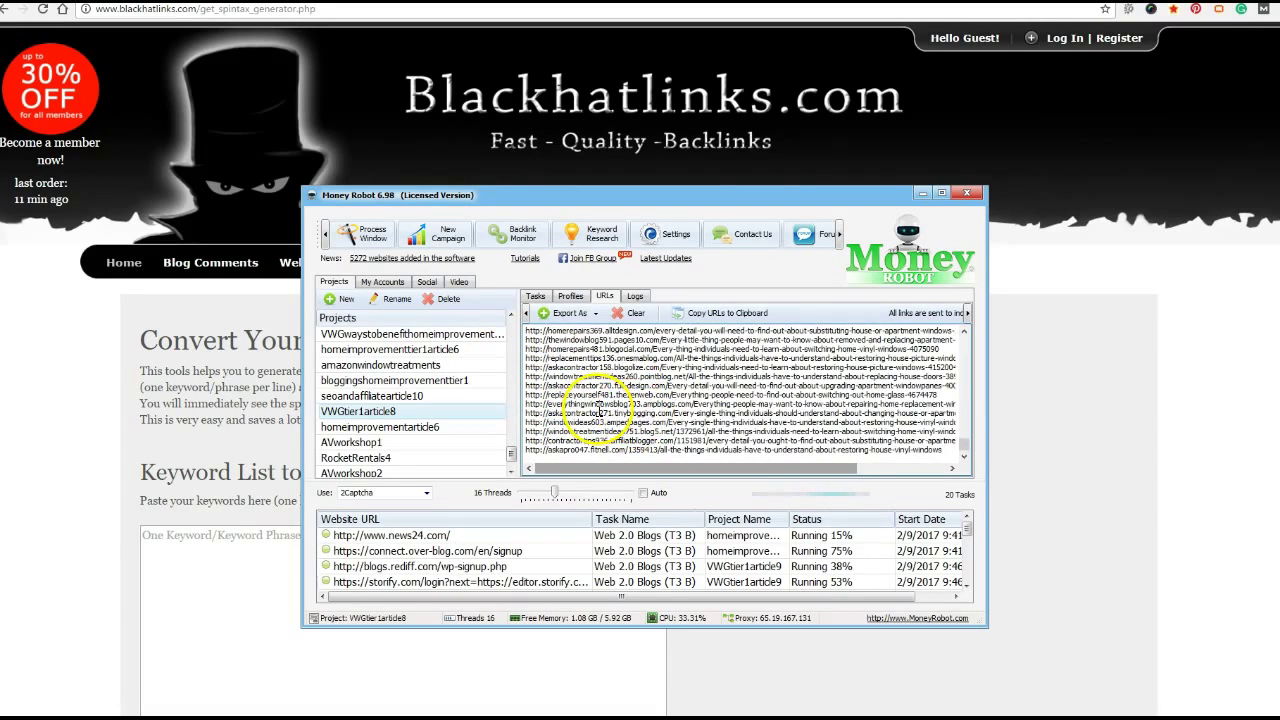
- Duplicate the Home Window Replacement Ohio project and open the new draft for editing
scroll(337, 430, up, 3)
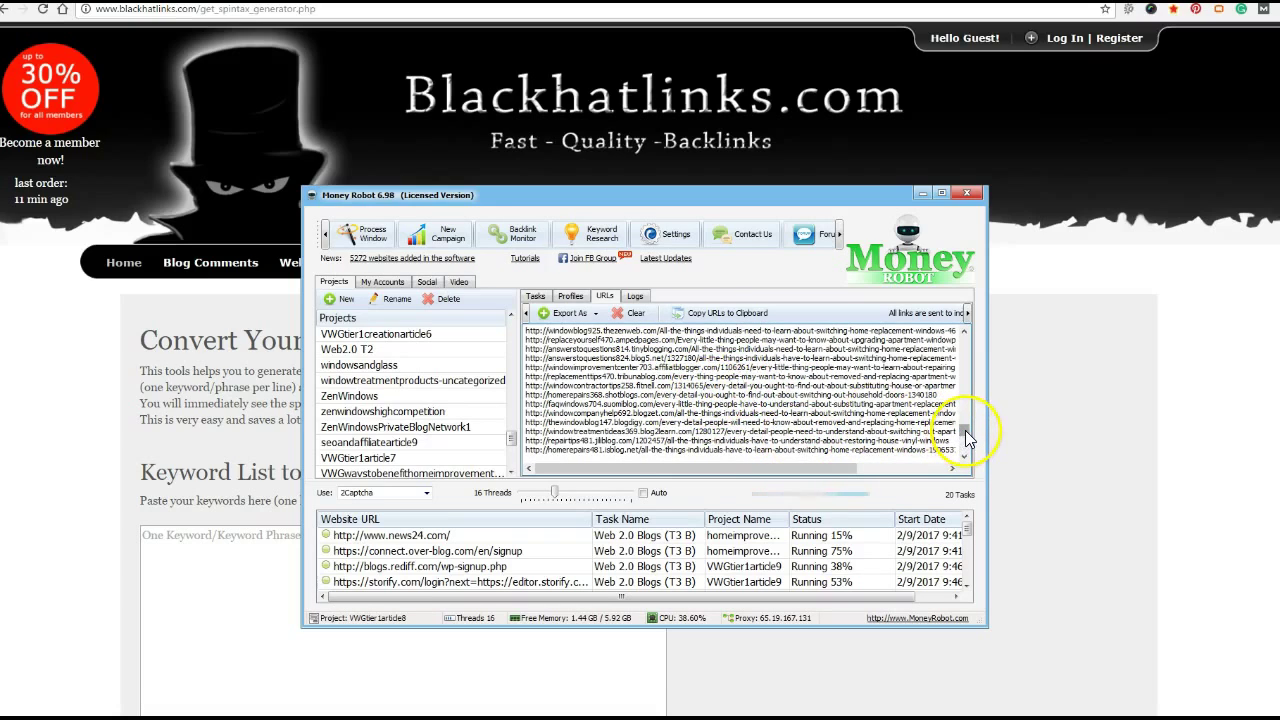
drag(965, 430, 970, 346)
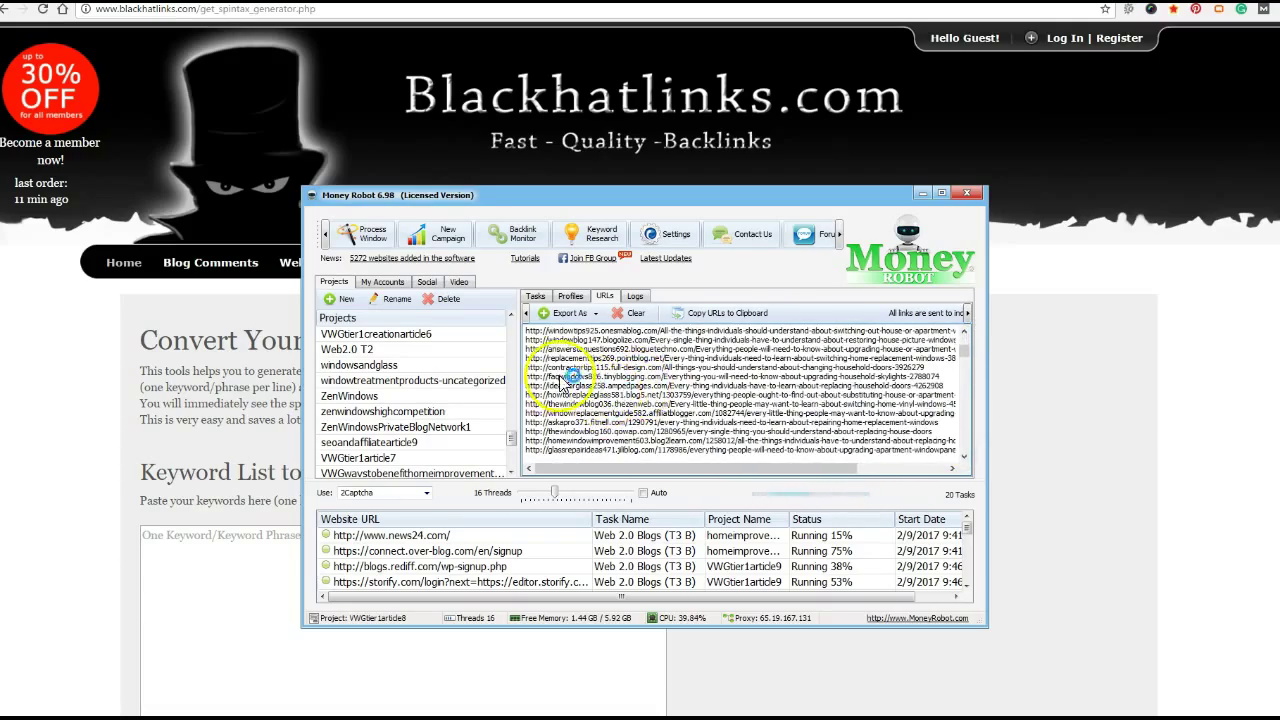
click(512, 450)
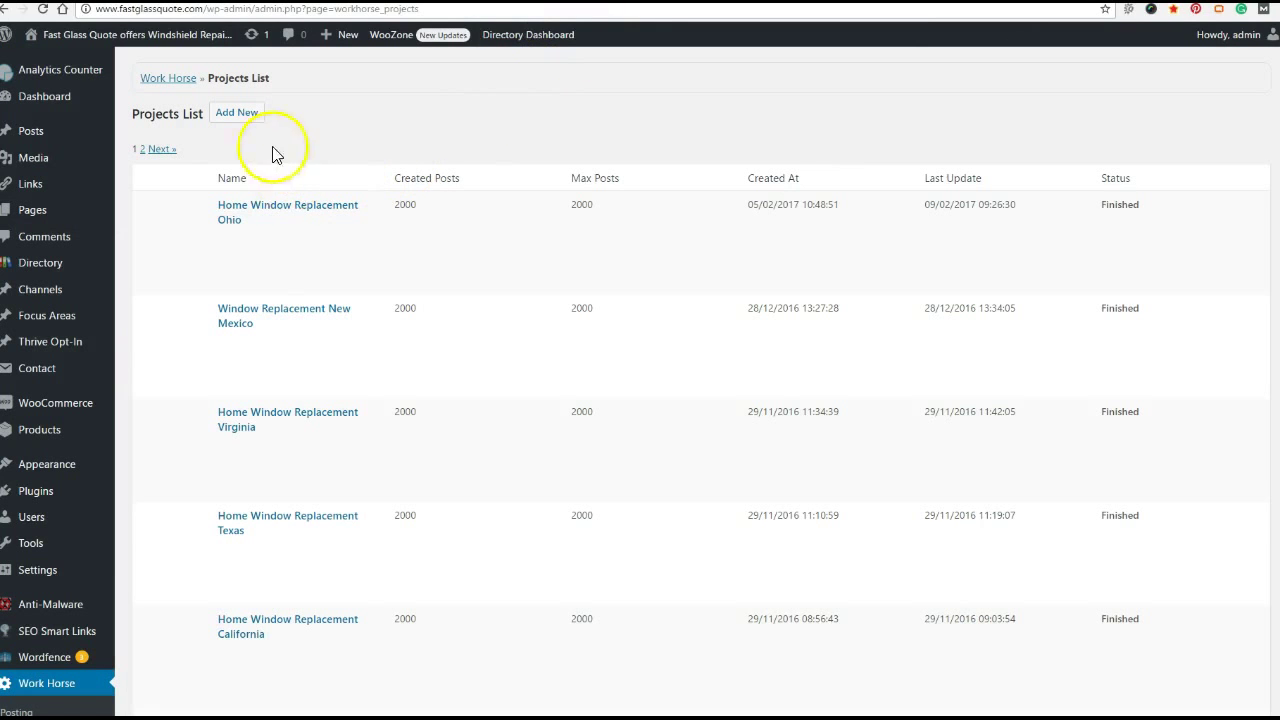
mouse_move(288, 212)
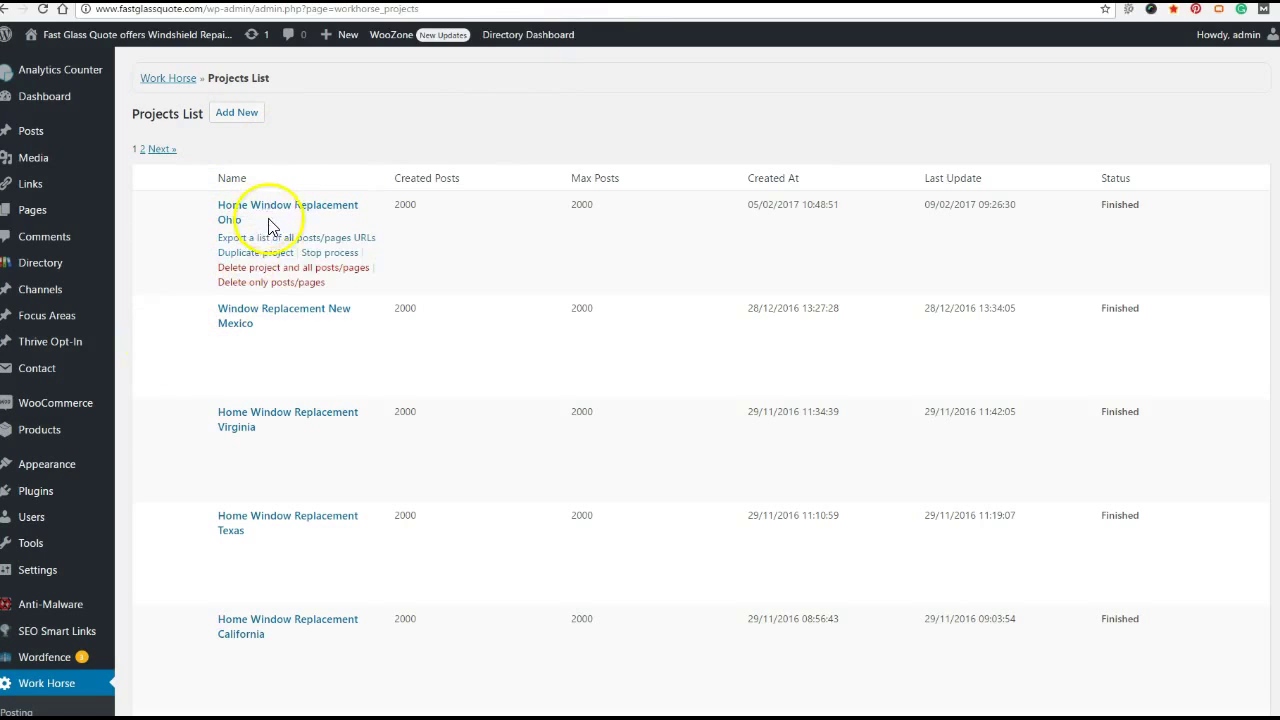
scroll(289, 312, down, 1)
scroll(289, 312, down, 1)
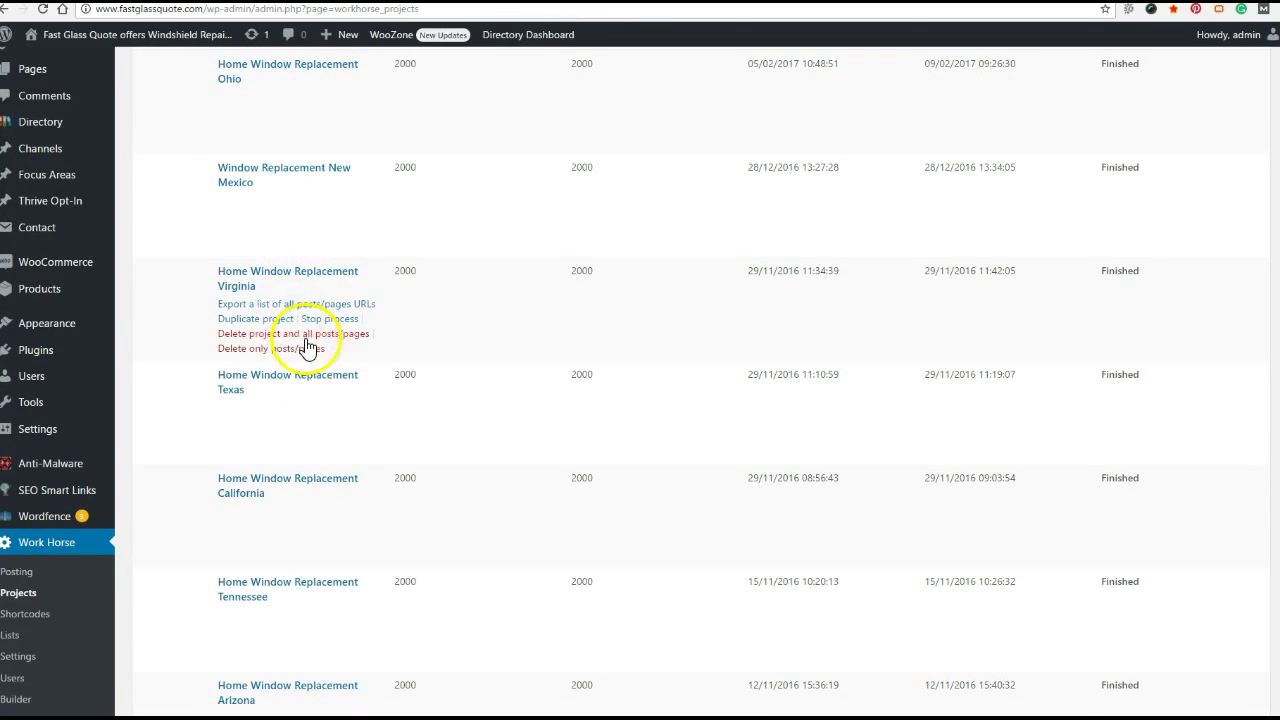
scroll(280, 289, up, 1)
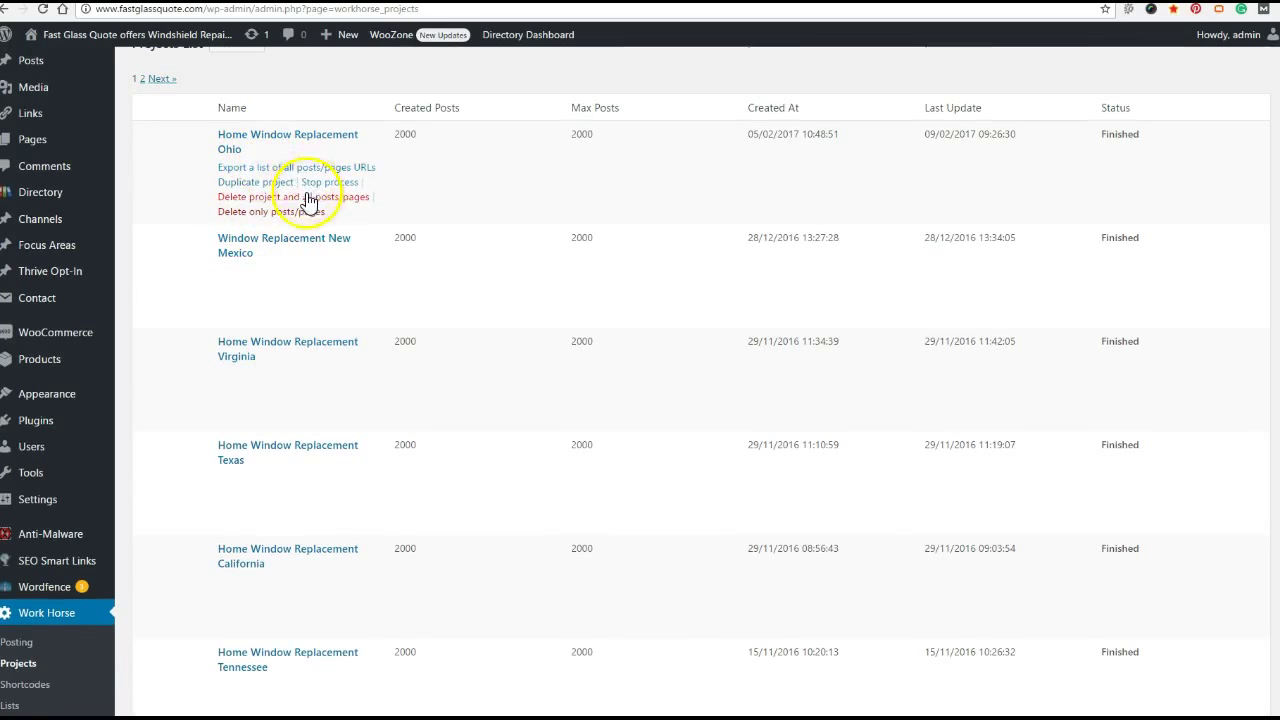
click(263, 182)
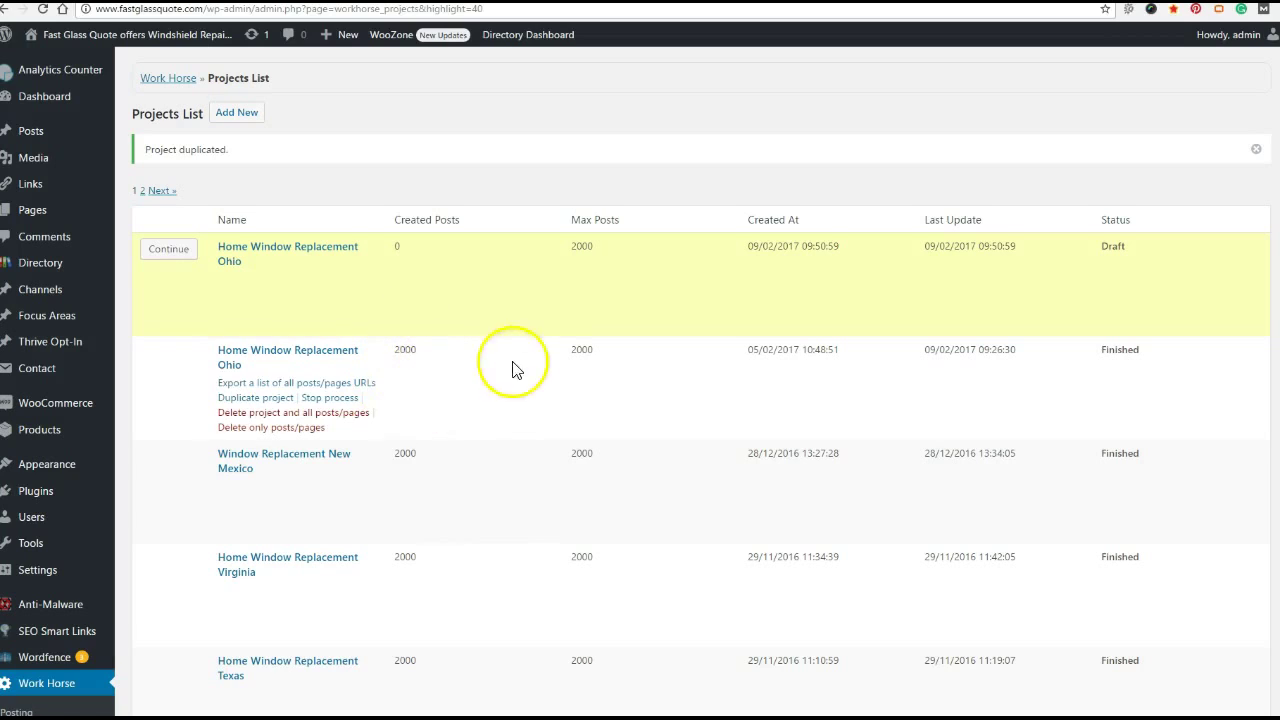
mouse_move(190, 282)
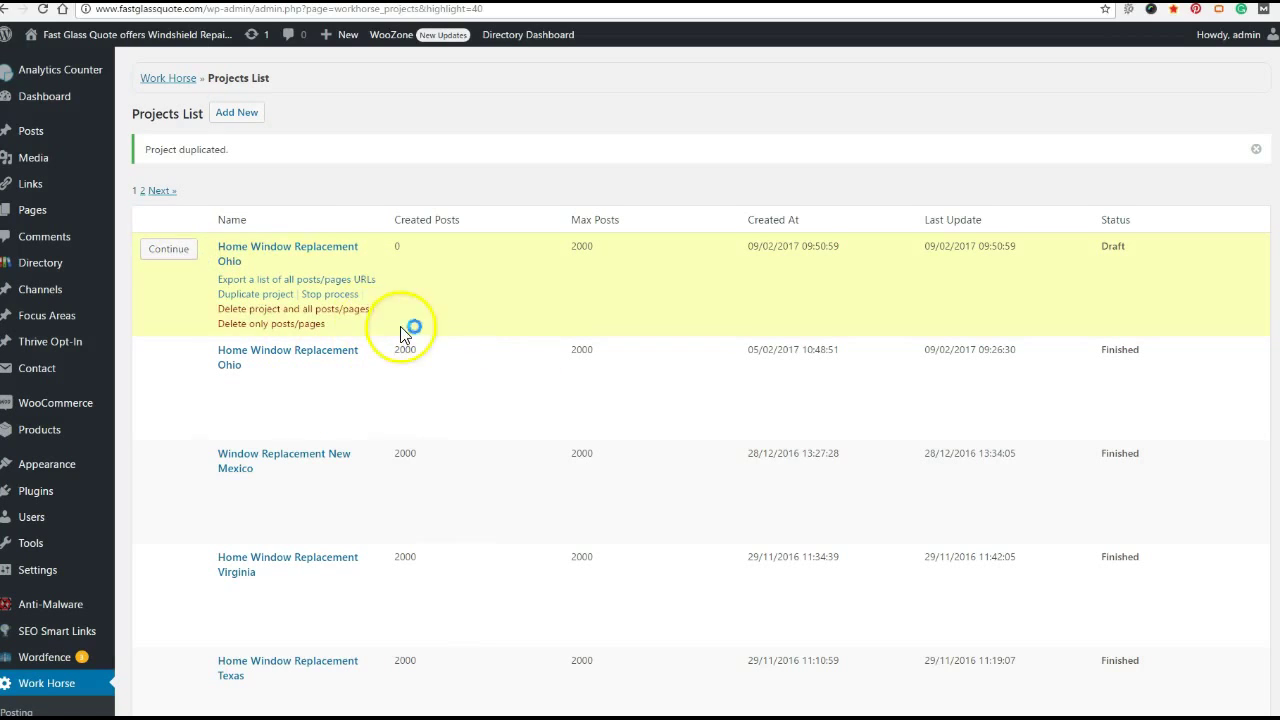
click(168, 262)
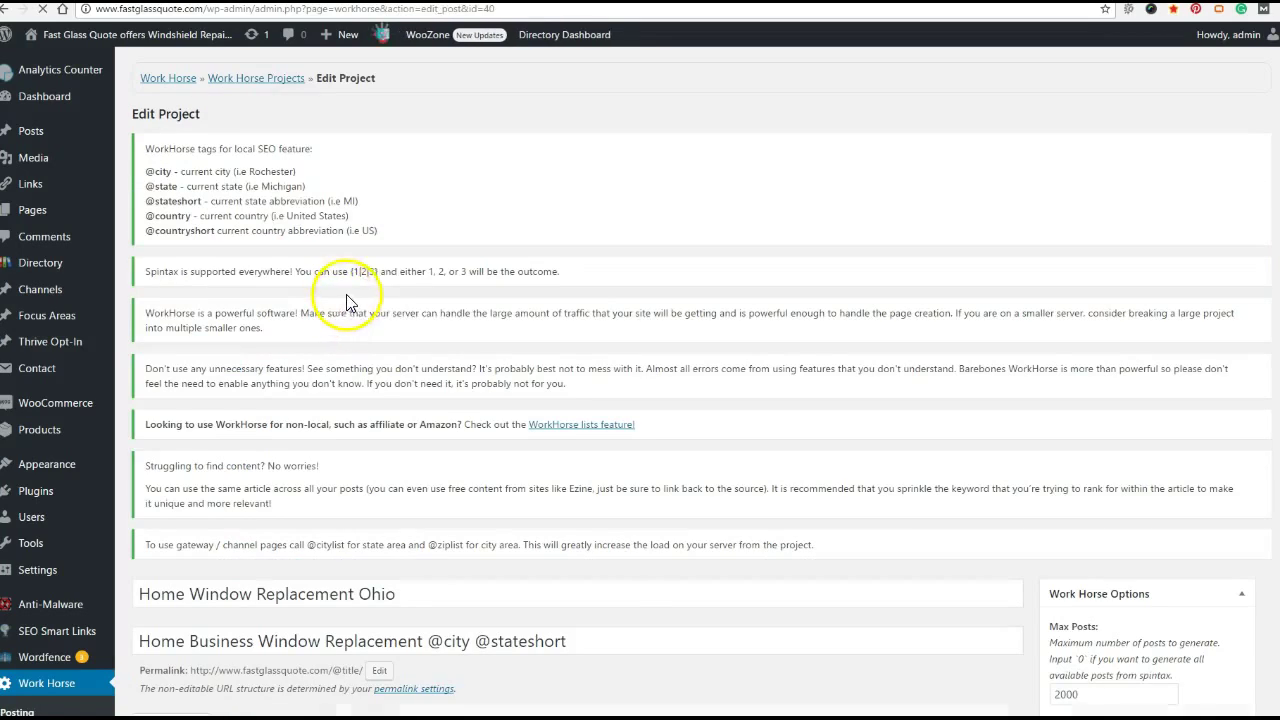
- Change the project title's ending from Ohio to Va
scroll(392, 352, down, 3)
scroll(390, 345, down, 1)
scroll(410, 300, up, 1)
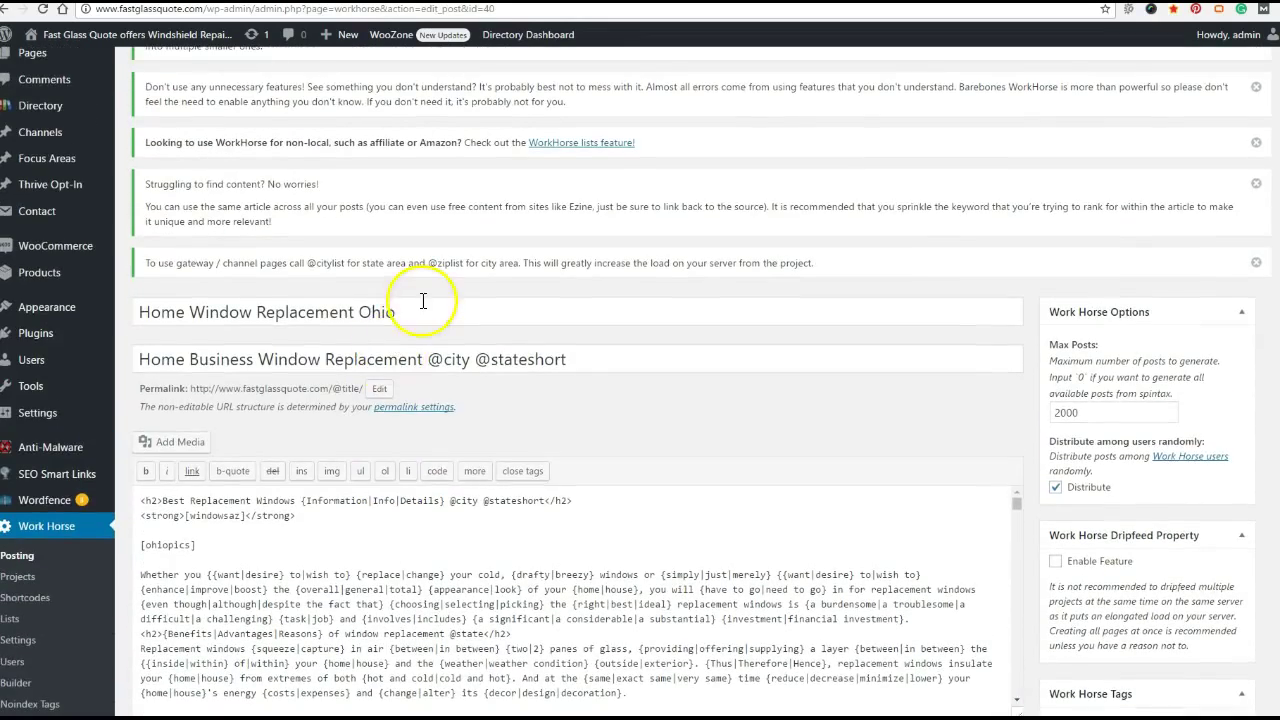
click(410, 318)
key(BackSpace)
key(BackSpace)
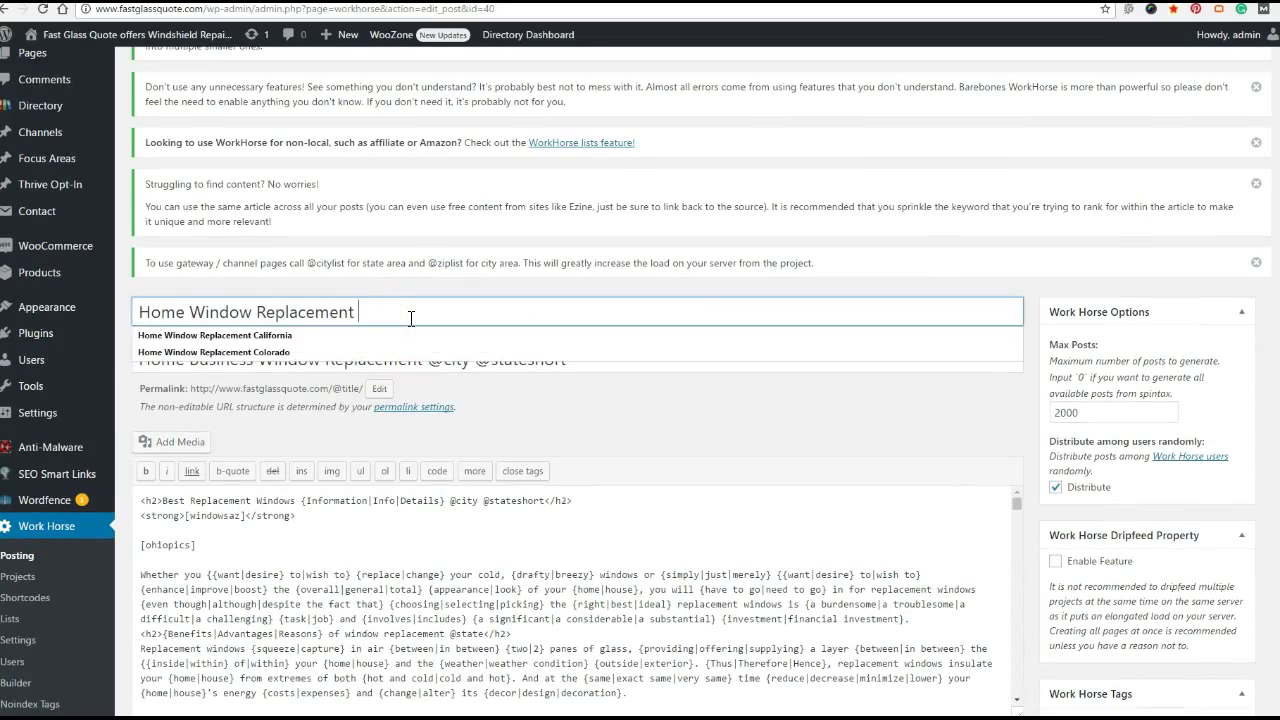
text(Va)
- Tick Virginia under Choose locations and collapse its city list
scroll(410, 318, down, 1)
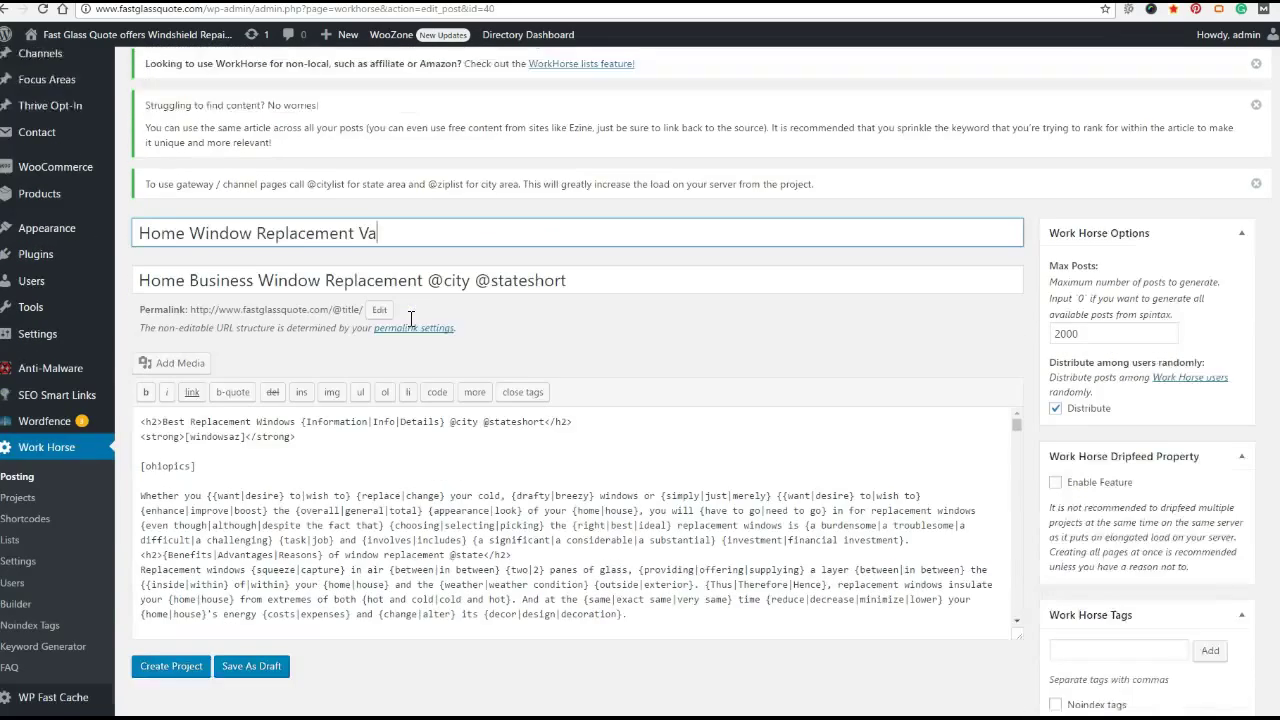
scroll(410, 318, down, 1)
scroll(410, 318, down, 1)
scroll(410, 318, down, 2)
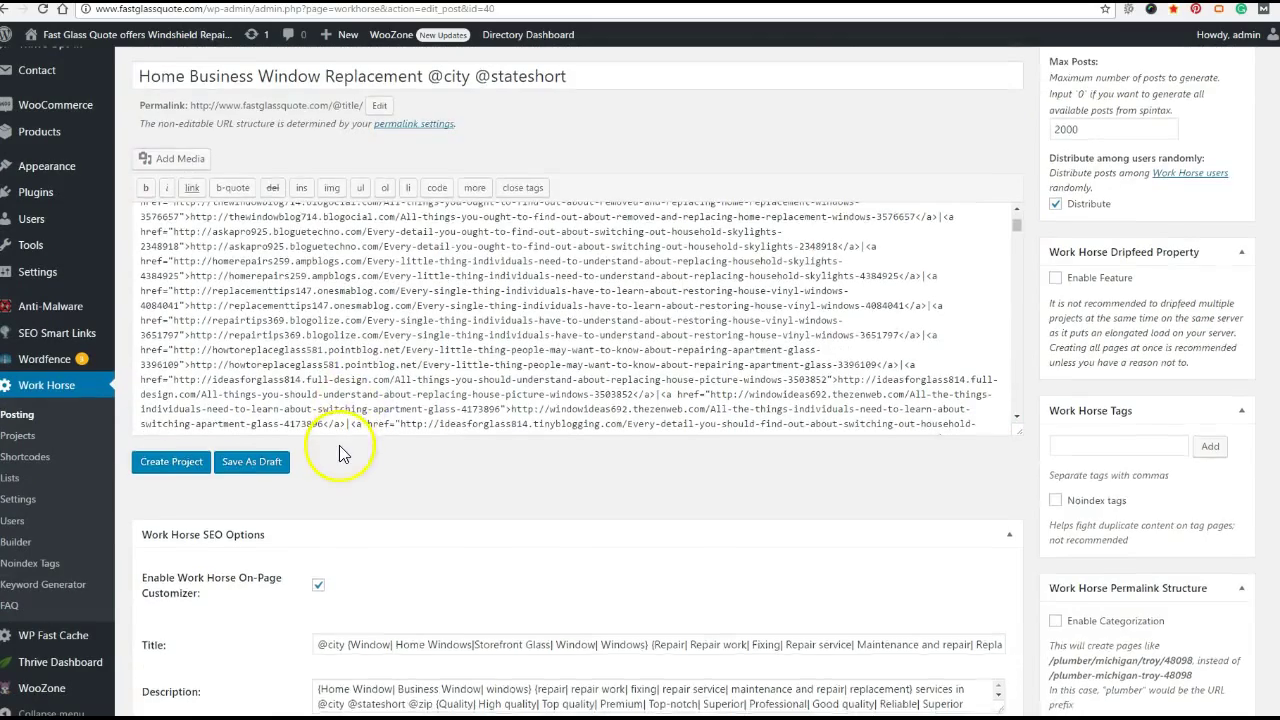
scroll(343, 400, down, 3)
scroll(257, 457, down, 1)
scroll(390, 475, down, 1)
scroll(466, 451, down, 3)
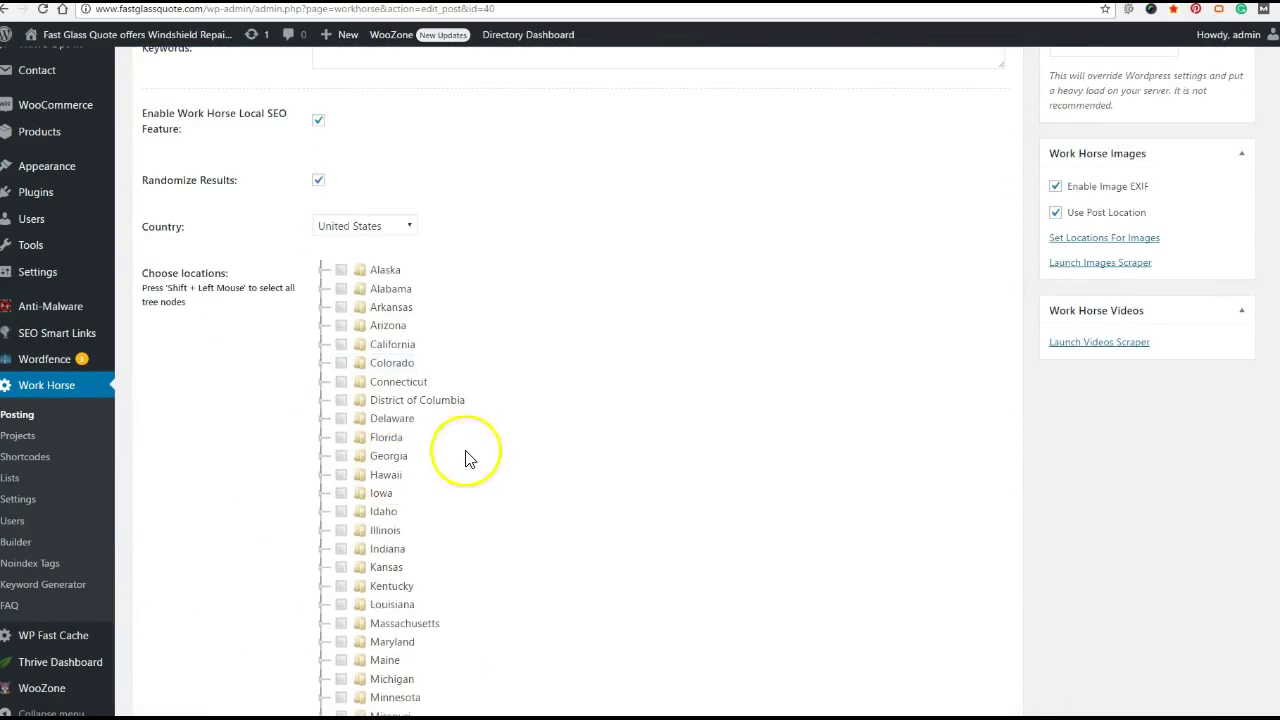
scroll(423, 418, down, 6)
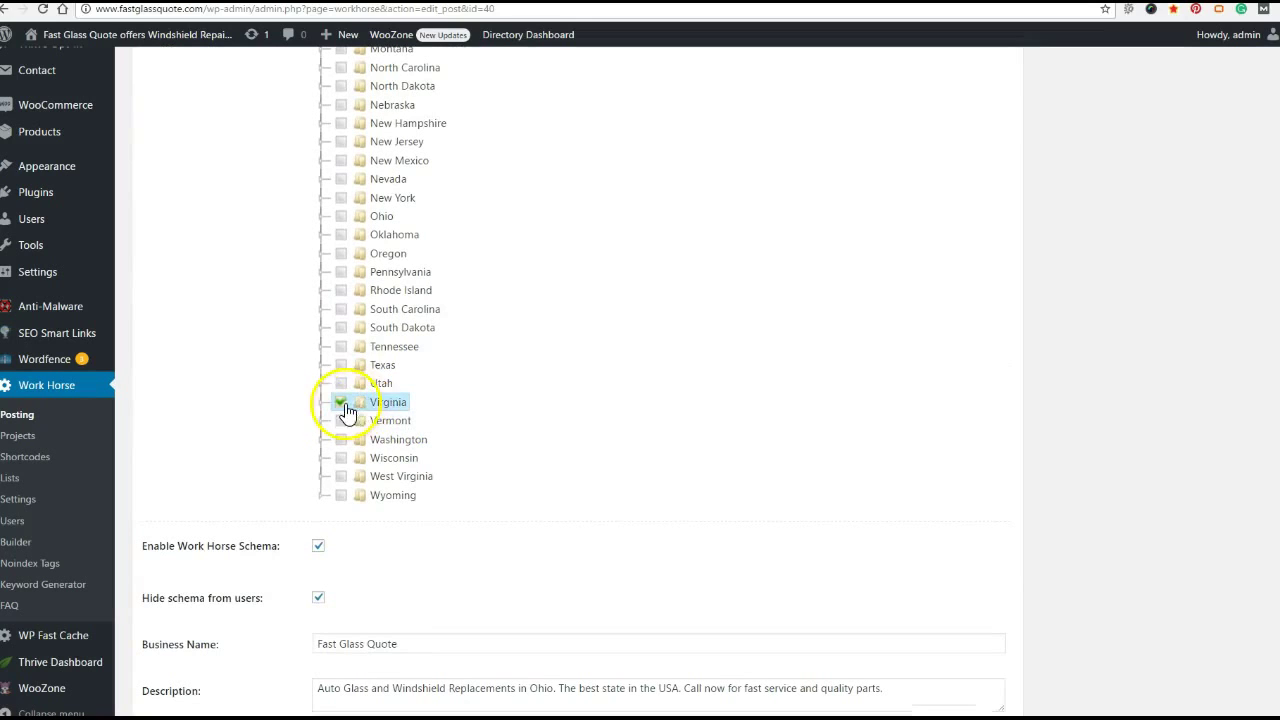
click(340, 403)
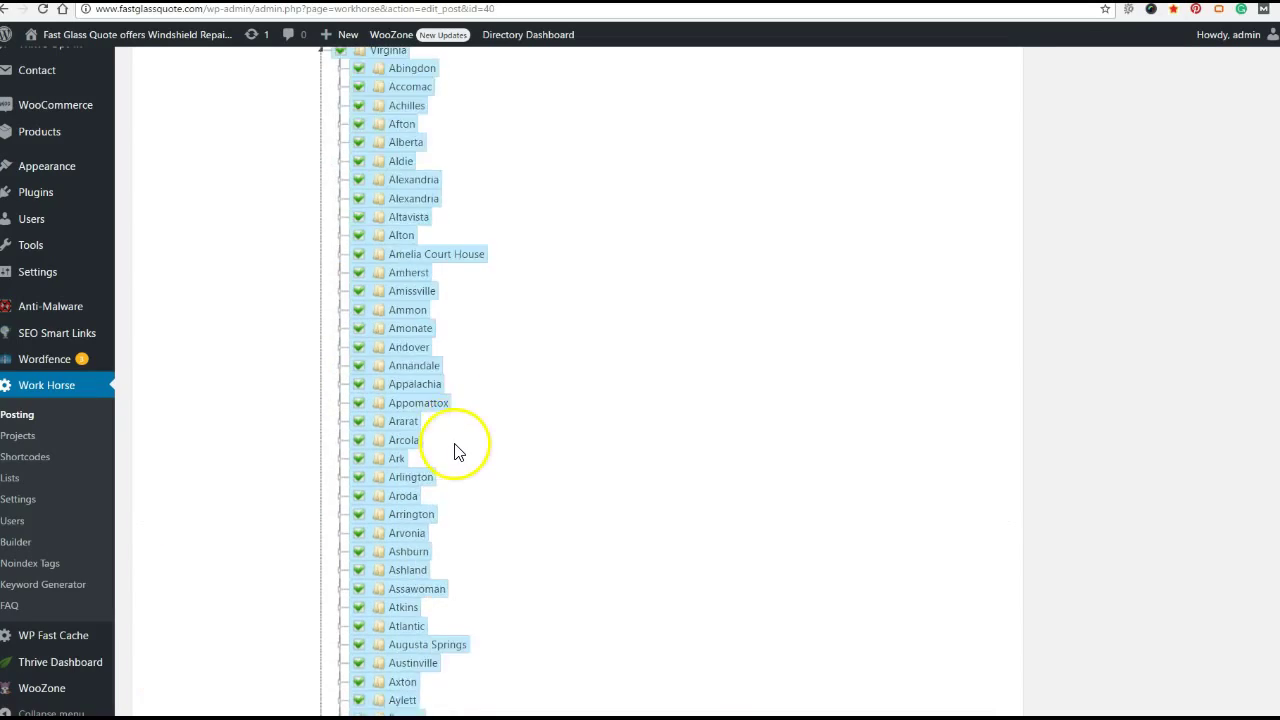
click(321, 402)
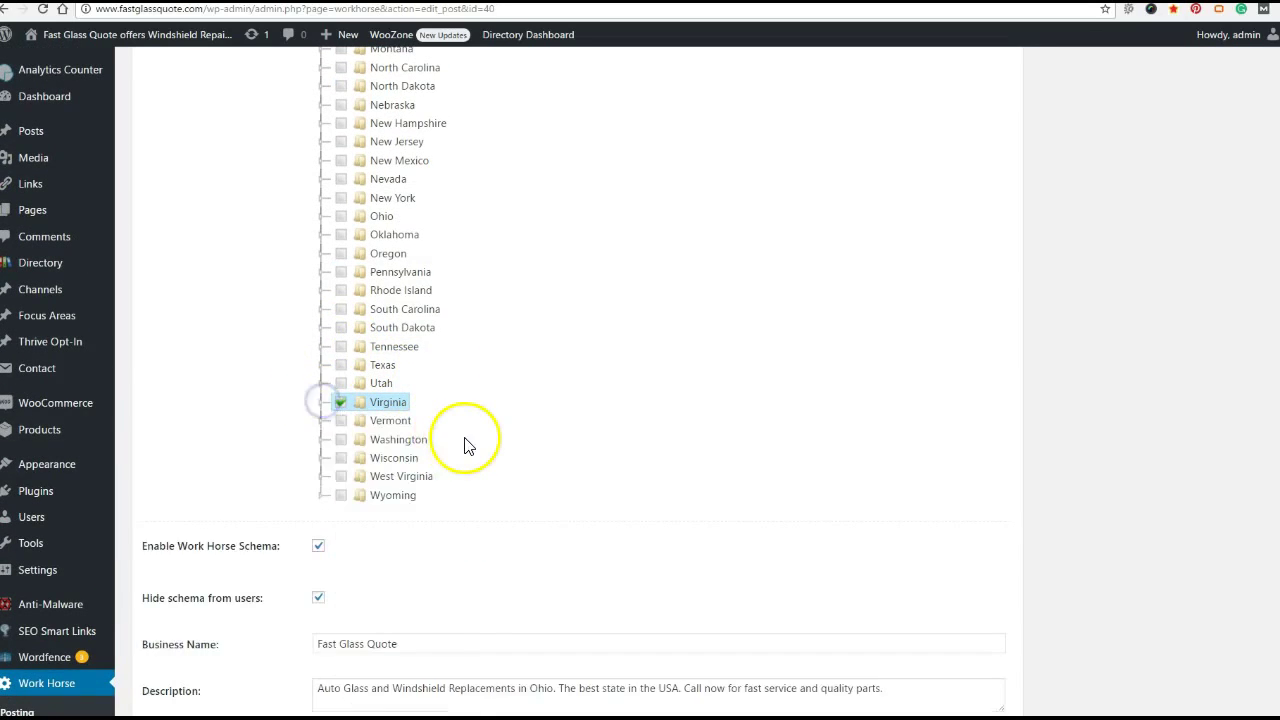
- Set Rating Count to 9 and Rating to 4.8, then place the cursor after Ohio in the address
scroll(464, 443, down, 2)
scroll(464, 443, down, 1)
scroll(464, 440, down, 1)
scroll(464, 437, down, 1)
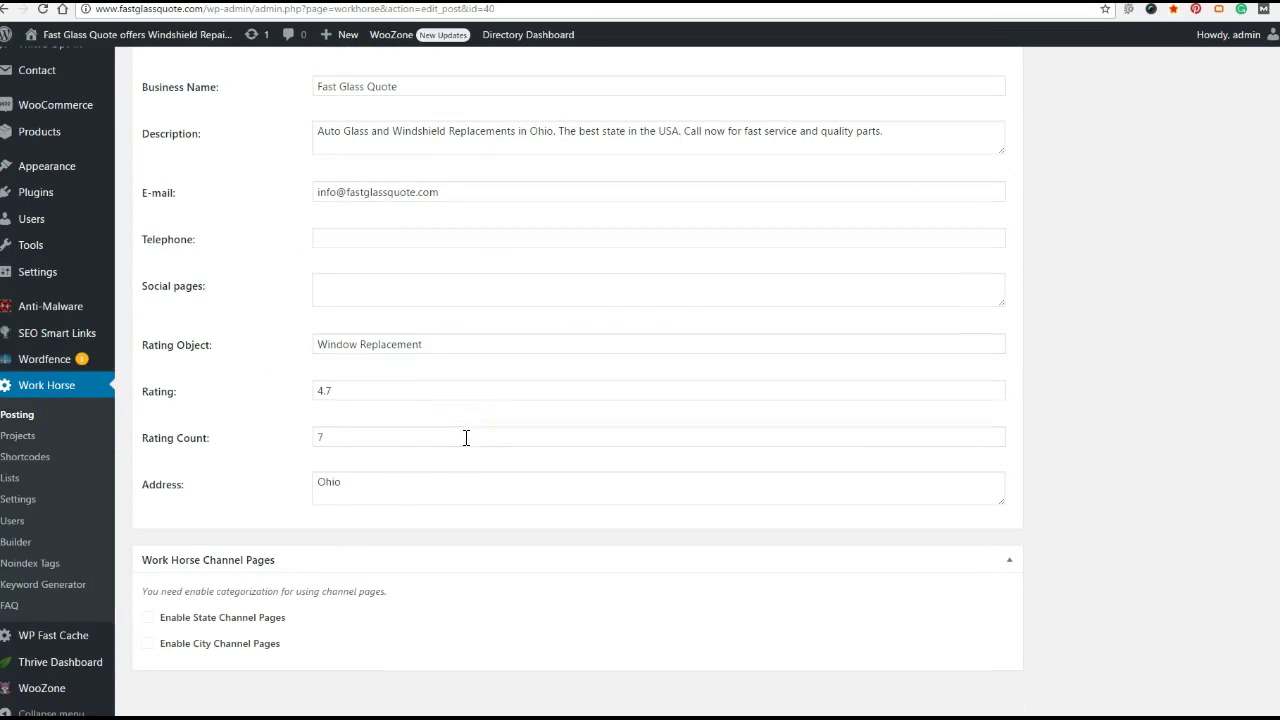
click(339, 427)
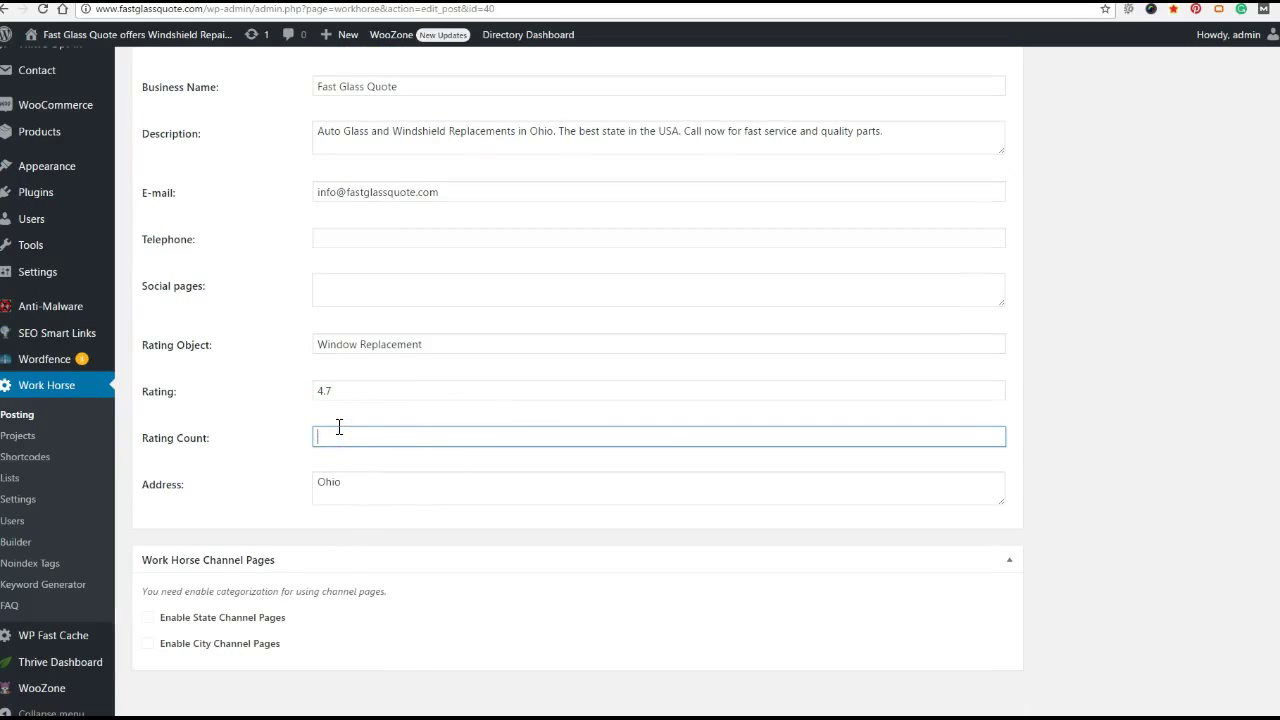
text(9)
click(349, 390)
key(BackSpace)
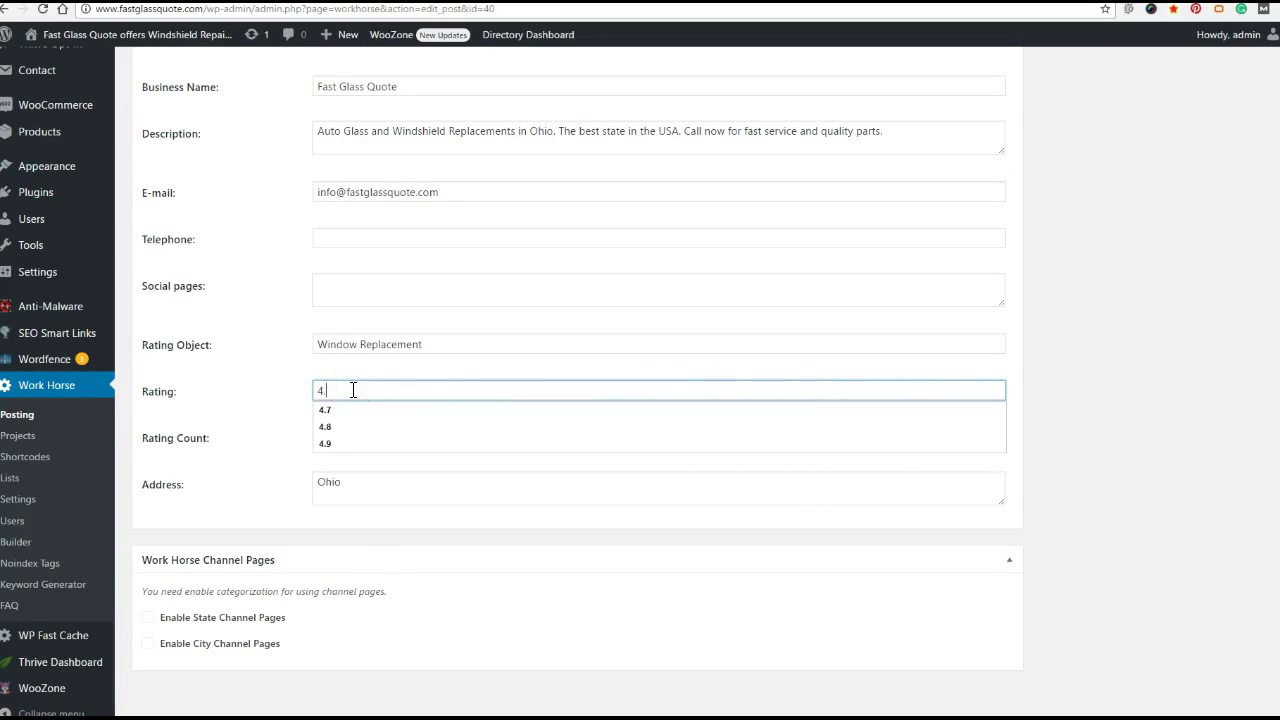
text(8)
click(309, 492)
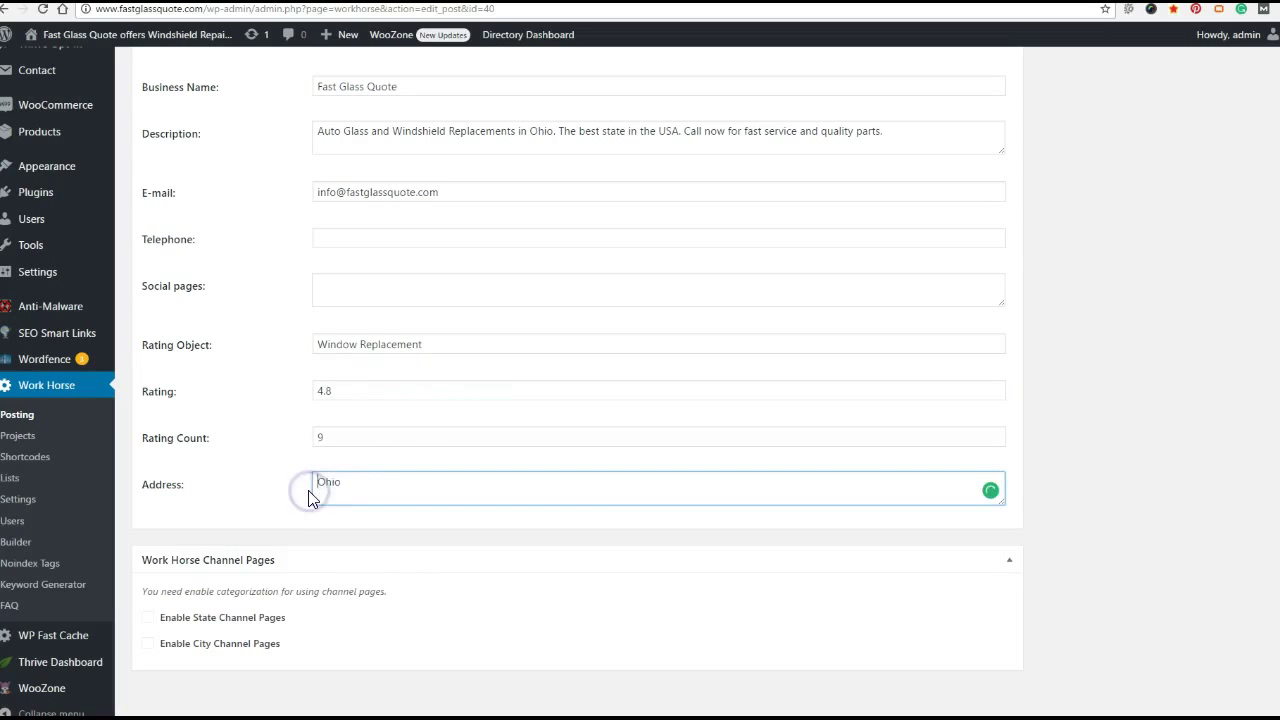
click(354, 492)
scroll(368, 497, up, 3)
scroll(370, 497, up, 2)
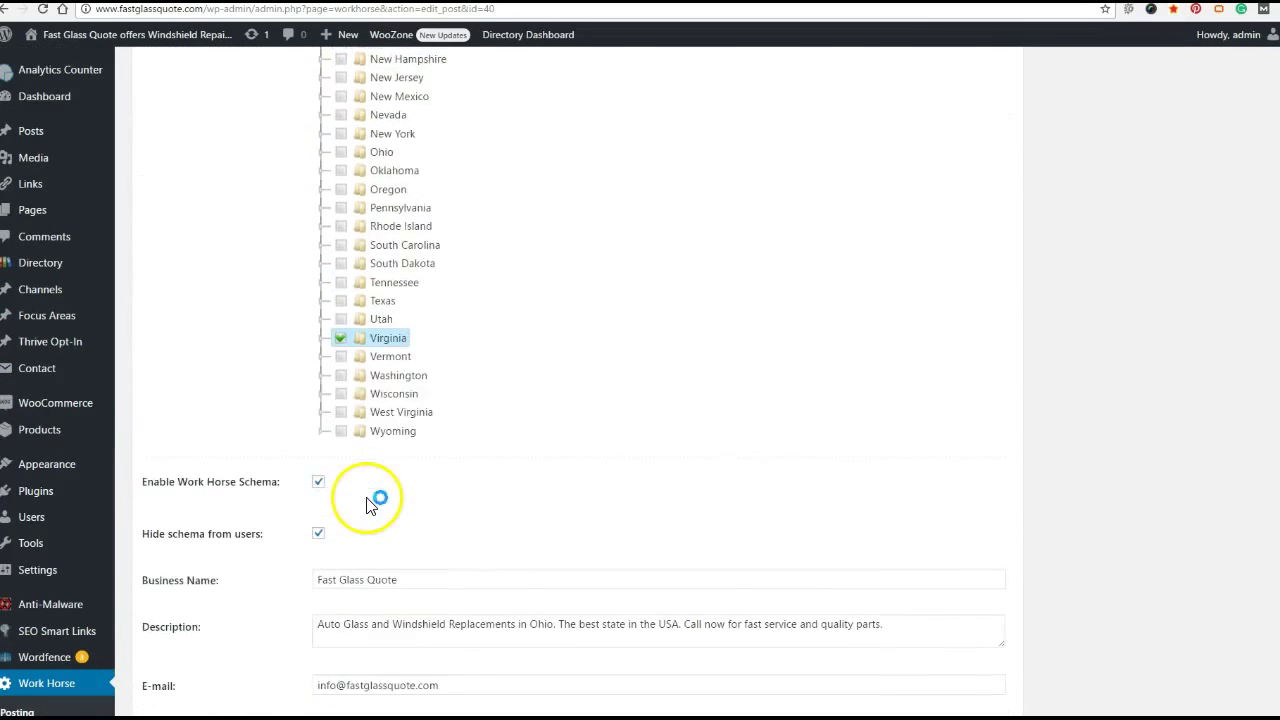
scroll(371, 498, up, 2)
scroll(370, 500, up, 6)
scroll(370, 500, up, 2)
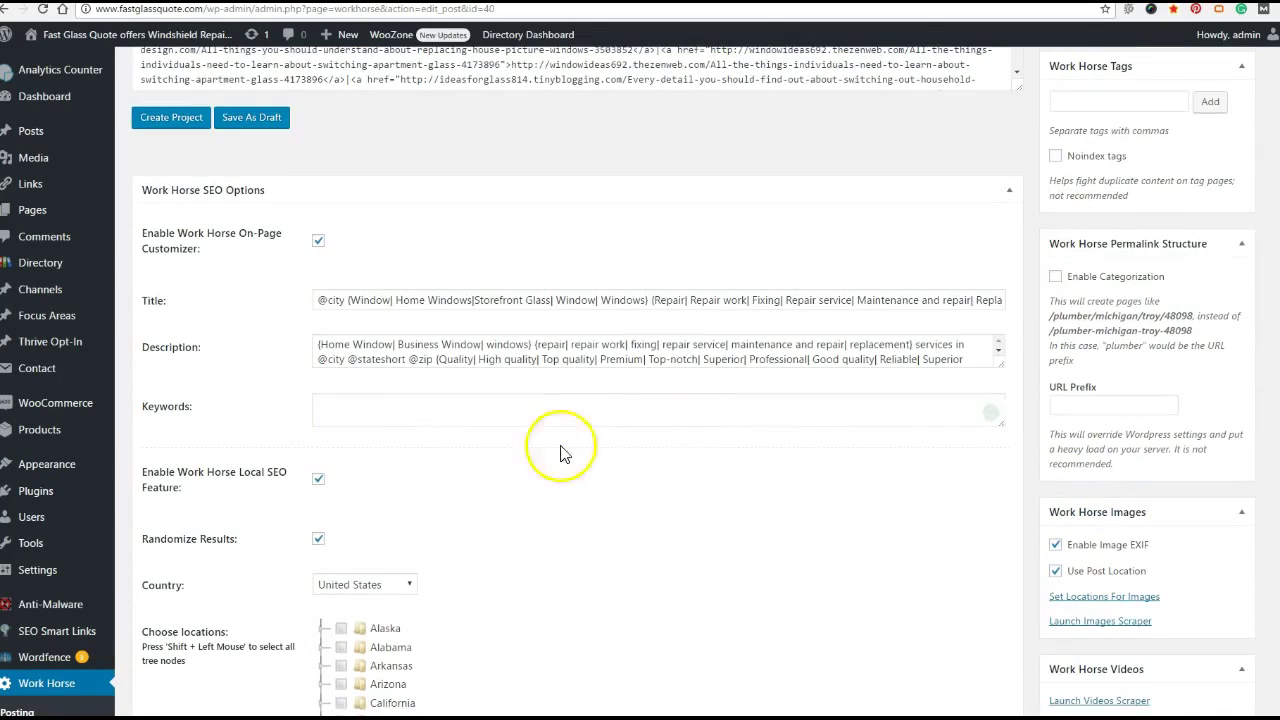
scroll(484, 476, down, 3)
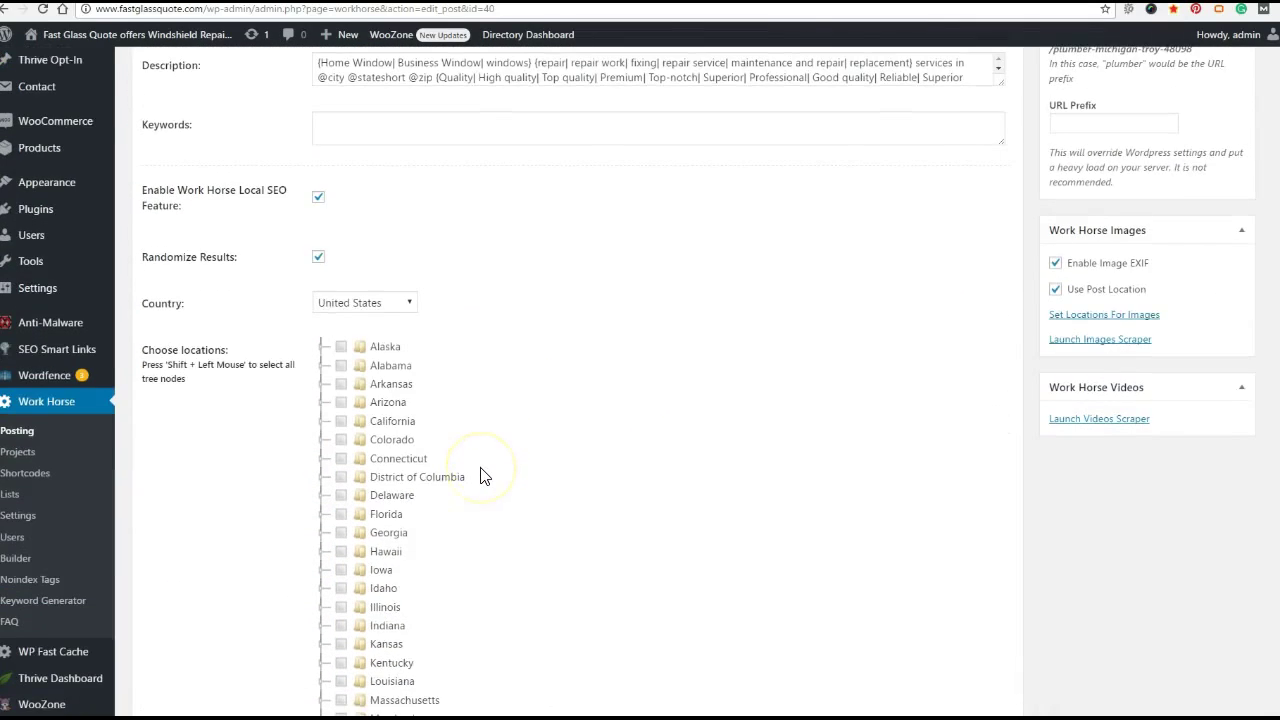
scroll(480, 476, down, 4)
scroll(480, 476, up, 3)
scroll(480, 476, down, 3)
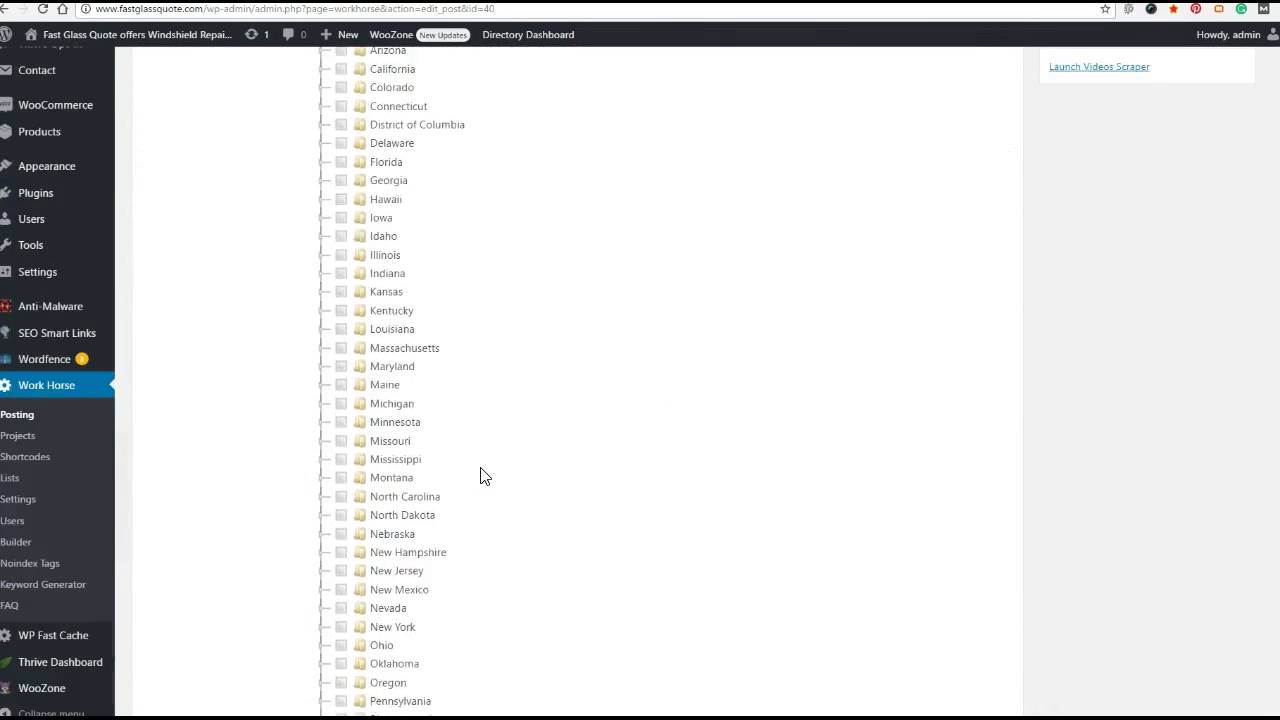
scroll(480, 476, down, 3)
scroll(480, 476, up, 4)
scroll(480, 474, up, 5)
scroll(480, 474, up, 5)
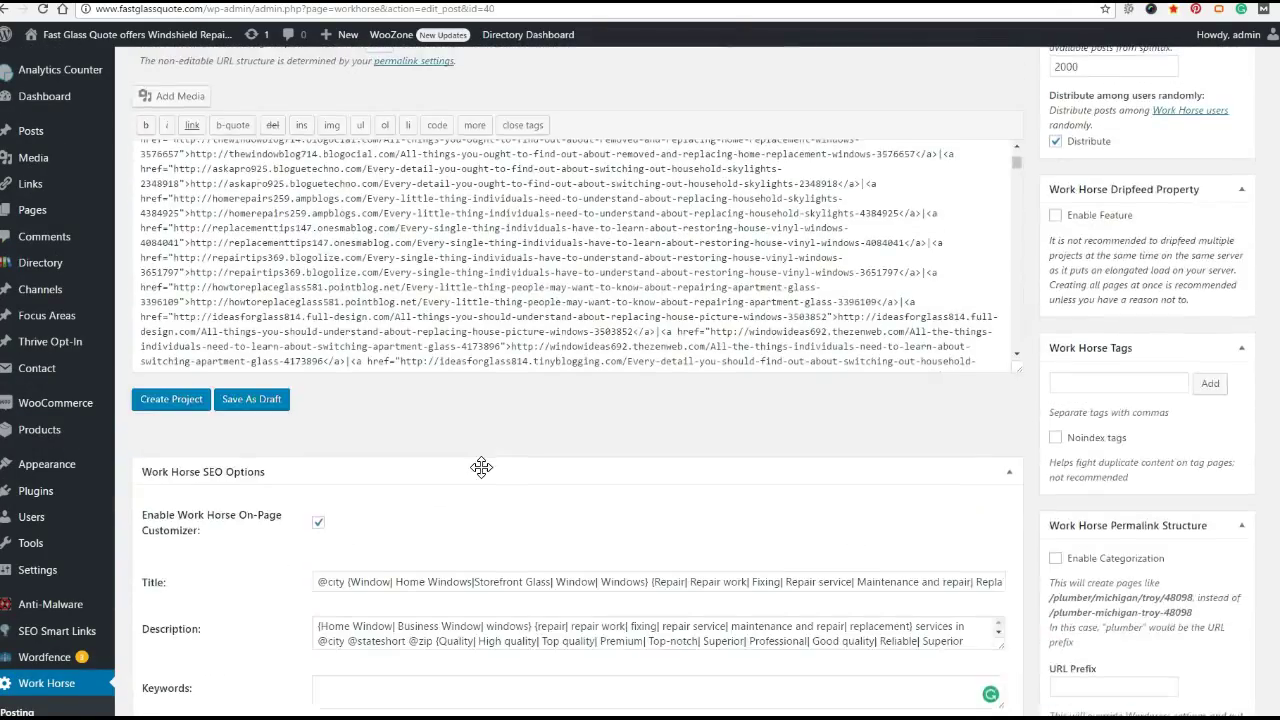
scroll(480, 474, up, 1)
scroll(731, 390, up, 1)
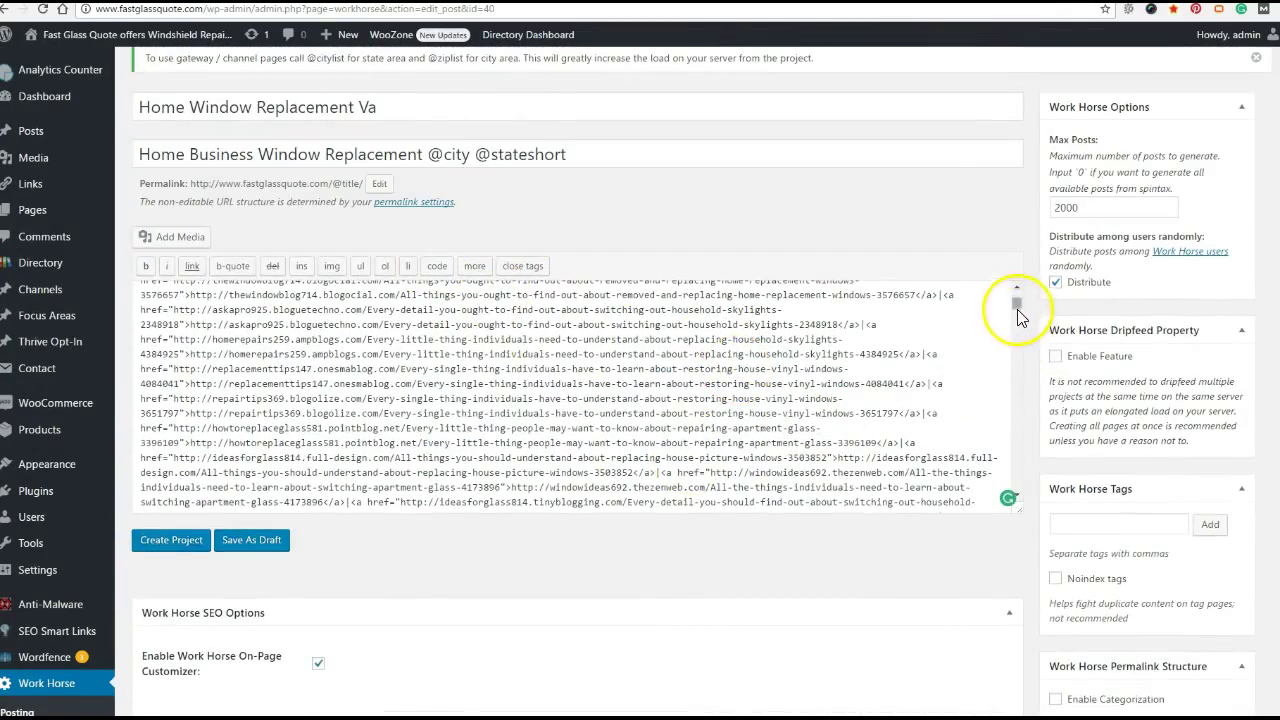
drag(1018, 300, 1023, 287)
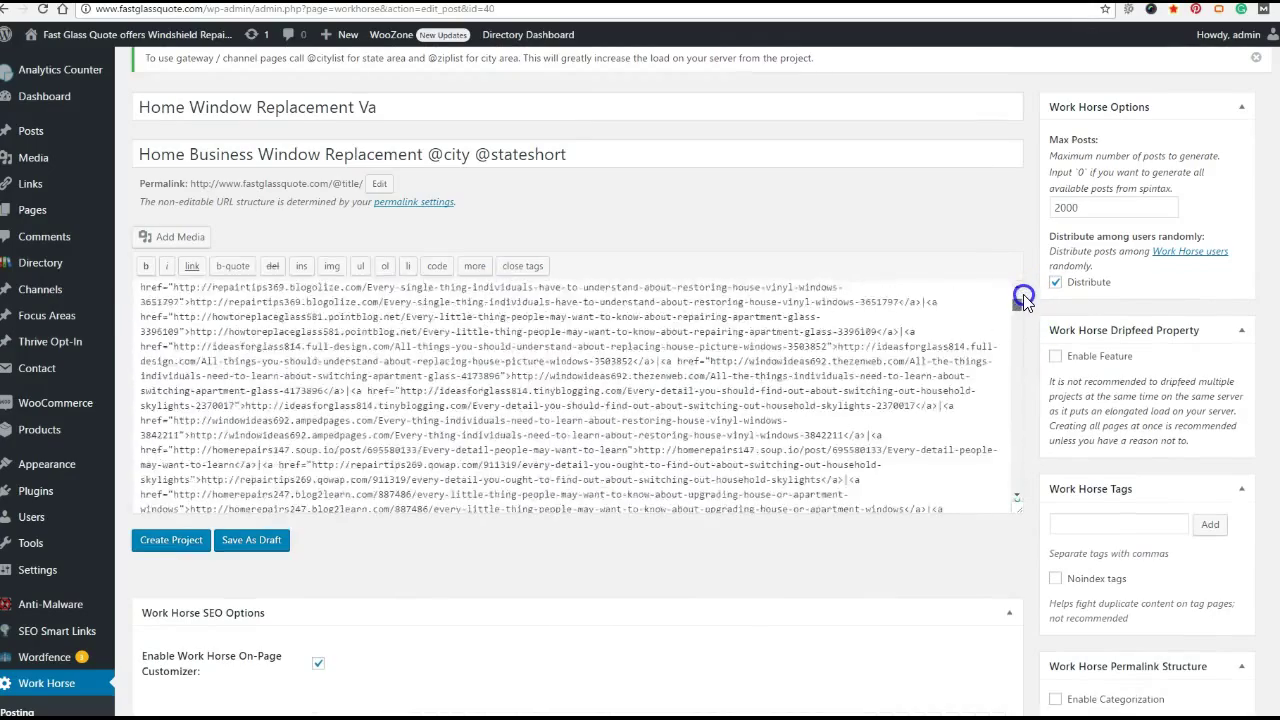
drag(1023, 287, 1020, 466)
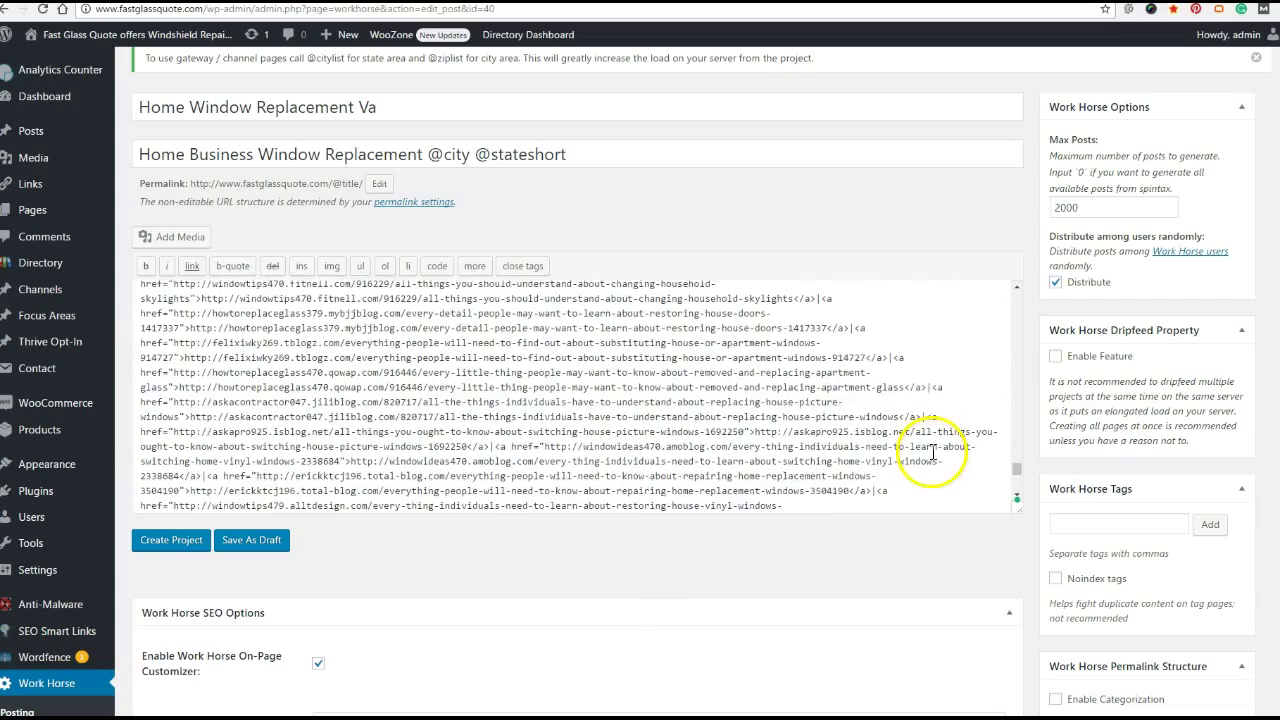
scroll(857, 428, down, 2)
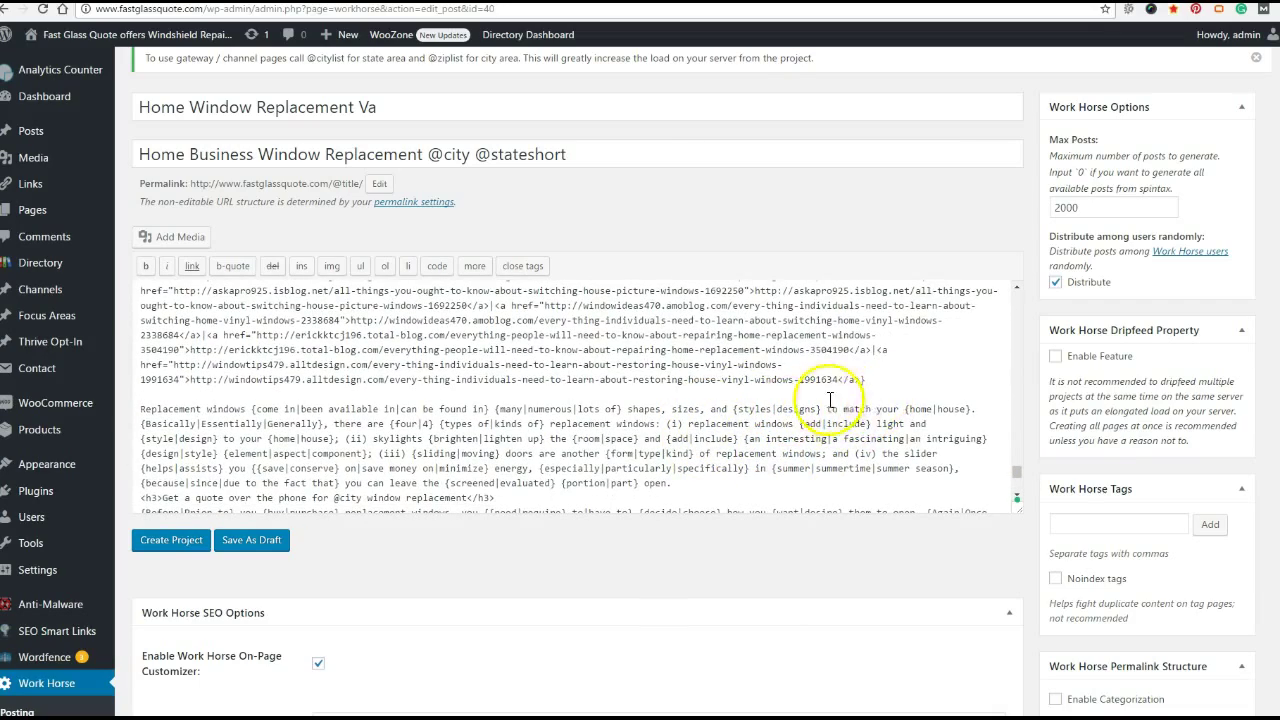
mouse_move(866, 380)
mouse_down()
mouse_move(500, 108)
mouse_move(415, 428)
mouse_move(430, 426)
mouse_move(131, 395)
mouse_up()
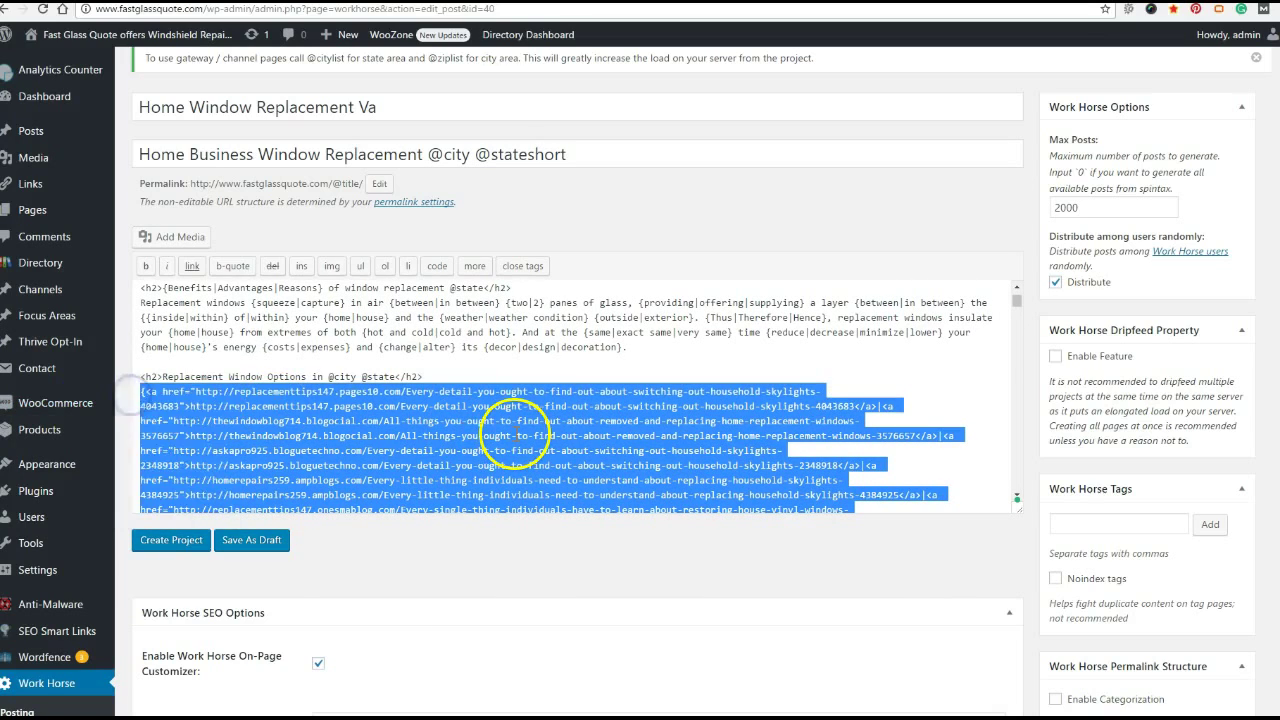
- Delete the old link block, leaving a blank line, then copy the project URLs from Money Robot
key(Delete)
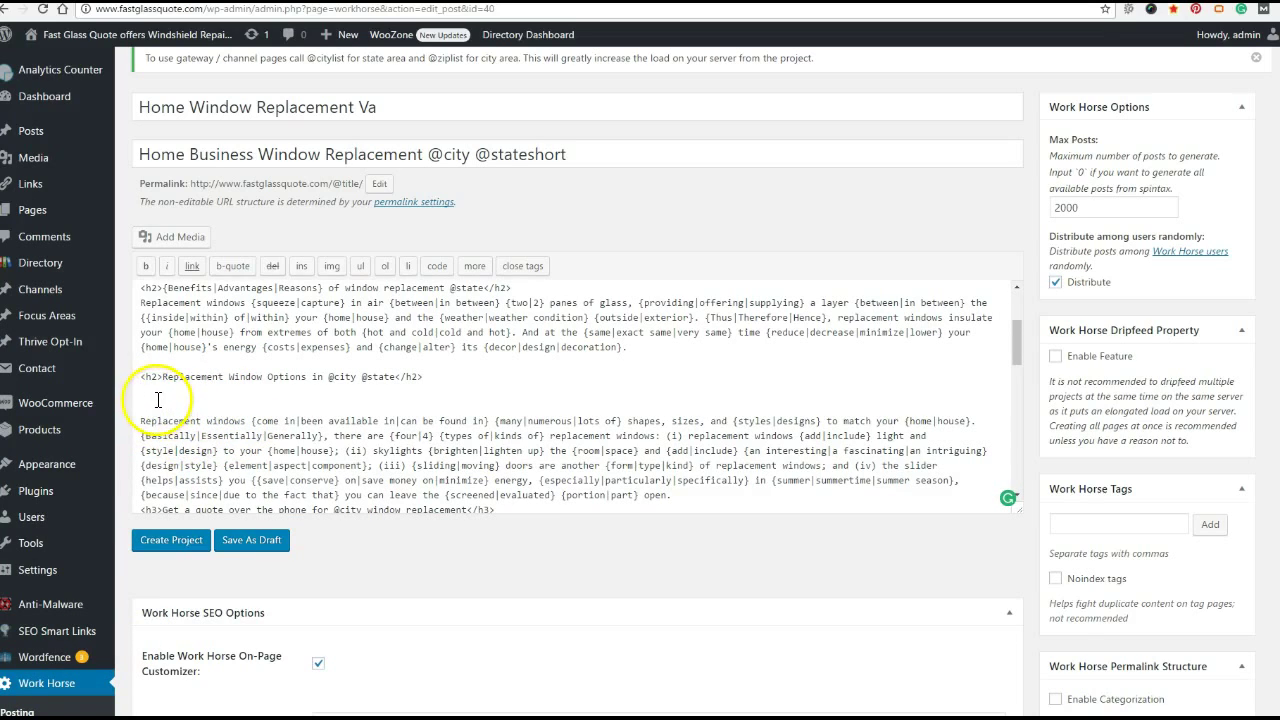
key(Return)
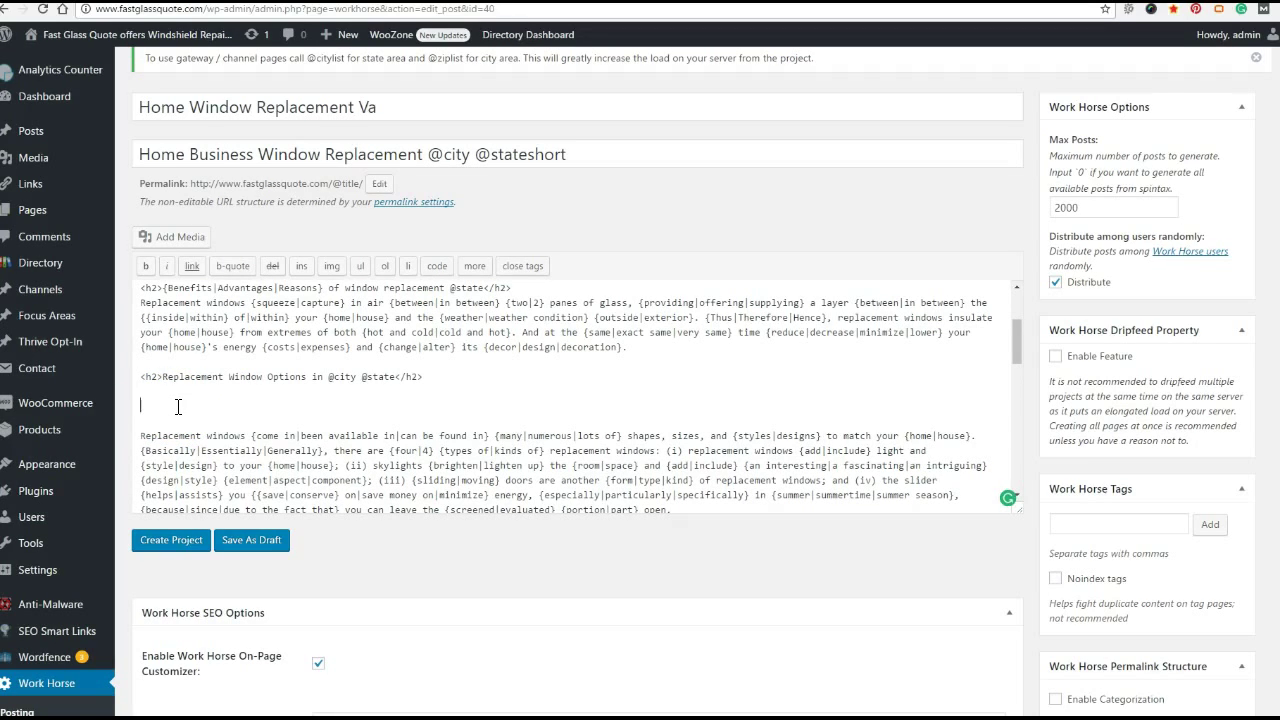
click(181, 407)
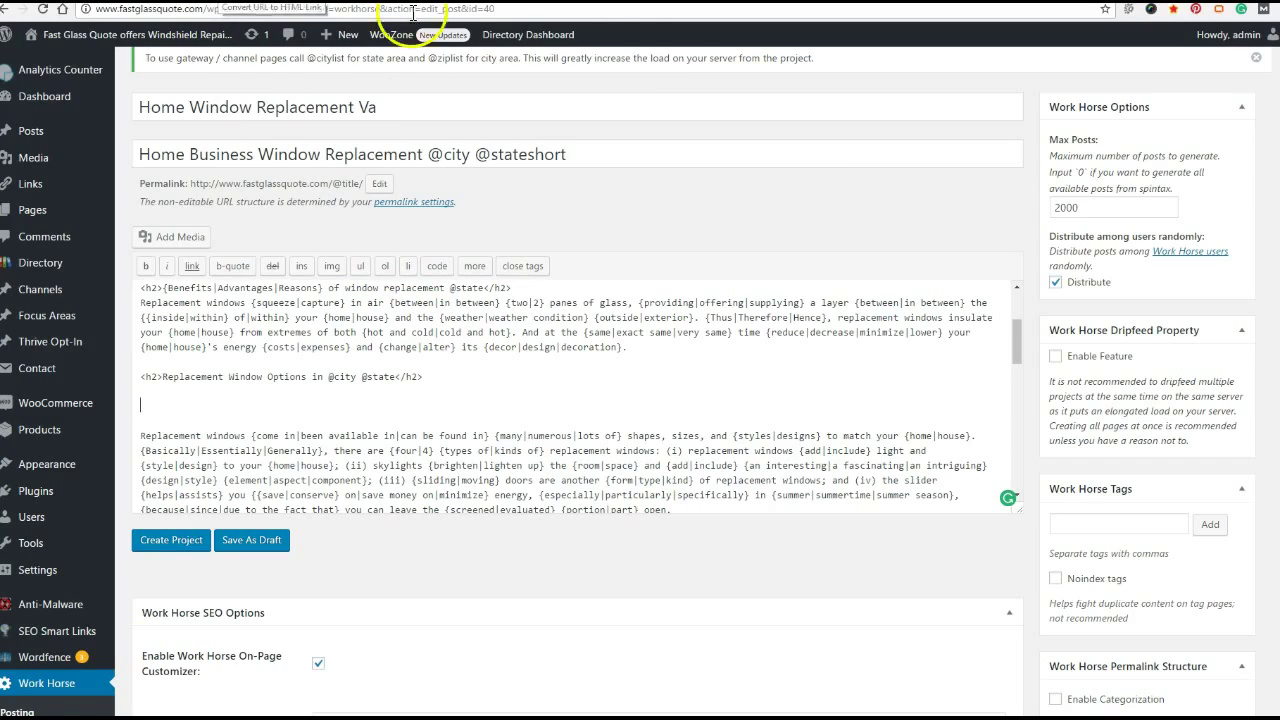
key(alt+Tab)
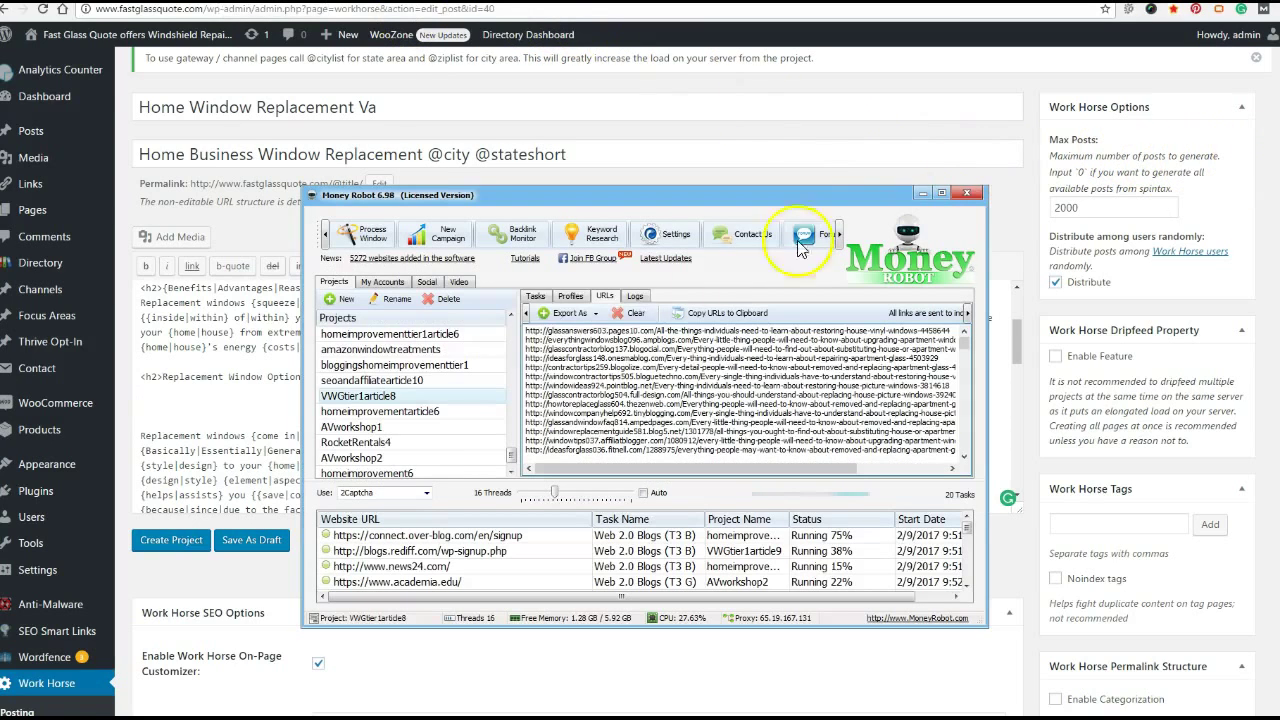
click(697, 316)
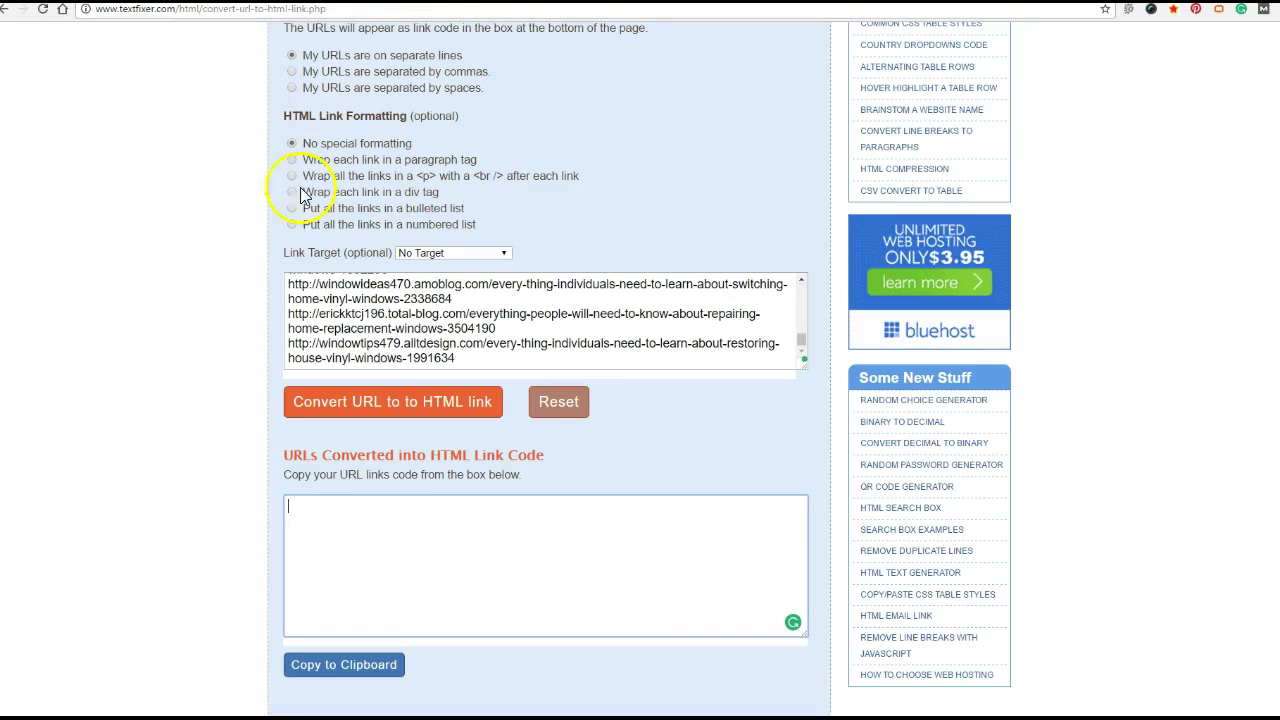
- Replace TextFixer's input with the copied URLs, convert them to HTML links, and copy the code
drag(423, 351, 232, 55)
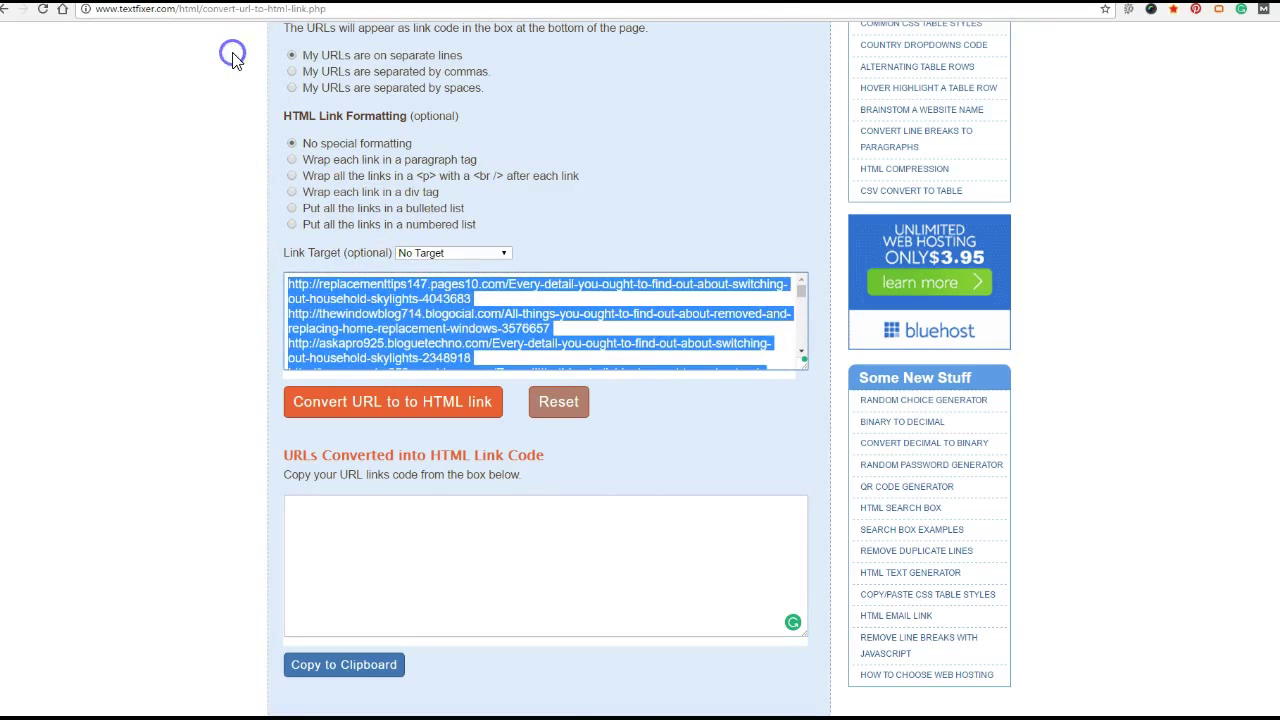
key(BackSpace)
right_click(300, 286)
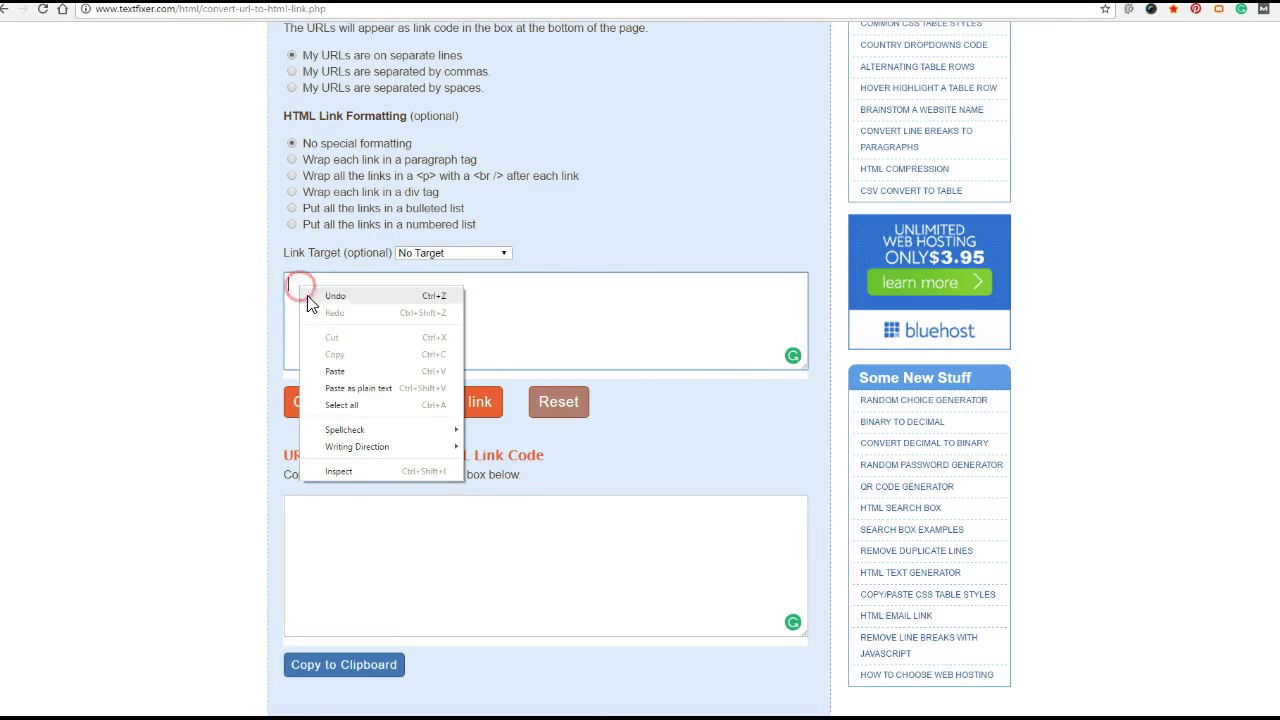
click(335, 365)
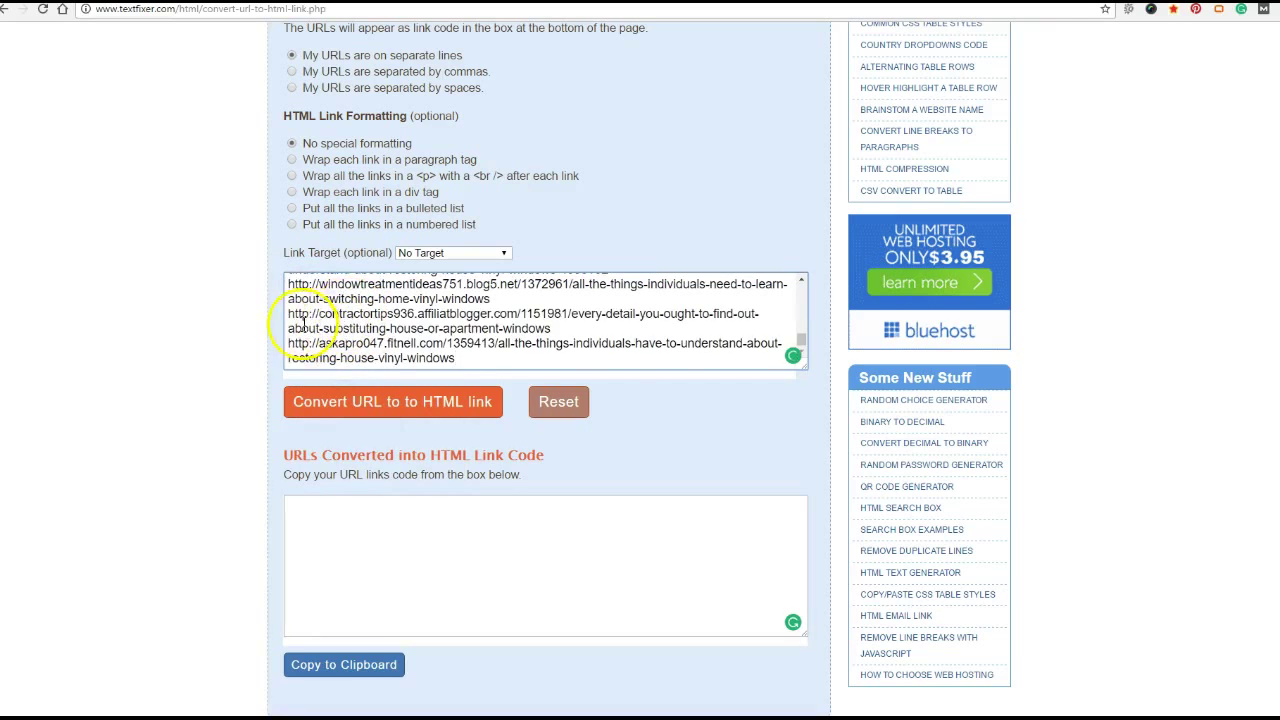
click(375, 413)
scroll(400, 450, down, 2)
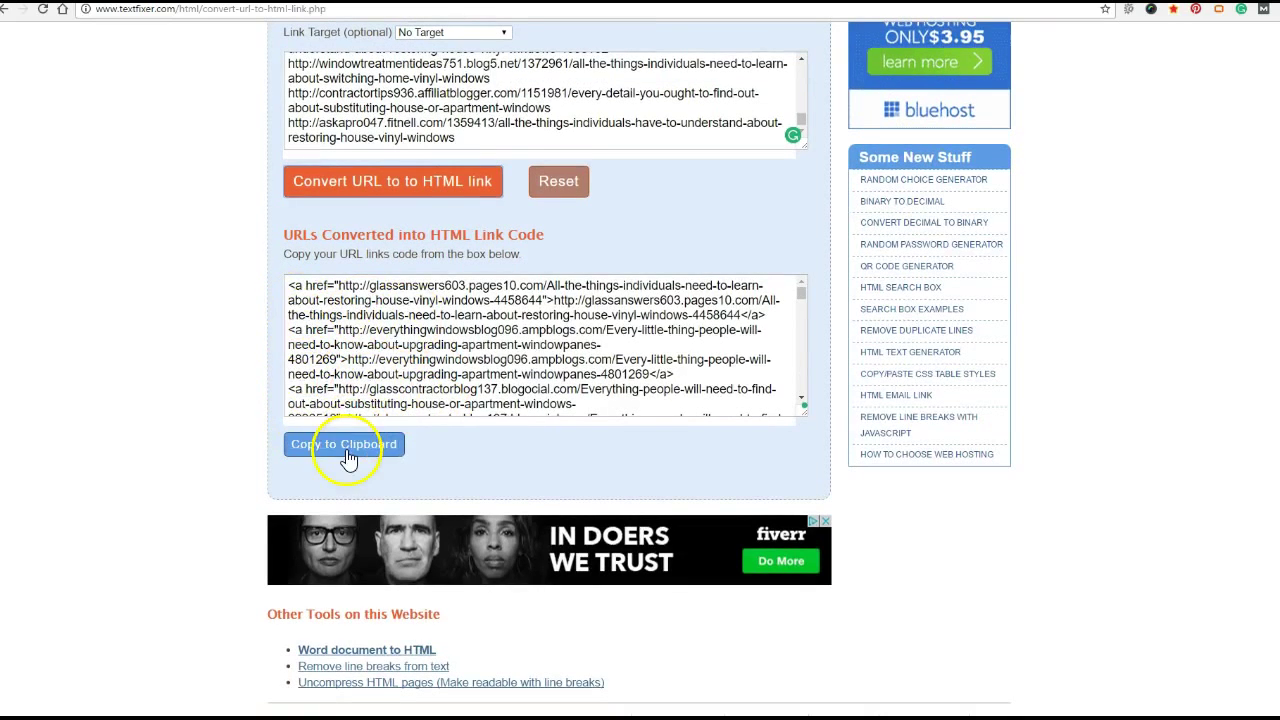
click(343, 448)
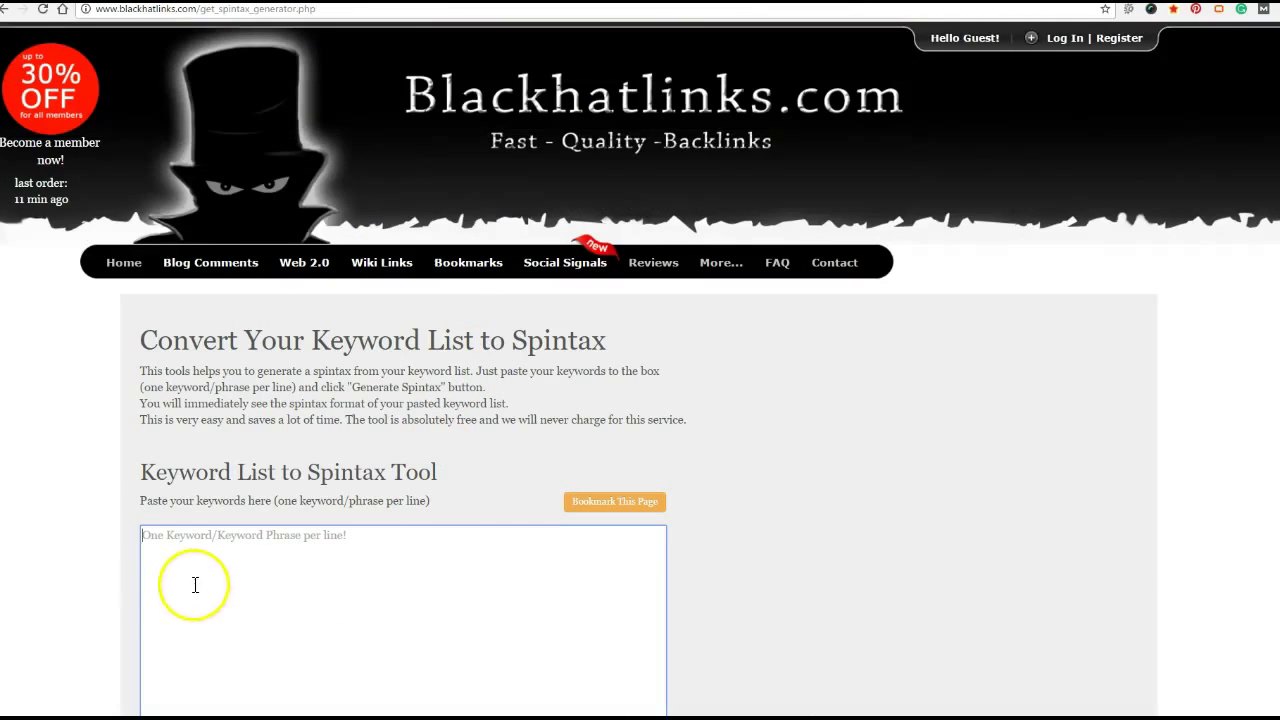
- Paste the HTML link list into the keyword box and generate spintax
right_click(177, 557)
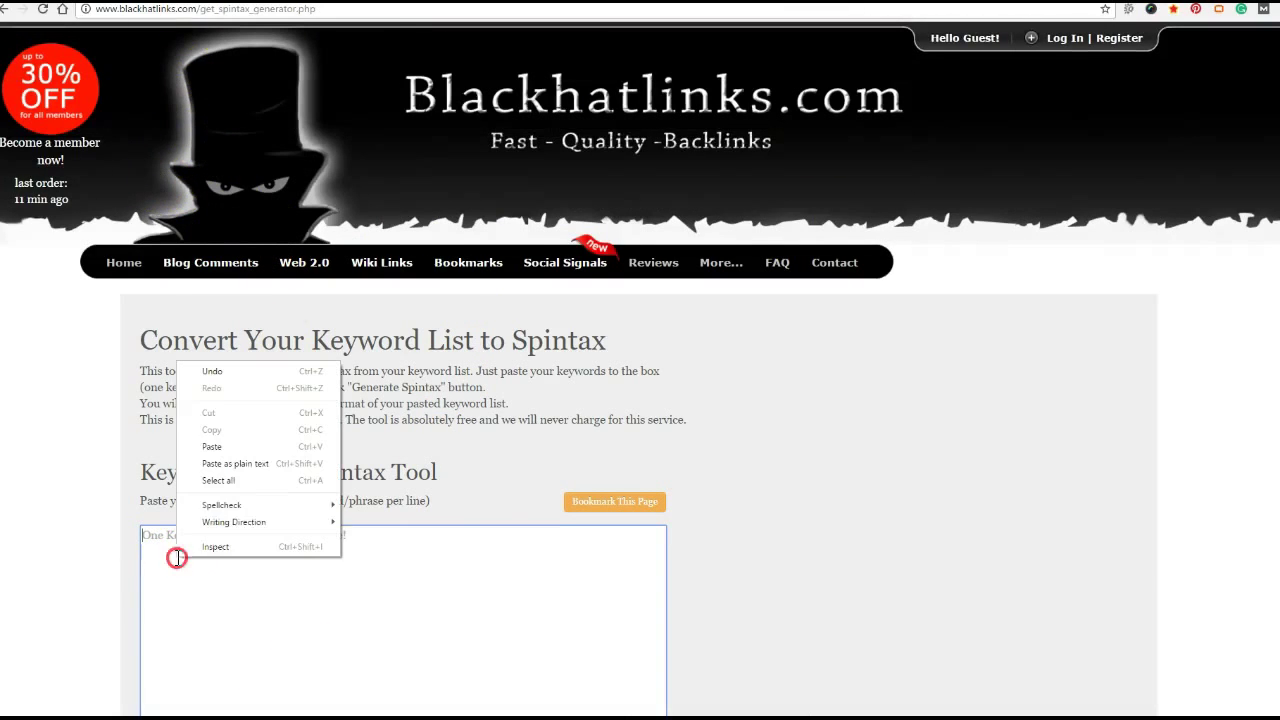
click(228, 446)
scroll(253, 587, down, 4)
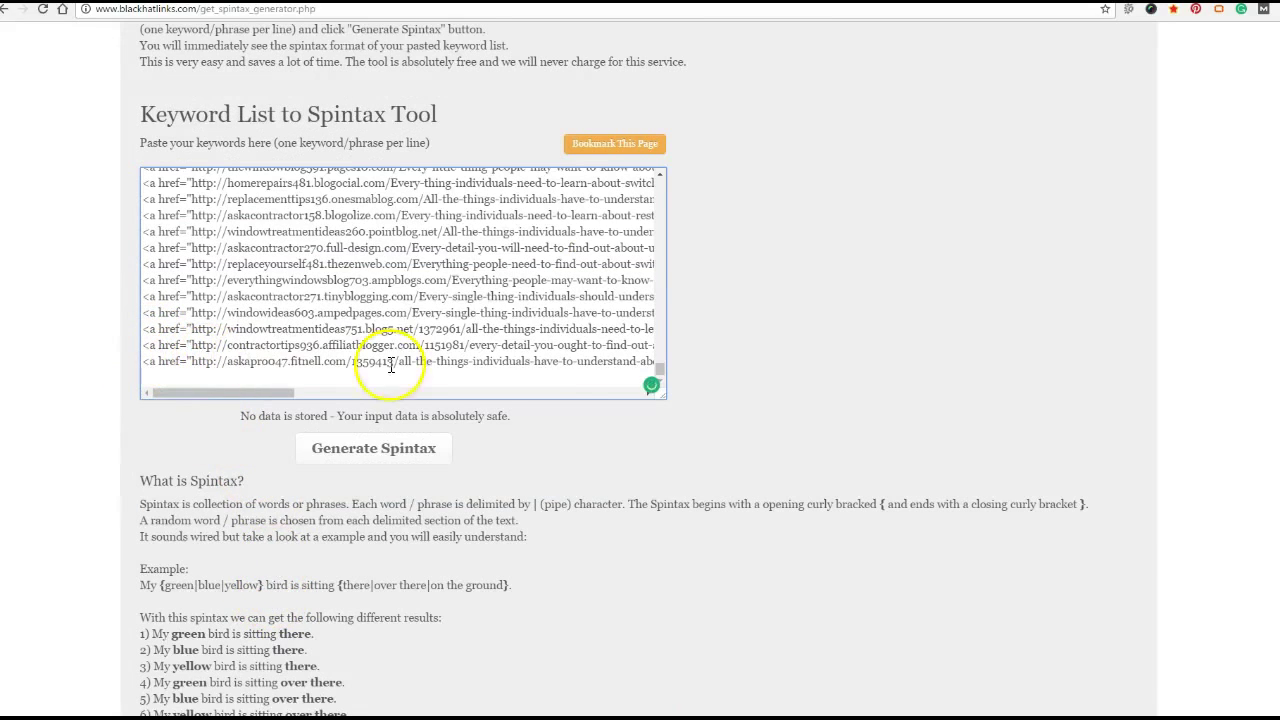
click(397, 455)
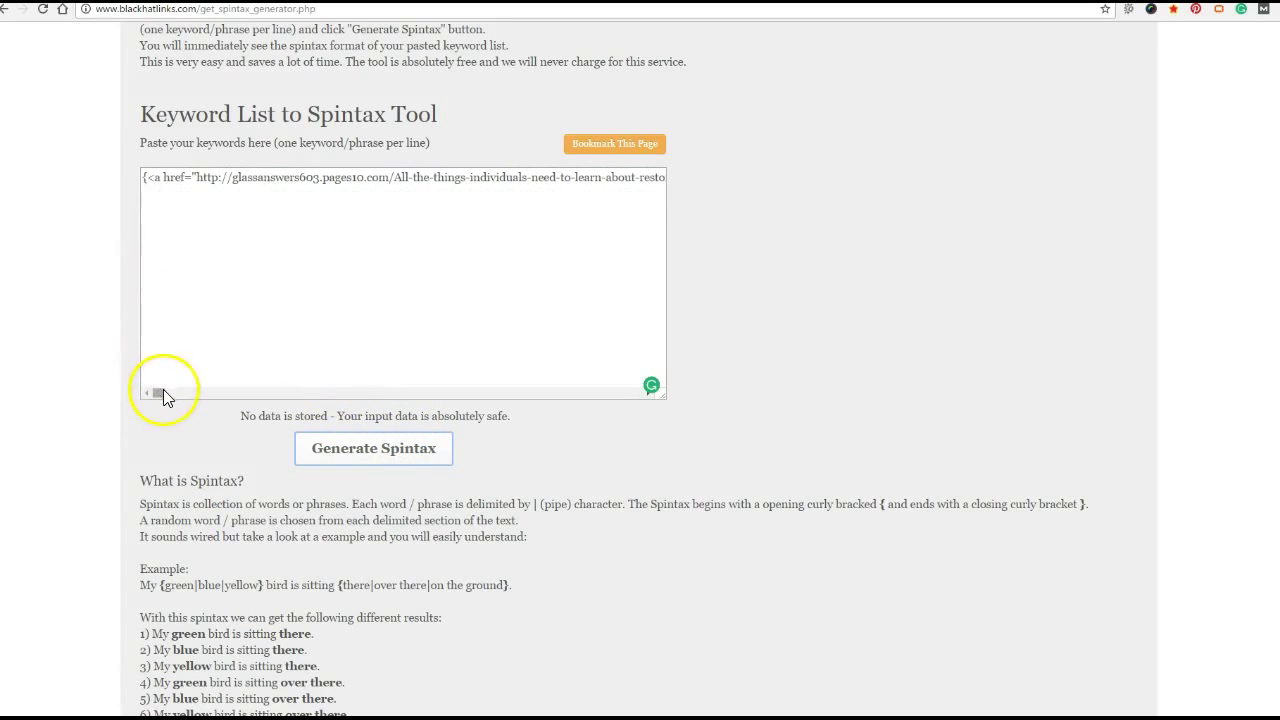
- Check the spintax line's closing brace, then select the whole line and copy it
drag(163, 395, 645, 403)
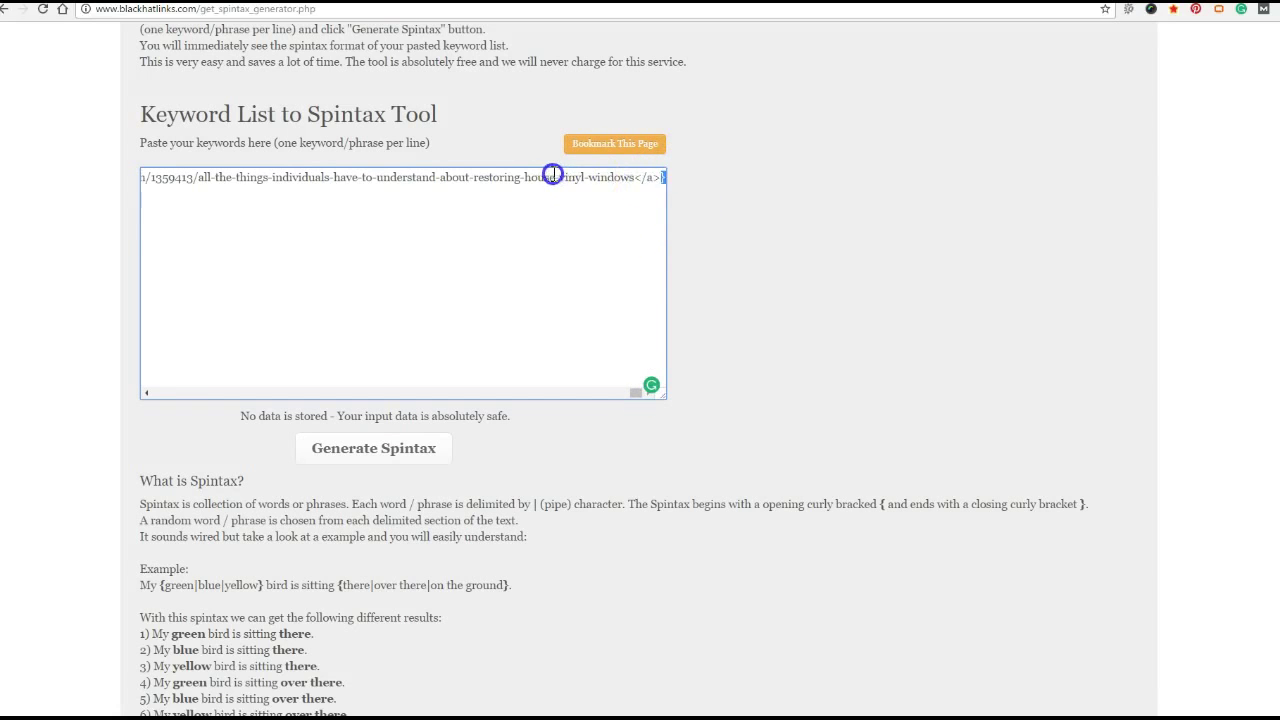
drag(430, 179, 285, 171)
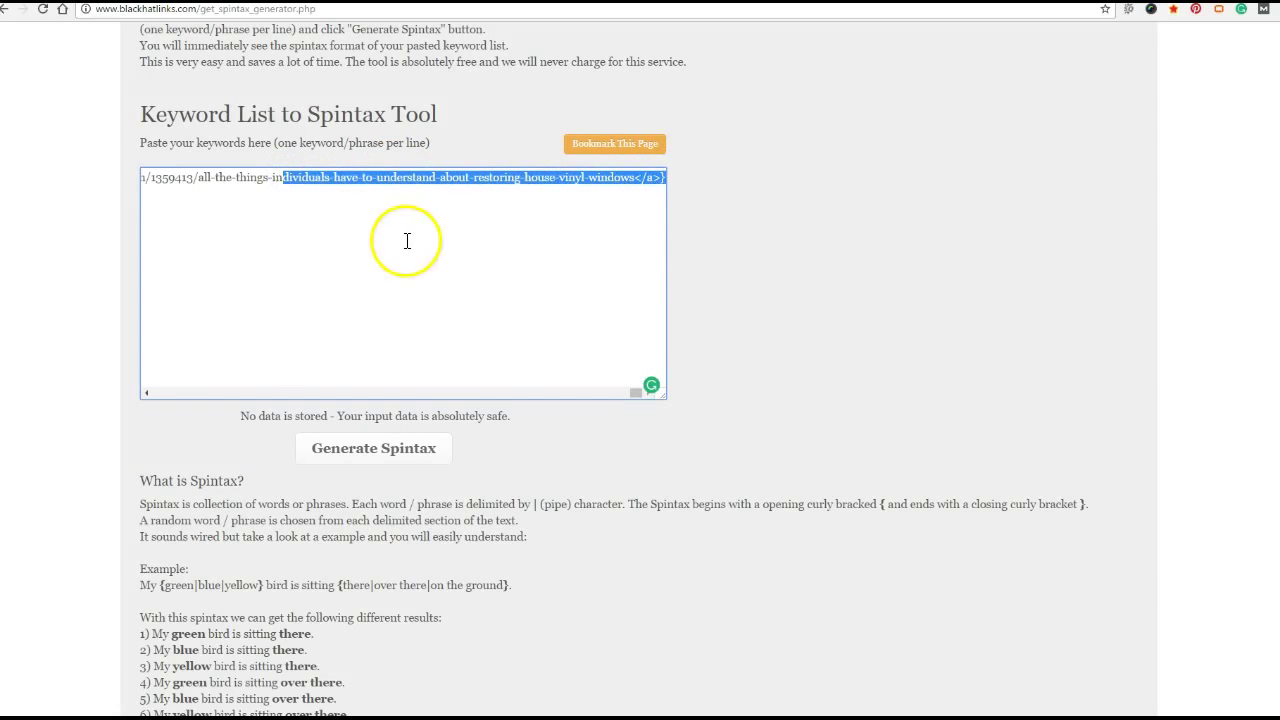
drag(633, 391, 142, 391)
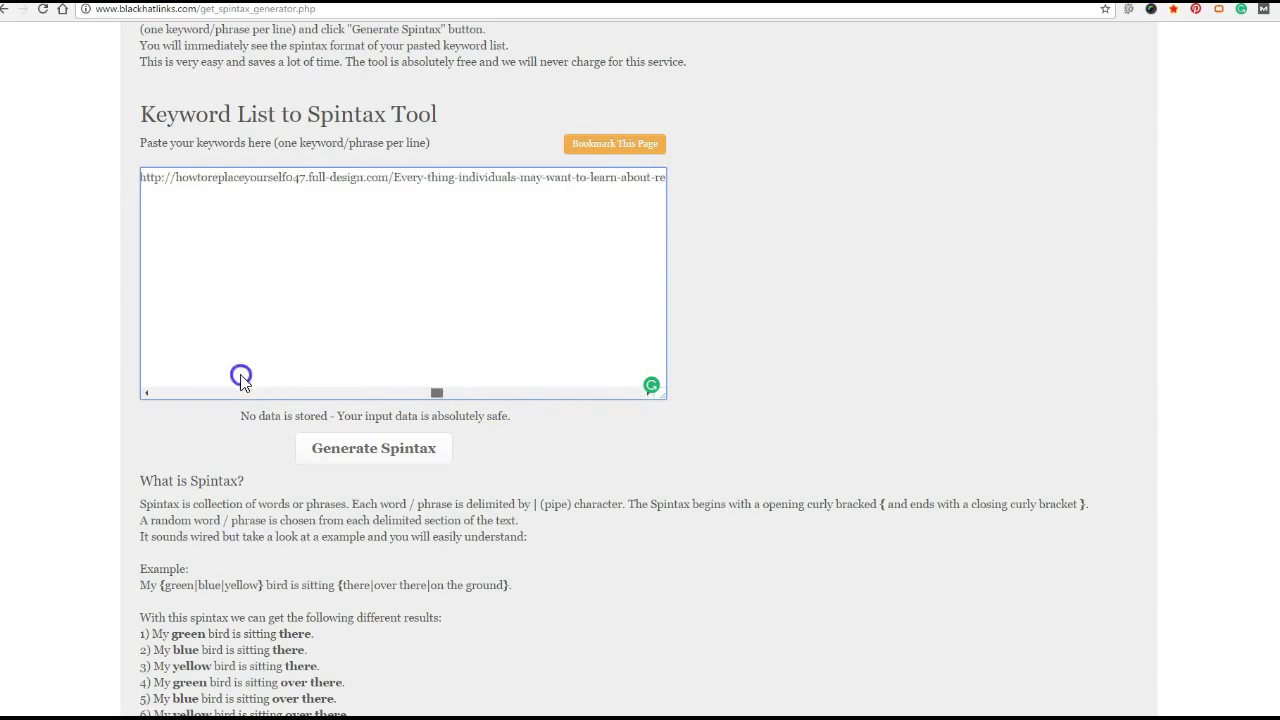
click(145, 178)
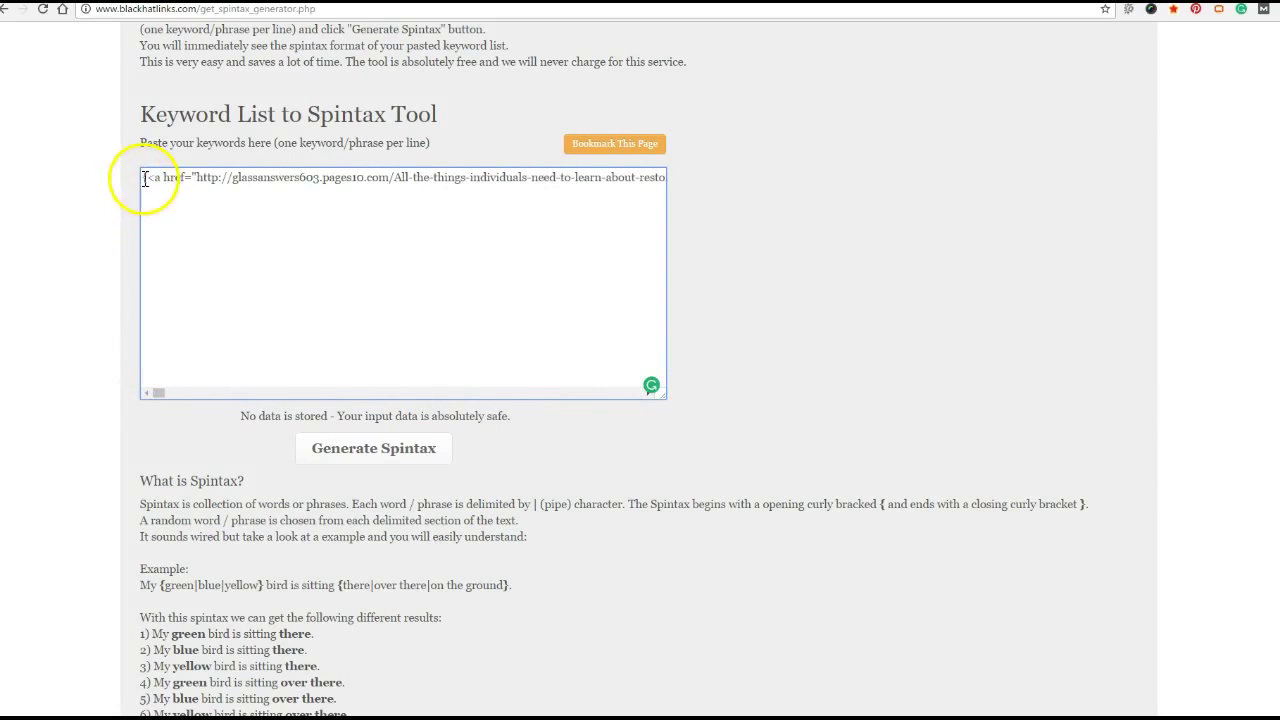
key(ctrl+a)
right_click(150, 178)
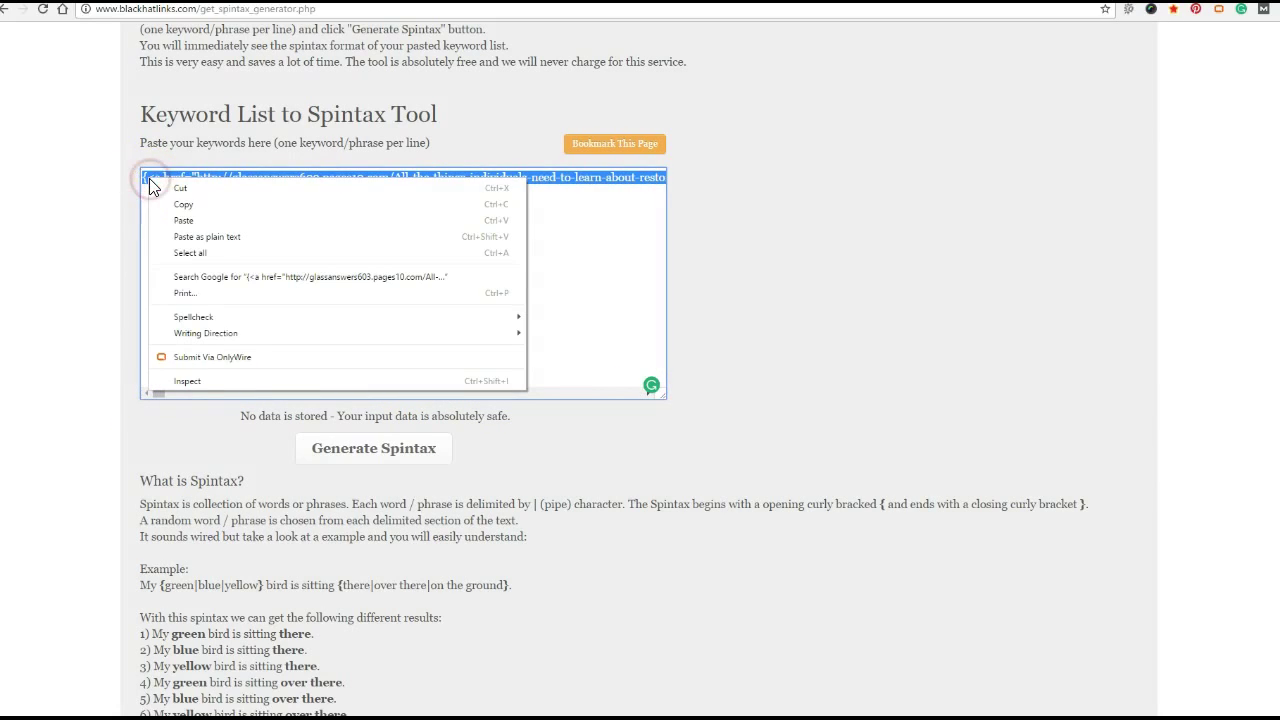
click(173, 204)
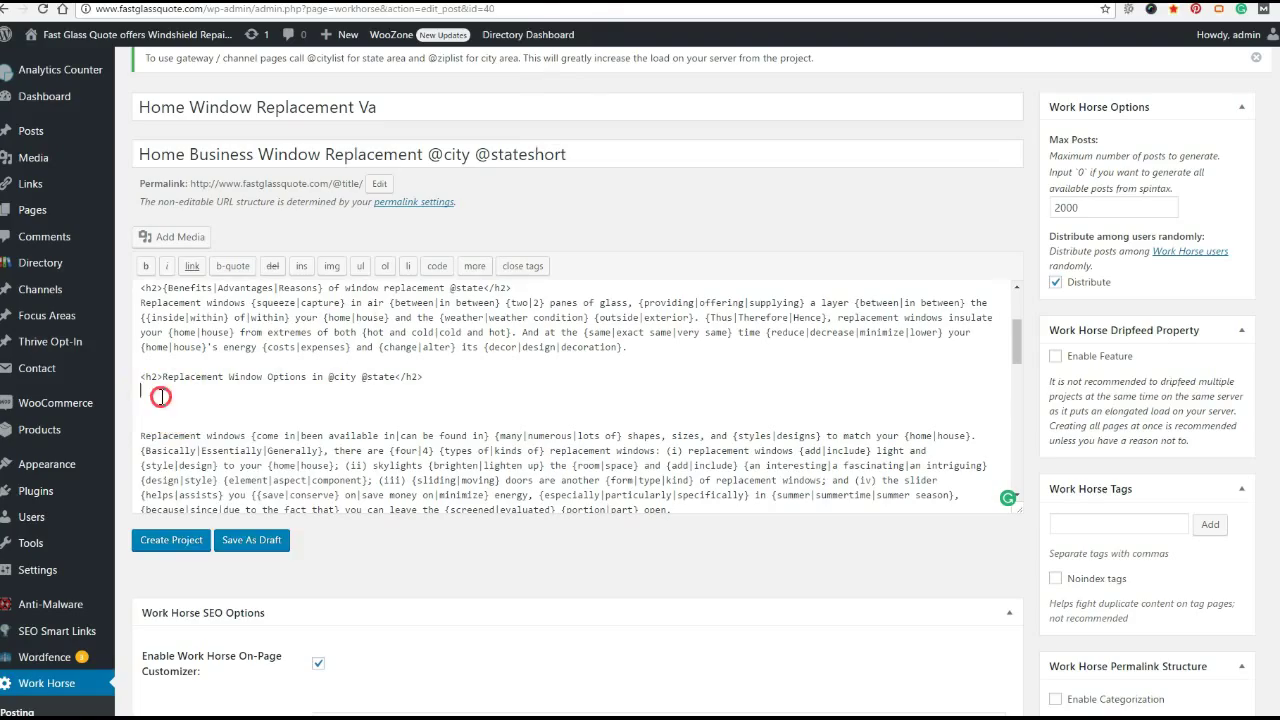
- Paste the spintax link line onto the blank line under the Replacement Window Options heading
right_click(160, 396)
click(211, 484)
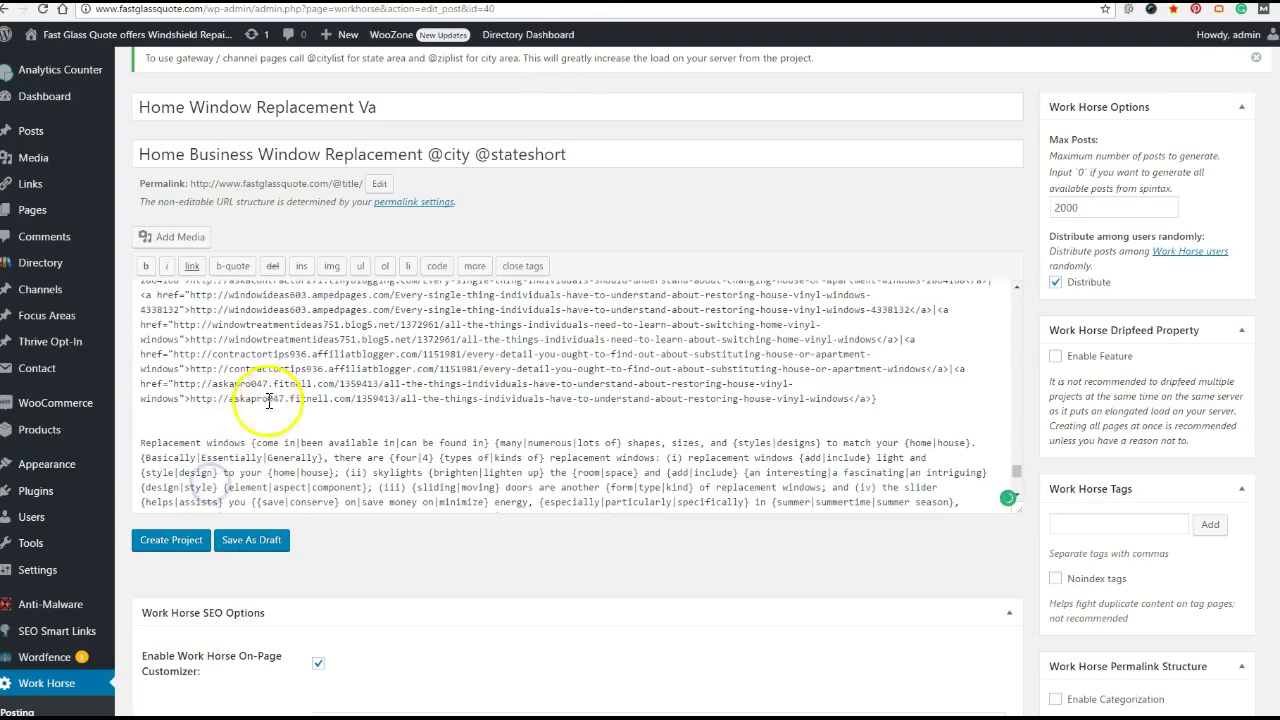
scroll(395, 428, up, 2)
scroll(395, 428, up, 2)
scroll(397, 428, up, 2)
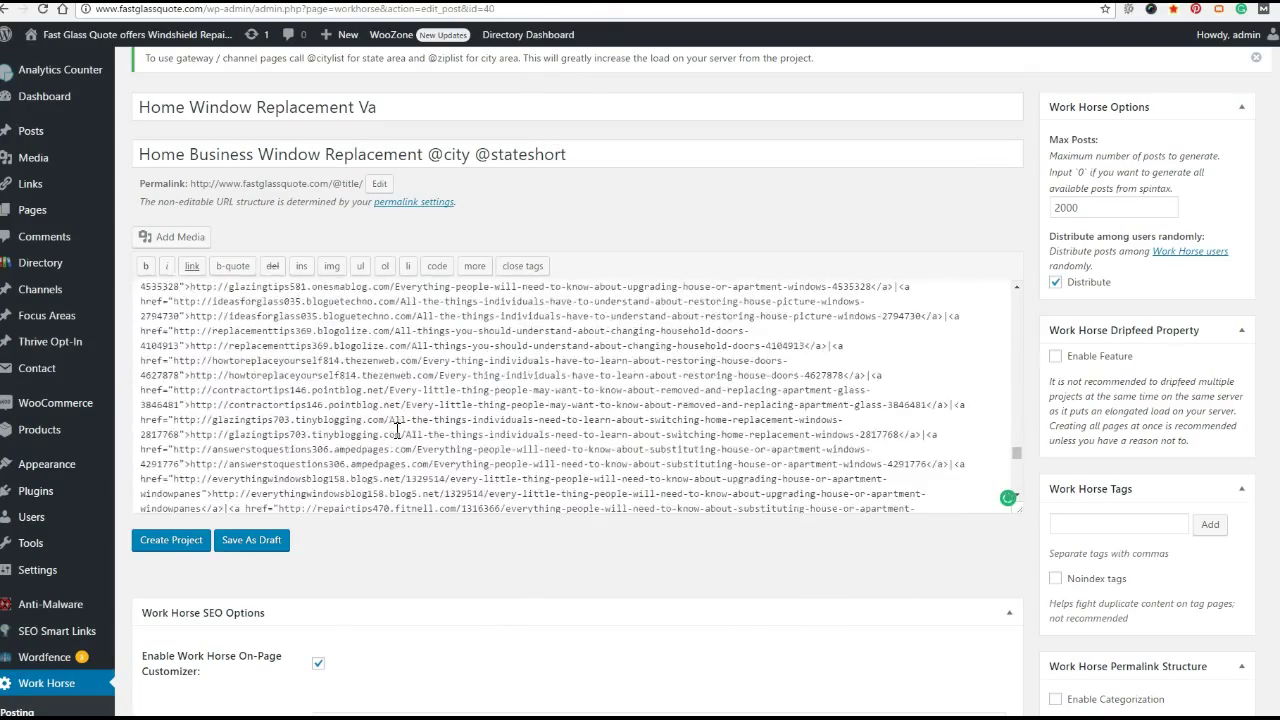
scroll(397, 428, up, 2)
scroll(410, 420, up, 2)
click(430, 407)
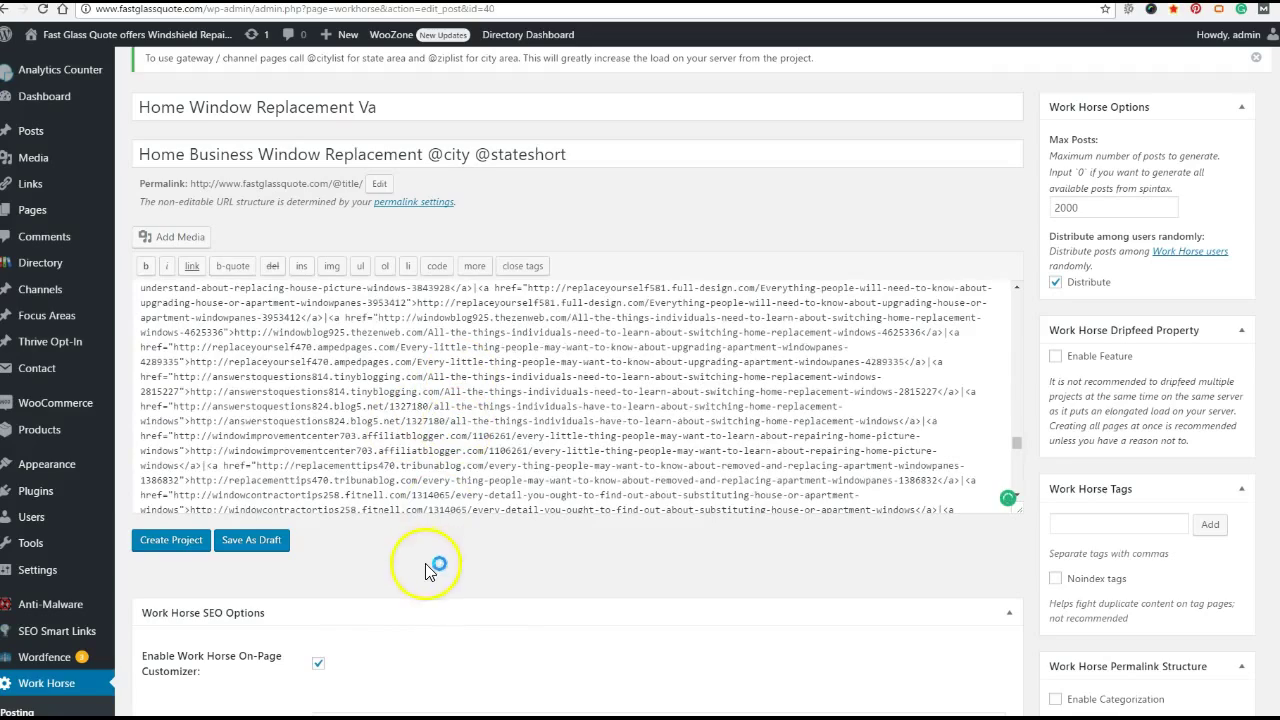
scroll(566, 543, down, 4)
scroll(835, 468, down, 2)
scroll(835, 468, down, 2)
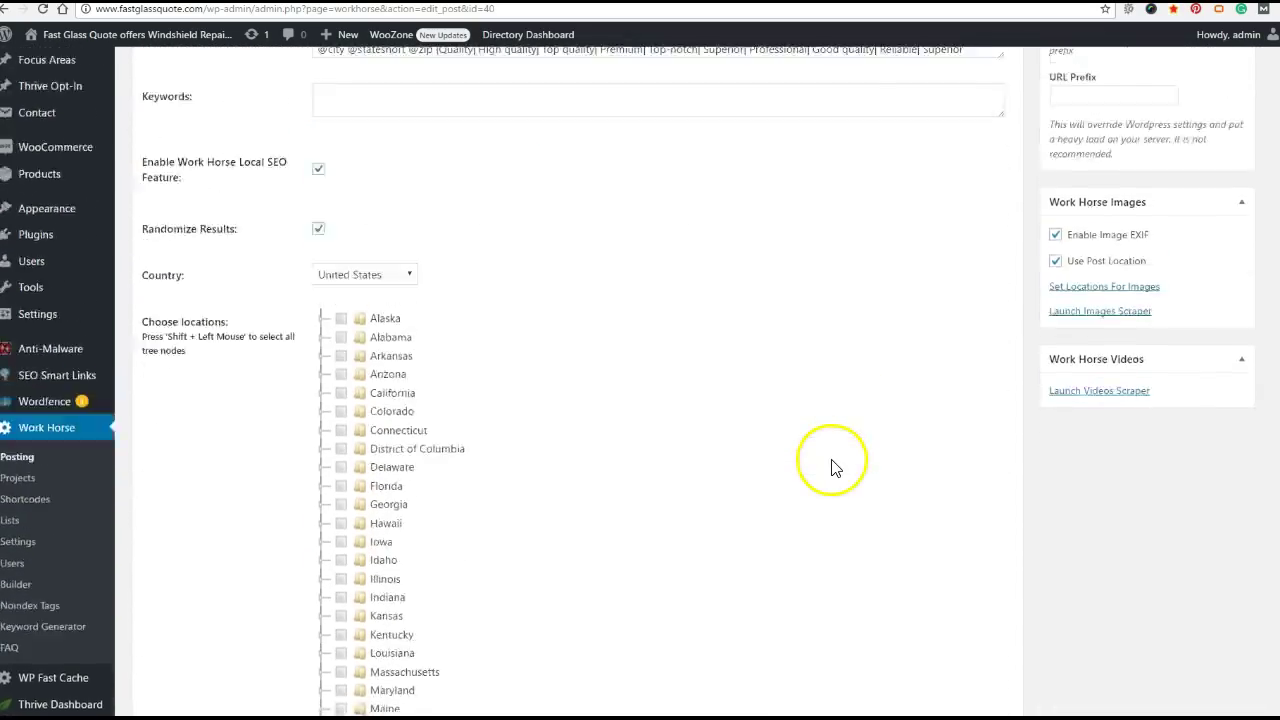
scroll(831, 466, up, 1)
- Open the Image EXIF map, pan and zoom to central Virginia, and insert the EXIF data
click(1073, 388)
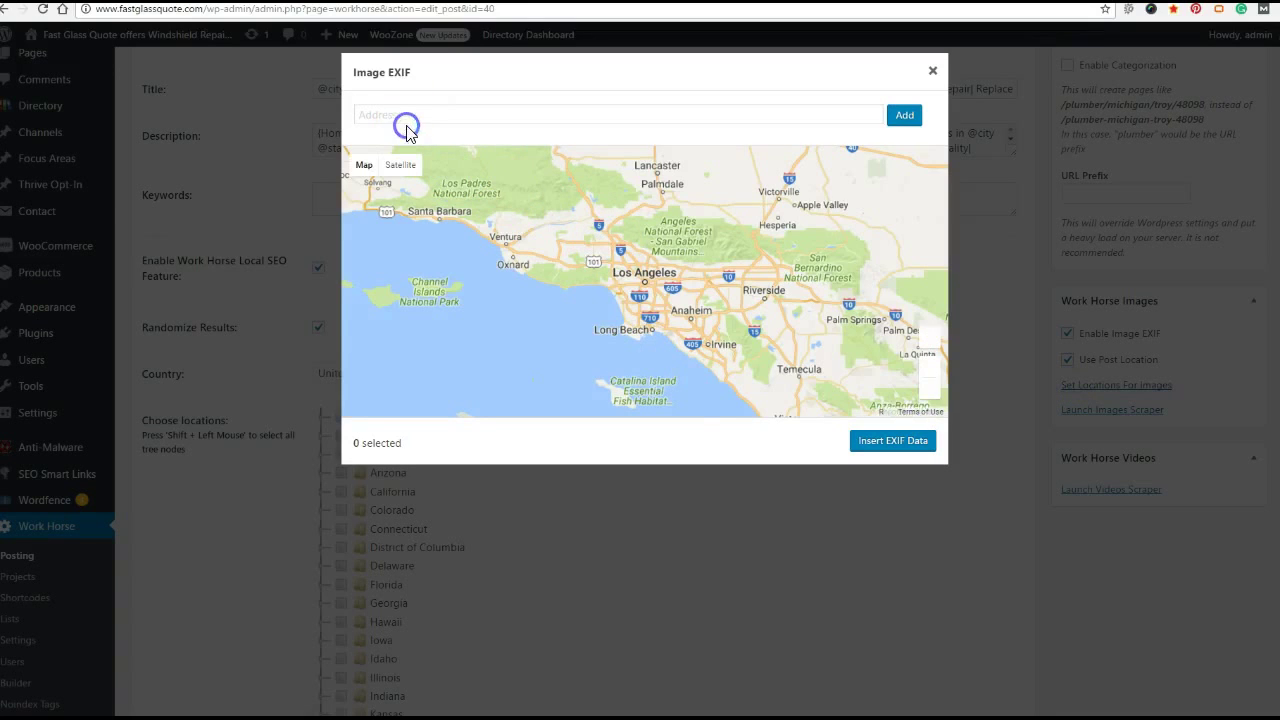
click(393, 115)
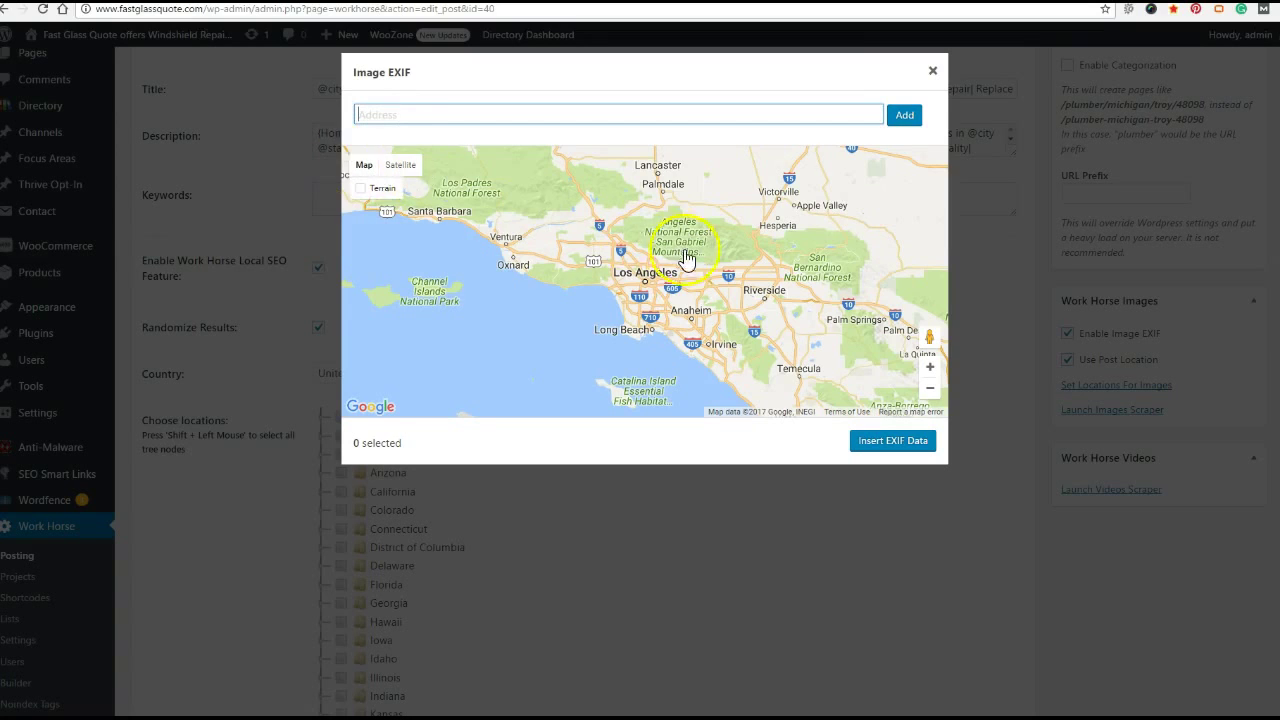
scroll(686, 259, down, 2)
drag(683, 257, 874, 257)
scroll(610, 287, down, 2)
drag(610, 287, 549, 308)
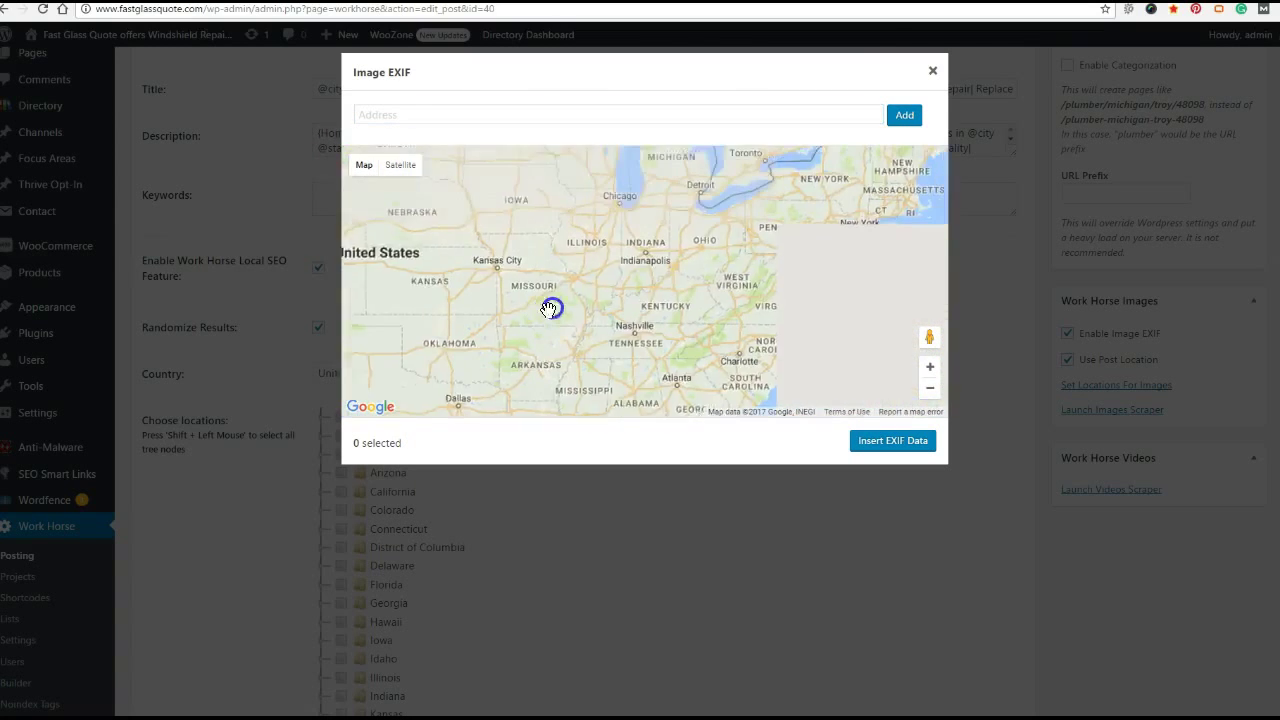
mouse_move(840, 220)
mouse_down()
mouse_move(686, 263)
mouse_move(743, 214)
mouse_up()
scroll(743, 214, up, 1)
scroll(686, 286, up, 1)
scroll(663, 319, up, 1)
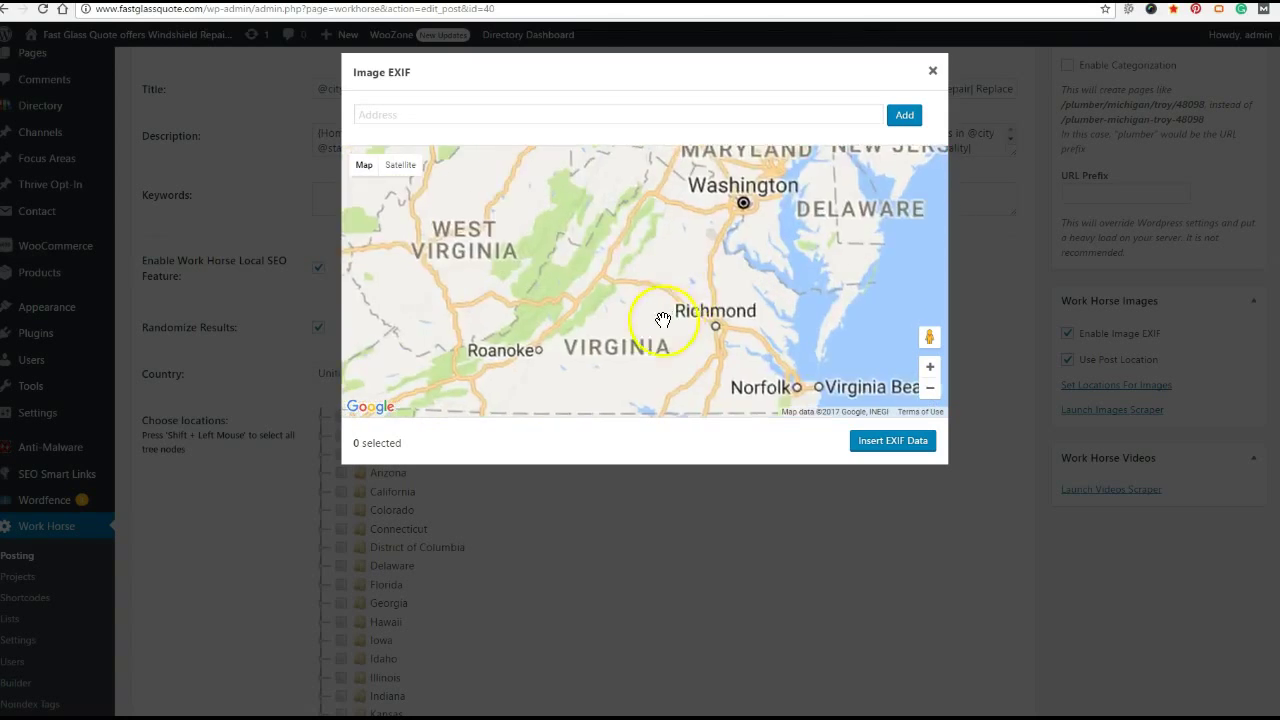
mouse_move(663, 319)
mouse_down()
mouse_move(671, 286)
mouse_move(651, 277)
mouse_move(660, 311)
mouse_up()
scroll(651, 280, up, 1)
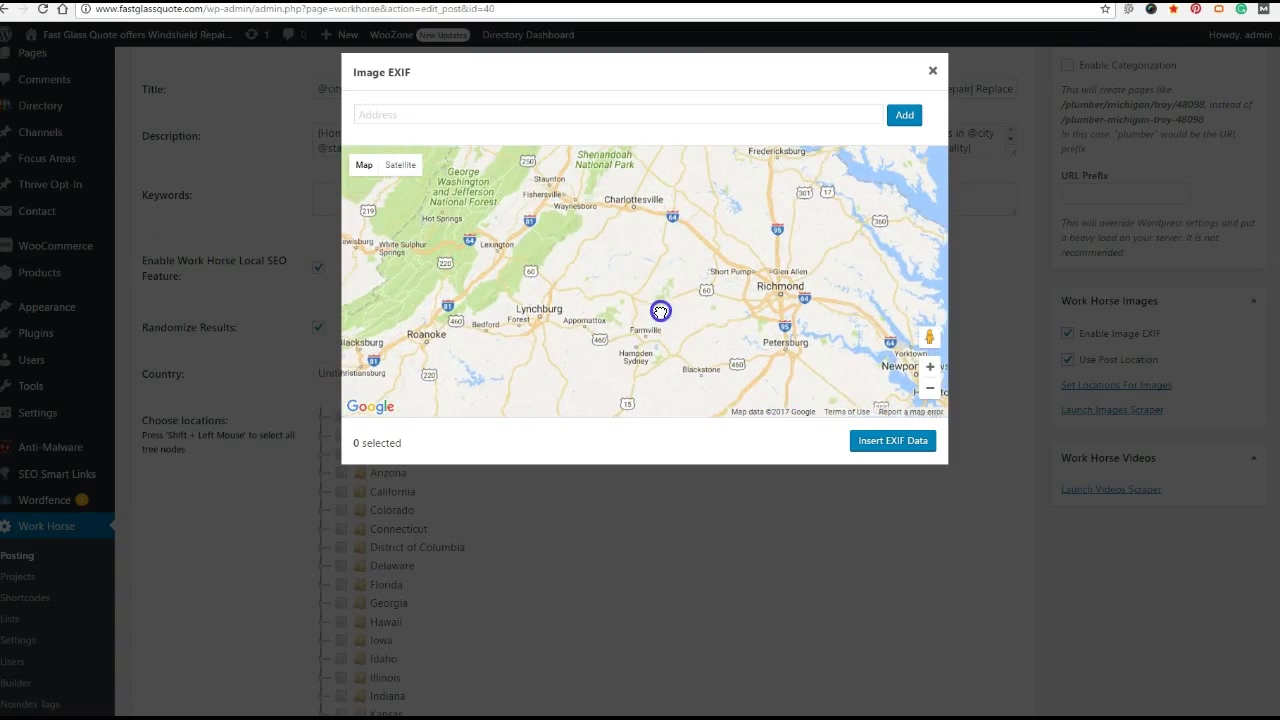
click(857, 440)
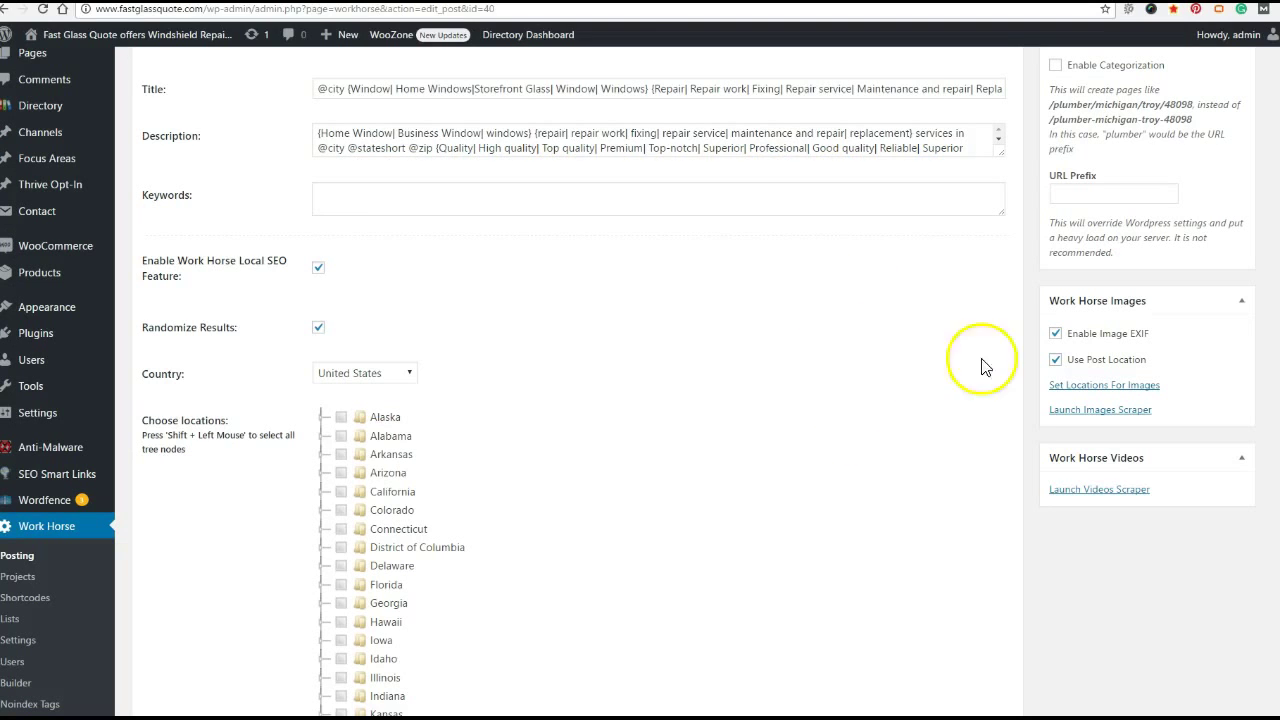
- Search the image scraper for 'windows virginia' and tick the four resulting photos
click(1082, 411)
click(379, 116)
text(windows virginia)
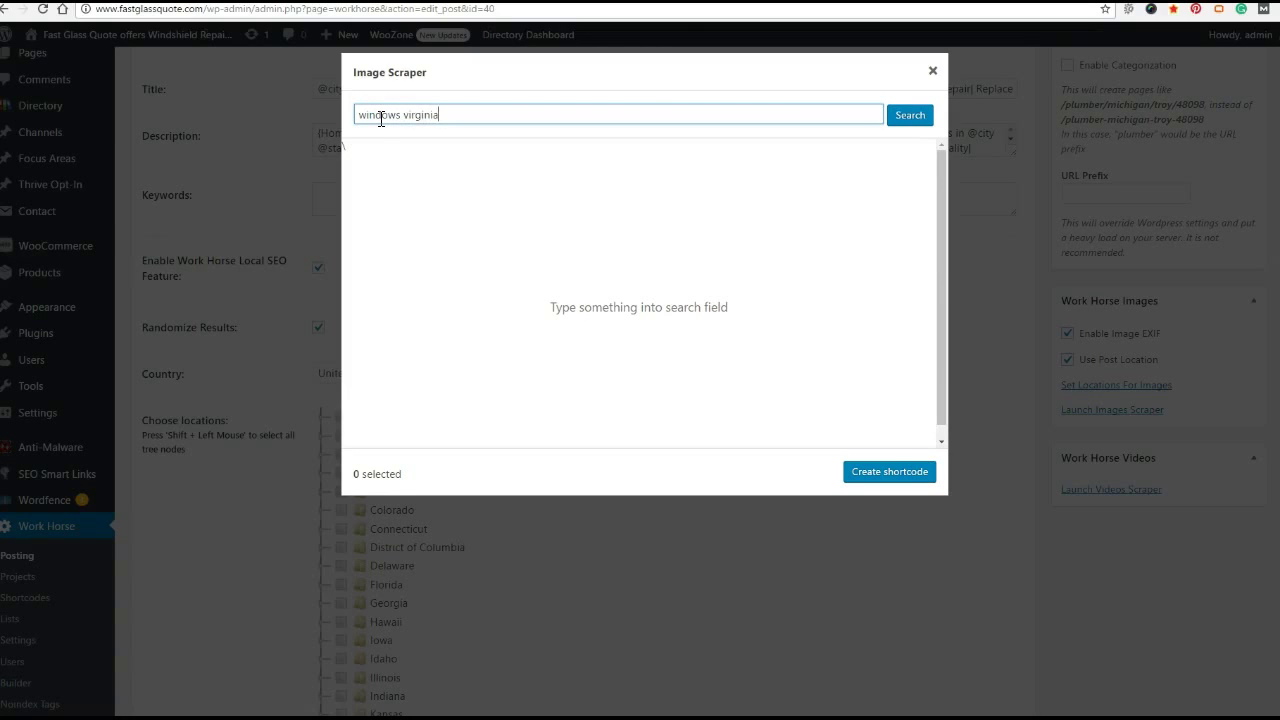
key(Return)
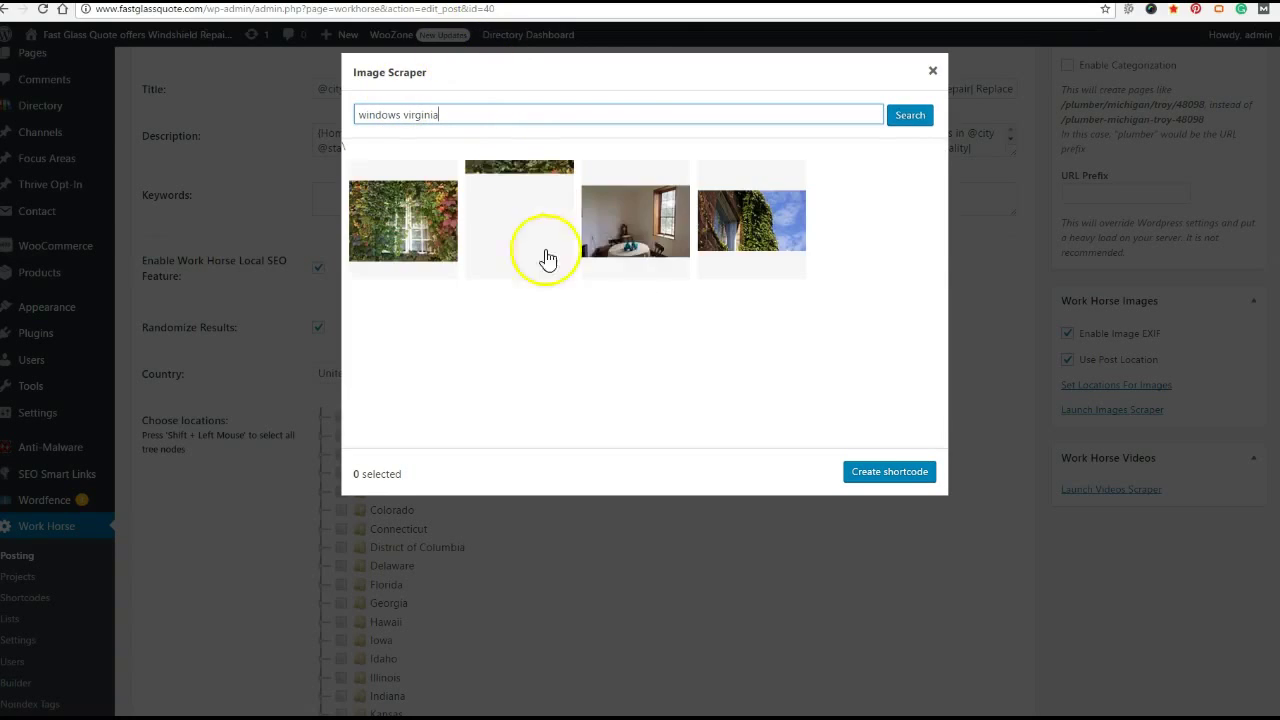
click(388, 248)
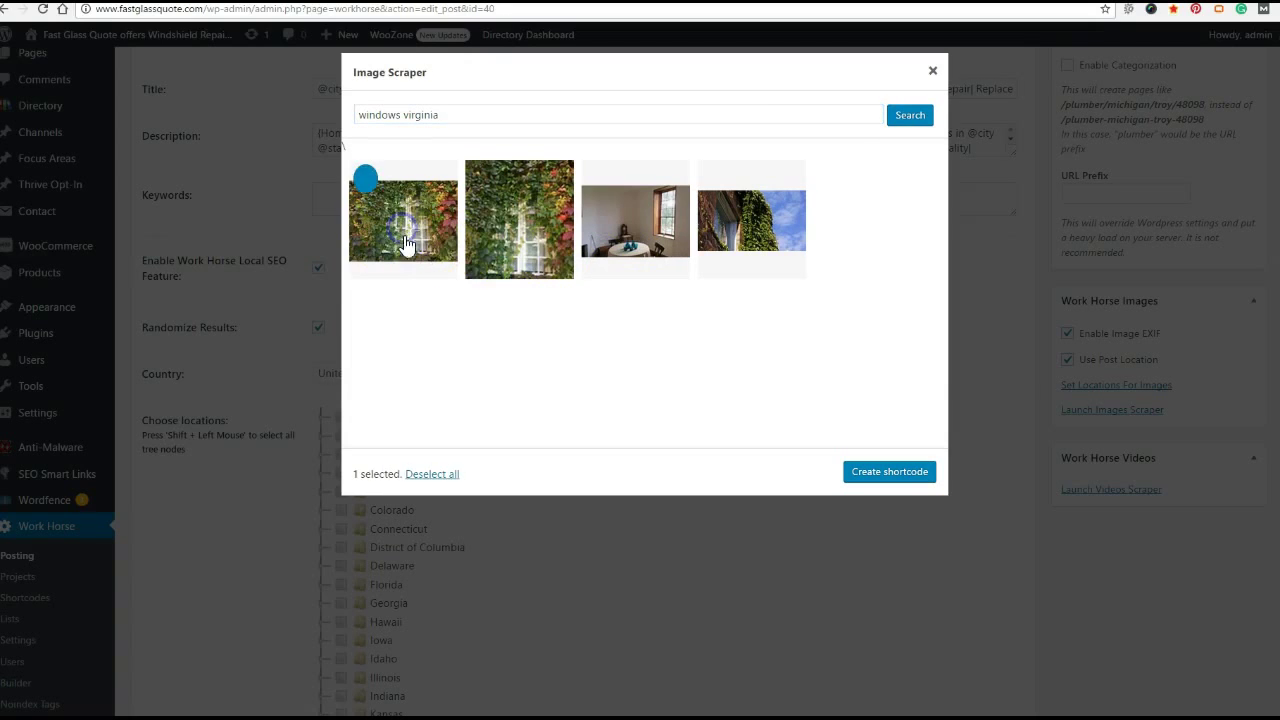
click(521, 241)
click(658, 240)
click(737, 220)
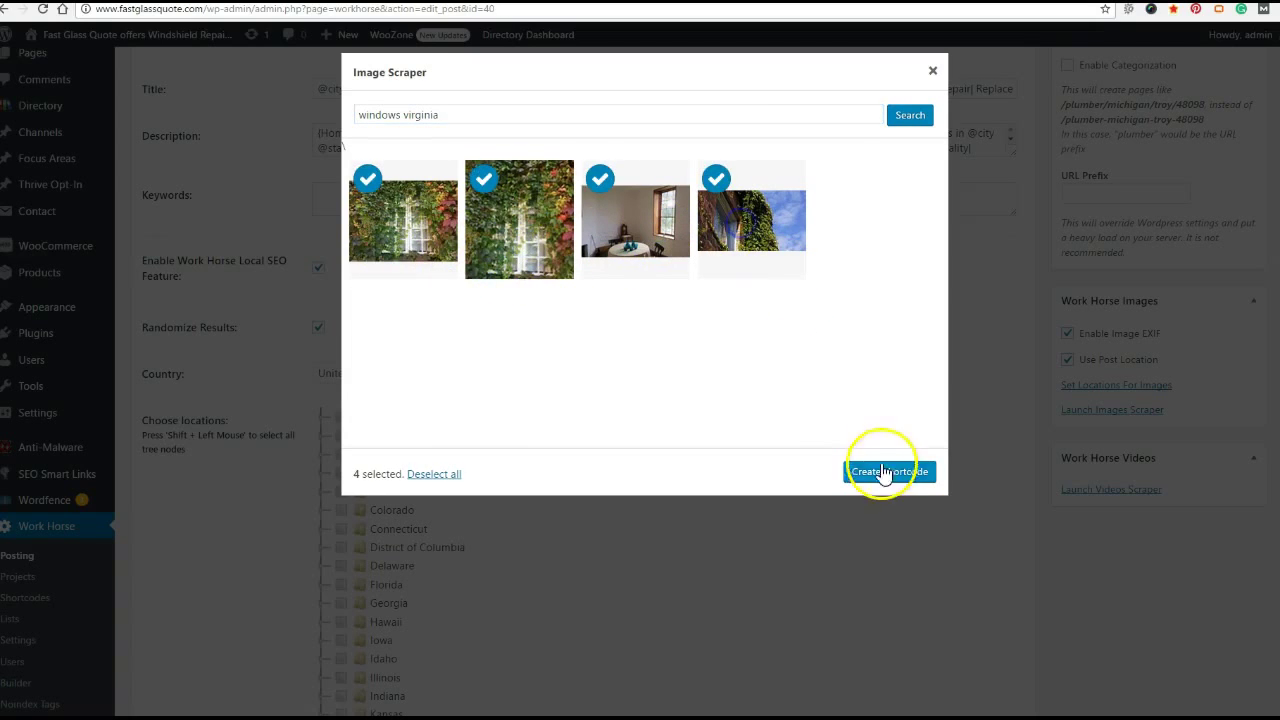
- Create a shortcode named vawindows from the four selected photos
click(889, 471)
click(756, 343)
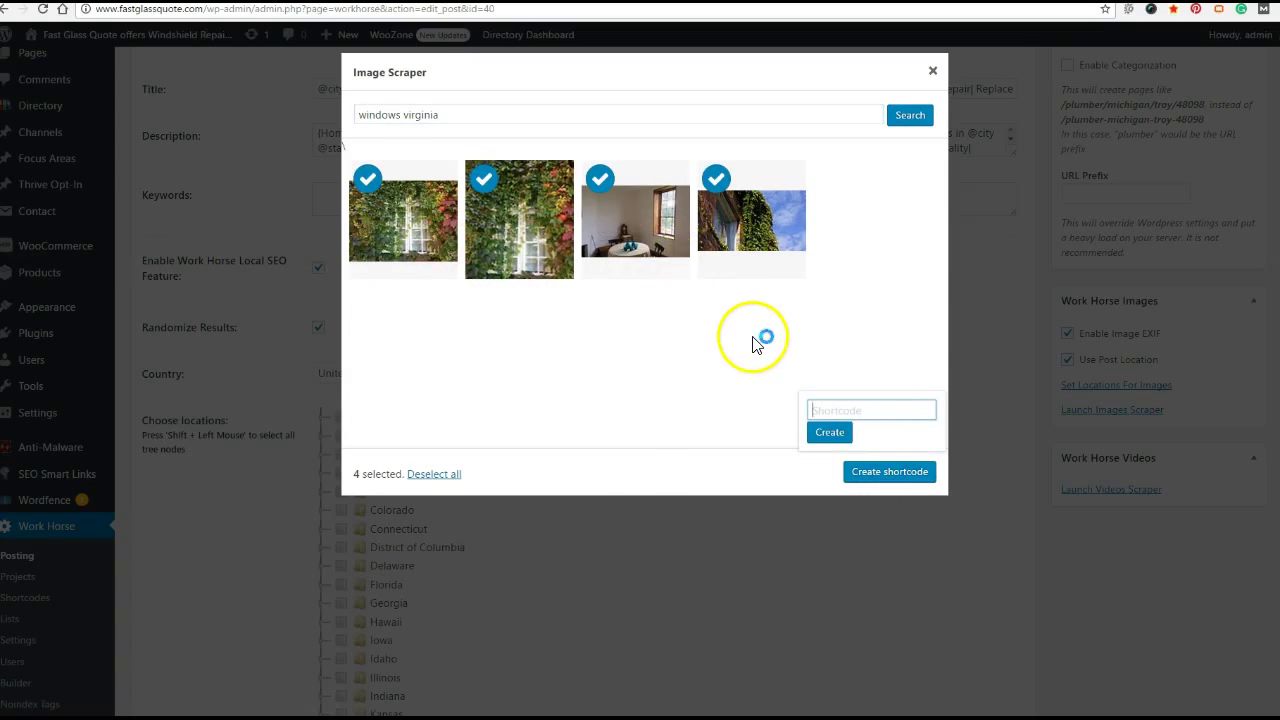
text(vawindows)
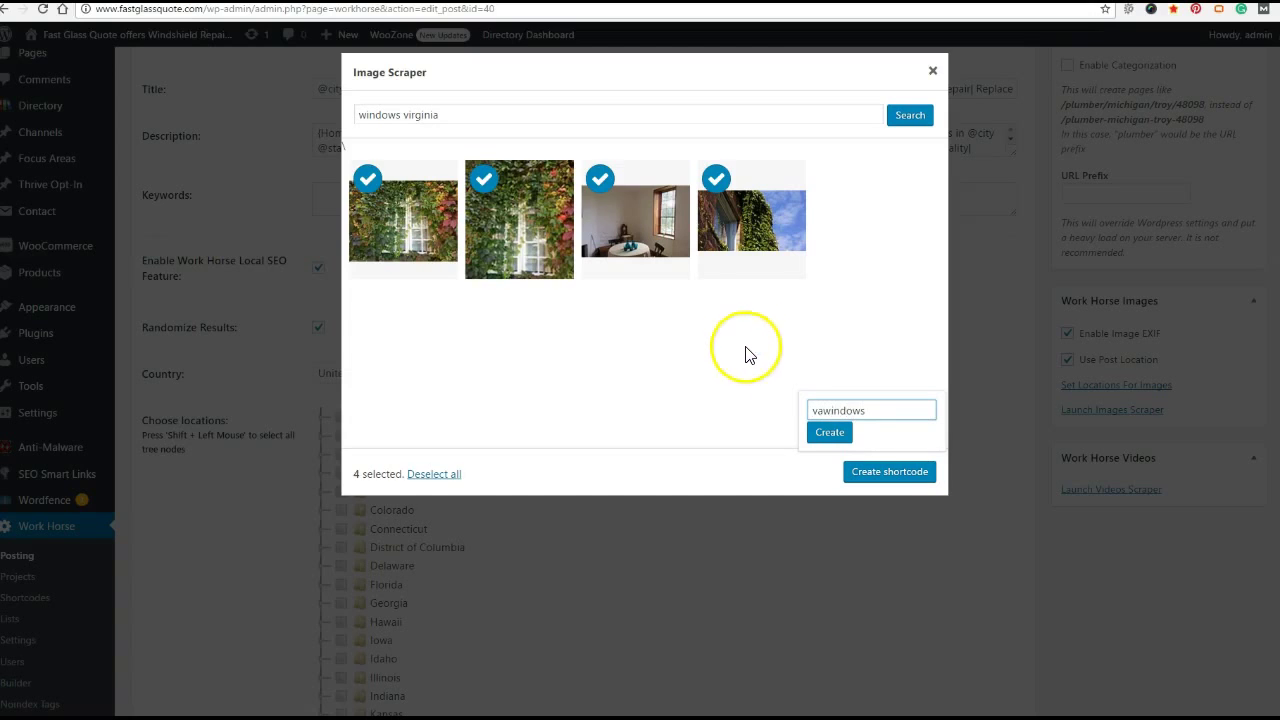
click(831, 435)
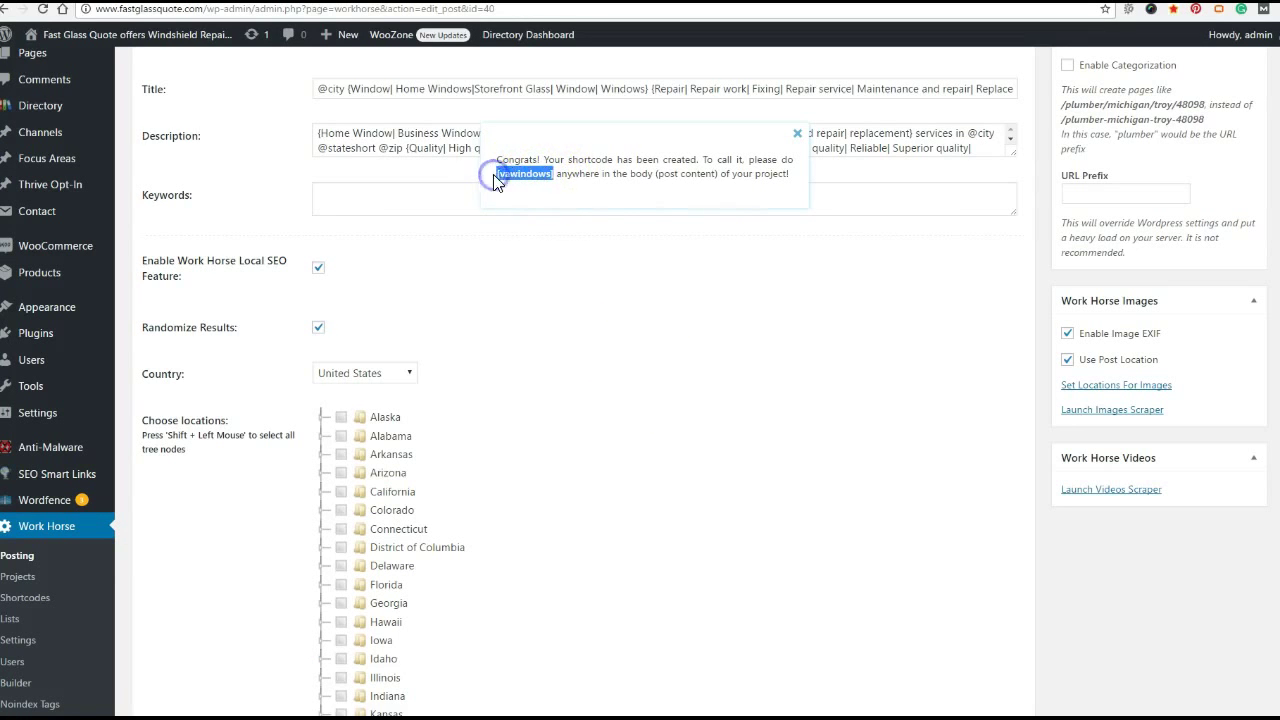
- Replace the [ohiopics] shortcode in the post body with [vawindows], followed by a new line
click(797, 133)
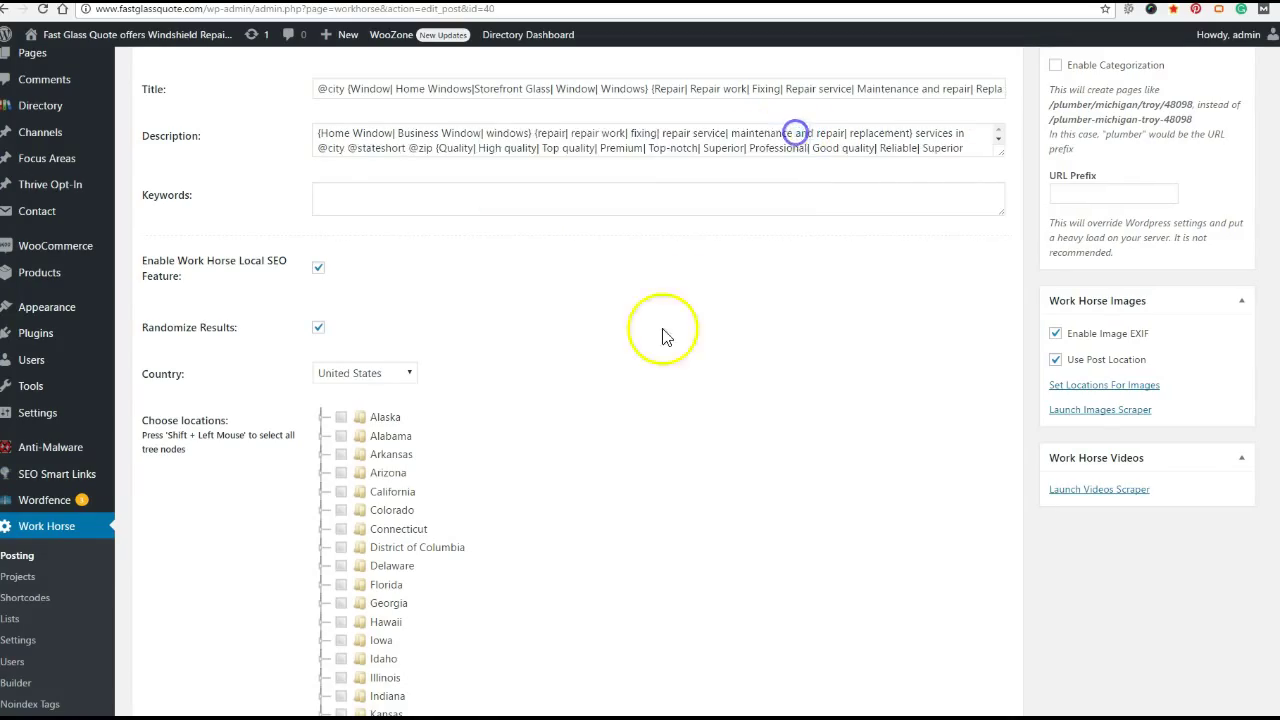
scroll(614, 388, up, 5)
scroll(296, 296, down, 5)
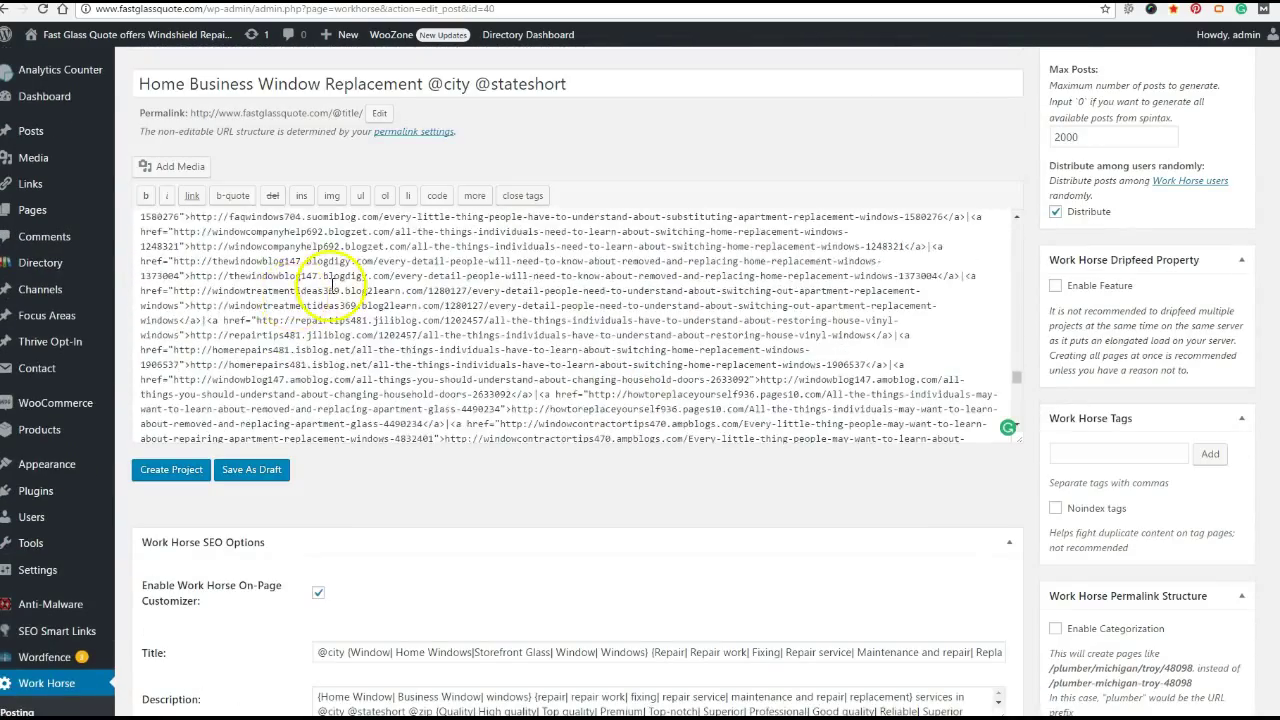
scroll(1024, 396, down, 3)
mouse_move(1018, 393)
mouse_down()
mouse_move(1010, 418)
mouse_move(1020, 222)
mouse_up()
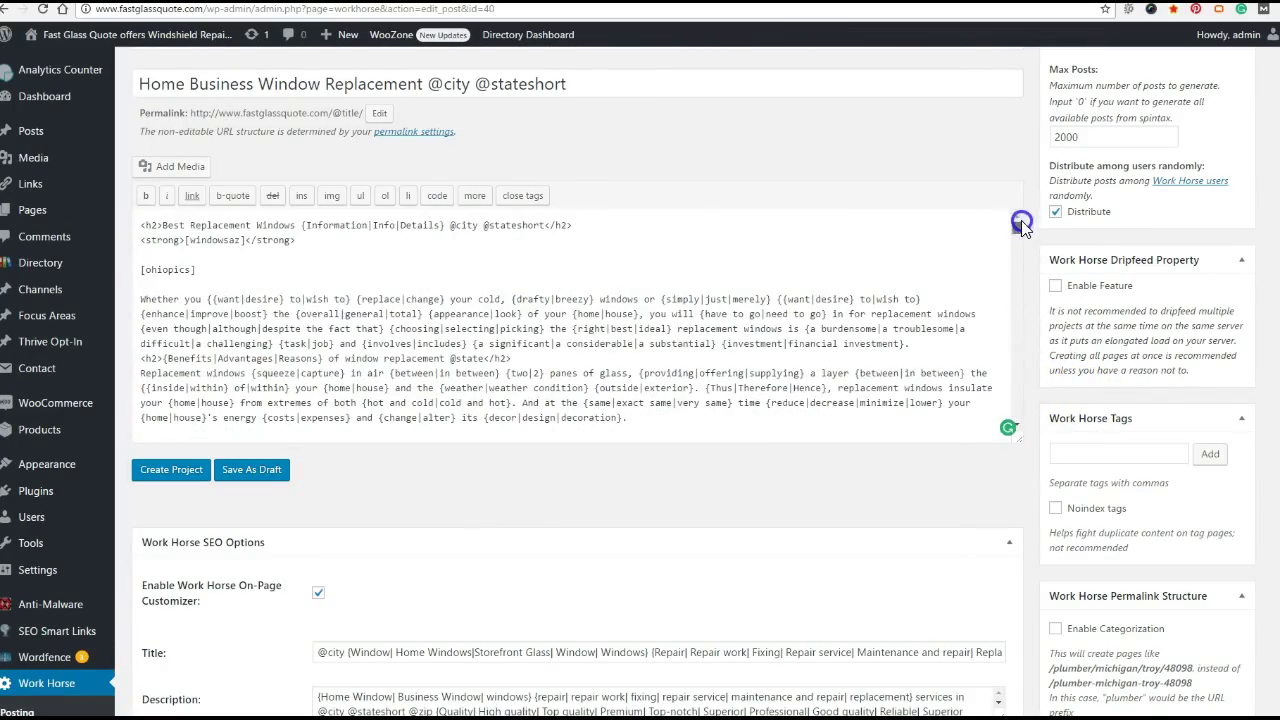
click(174, 282)
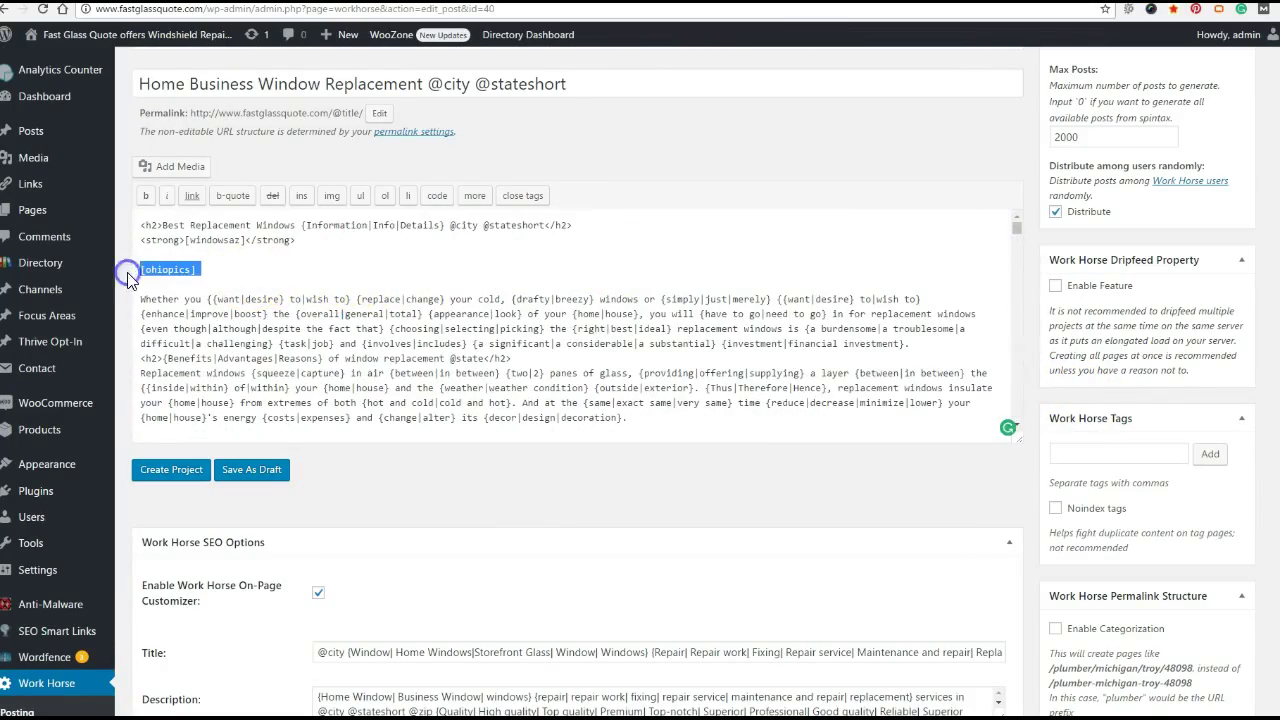
text([vawindows])
key(Return)
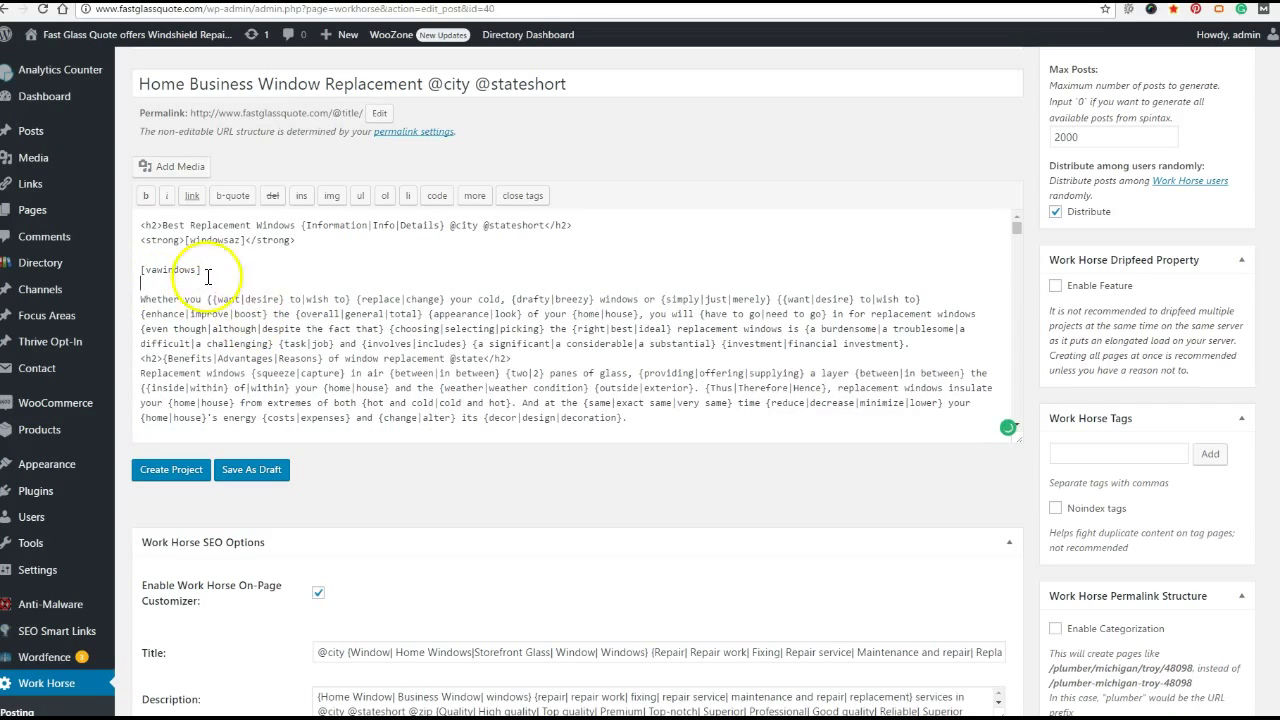
scroll(236, 271, down, 3)
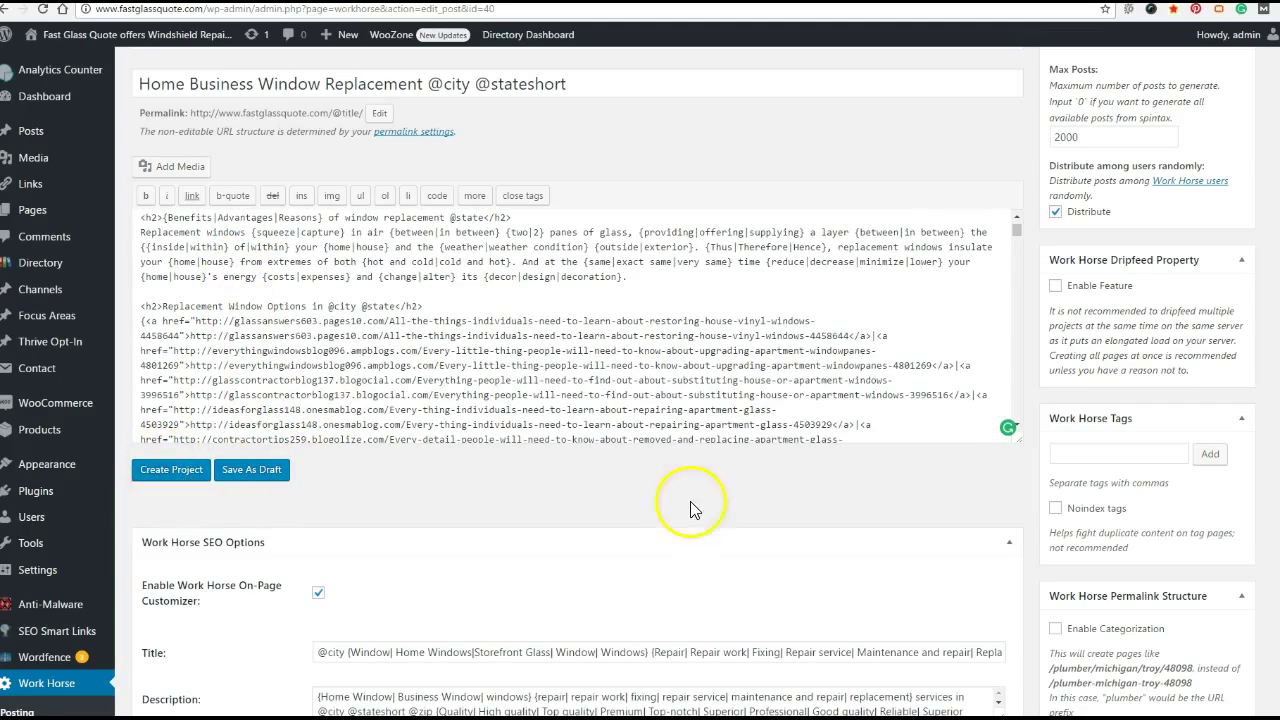
scroll(697, 511, down, 2)
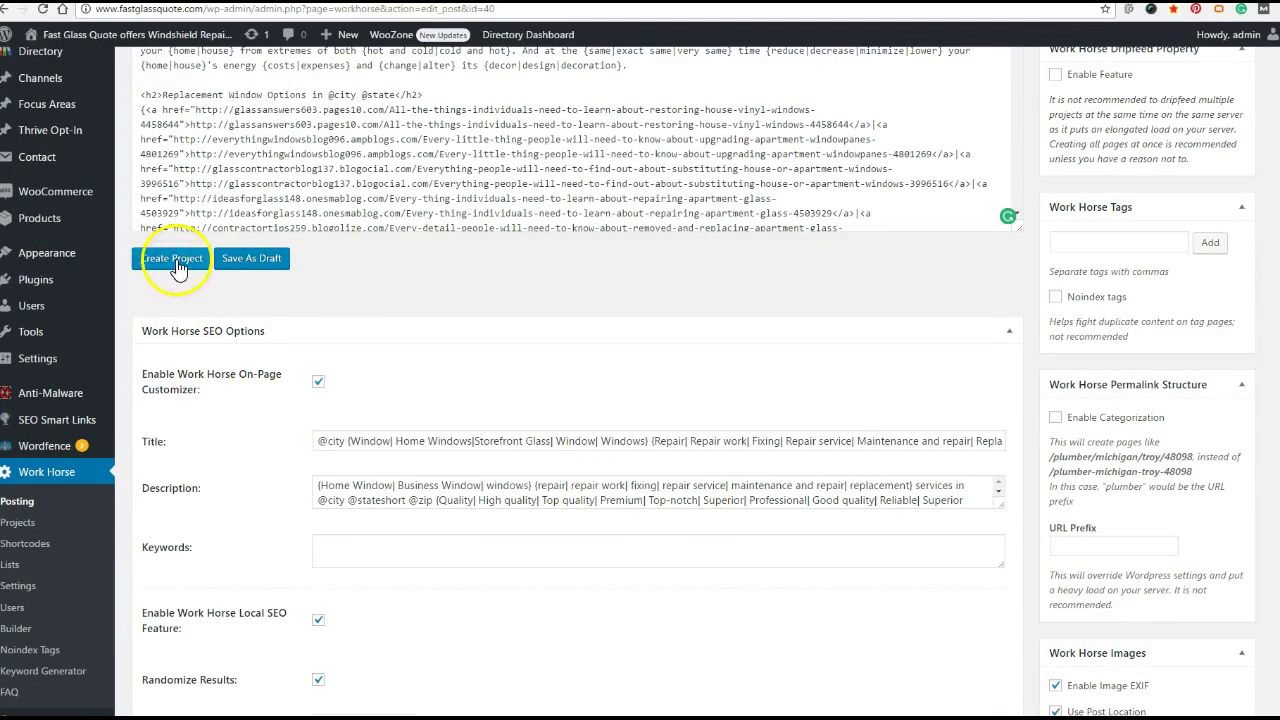
- Generate the Va project's posts, confirming despite the extra combinations
click(178, 262)
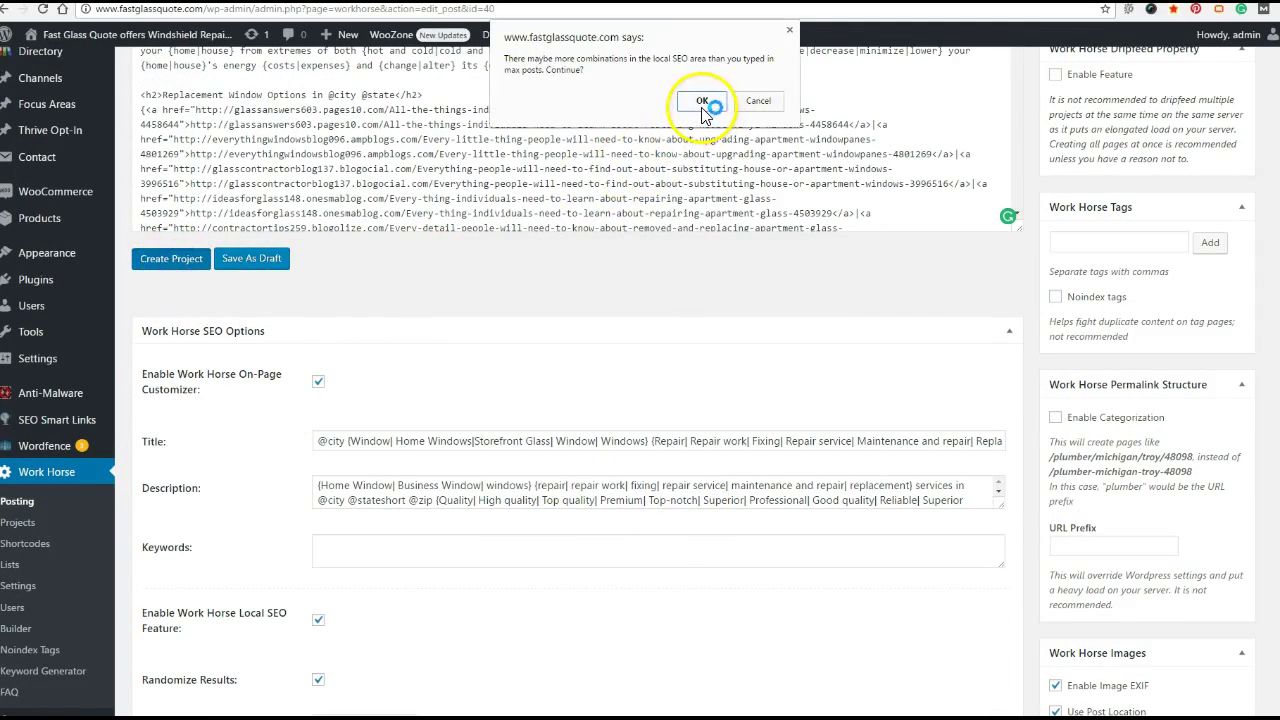
click(703, 104)
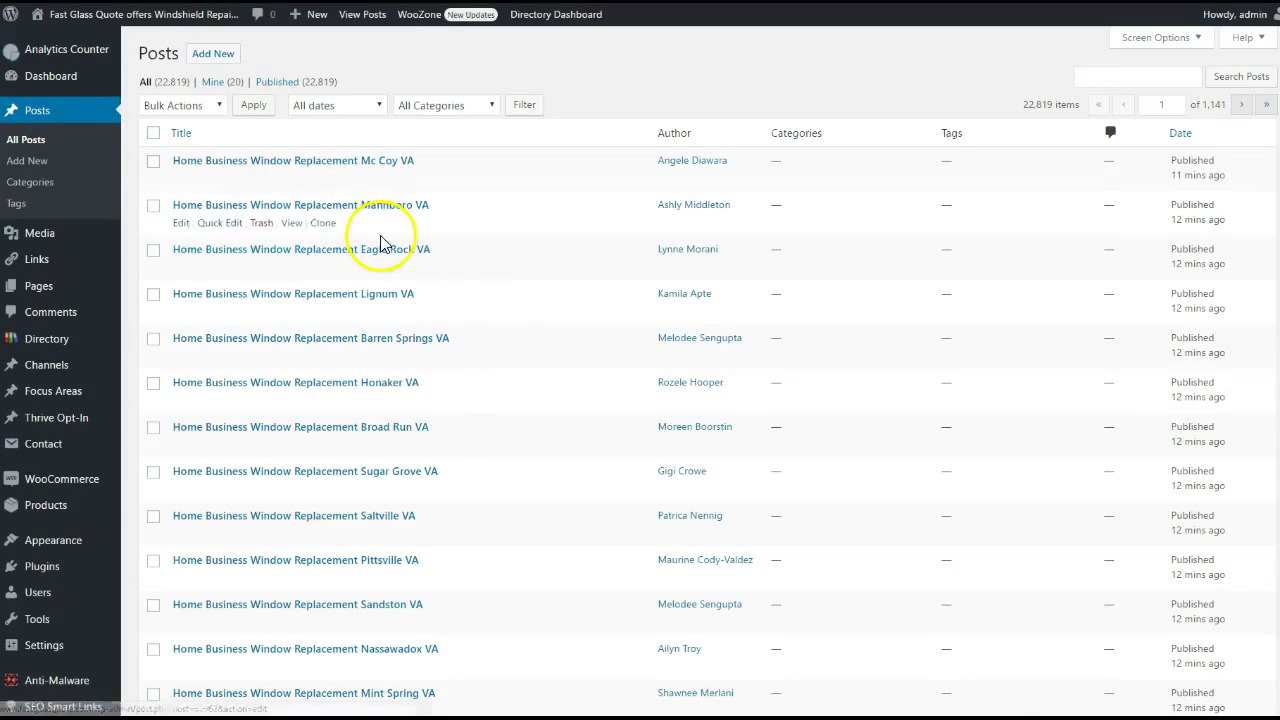
scroll(358, 252, down, 3)
scroll(362, 252, down, 2)
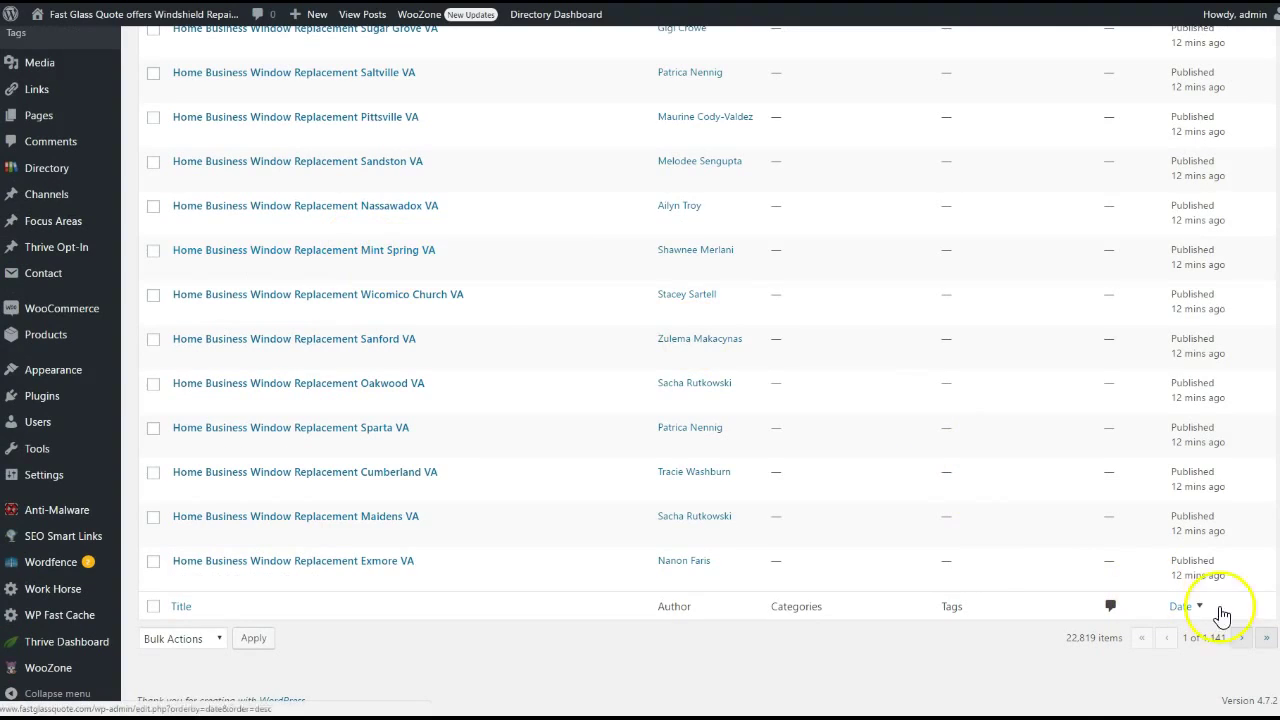
scroll(466, 349, up, 5)
- Browse the newly published Home Business Window Replacement posts for Virginia towns
click(394, 258)
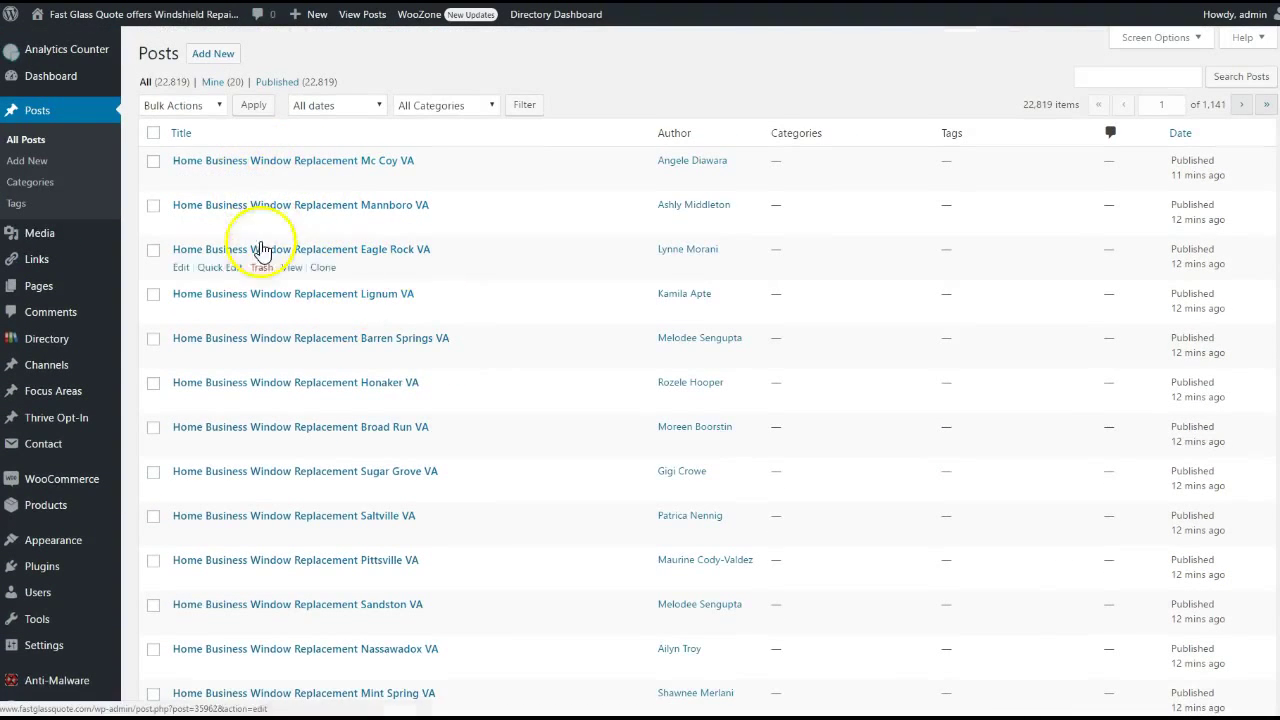
scroll(257, 408, down, 4)
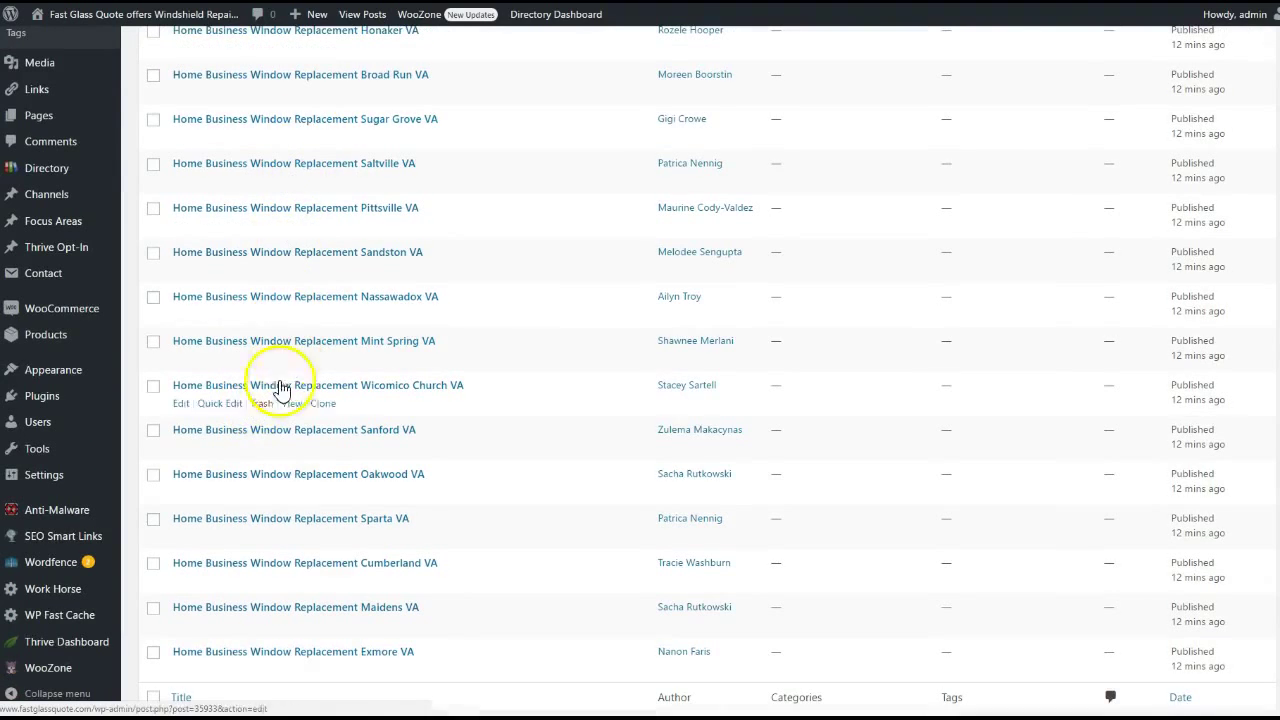
scroll(268, 455, down, 2)
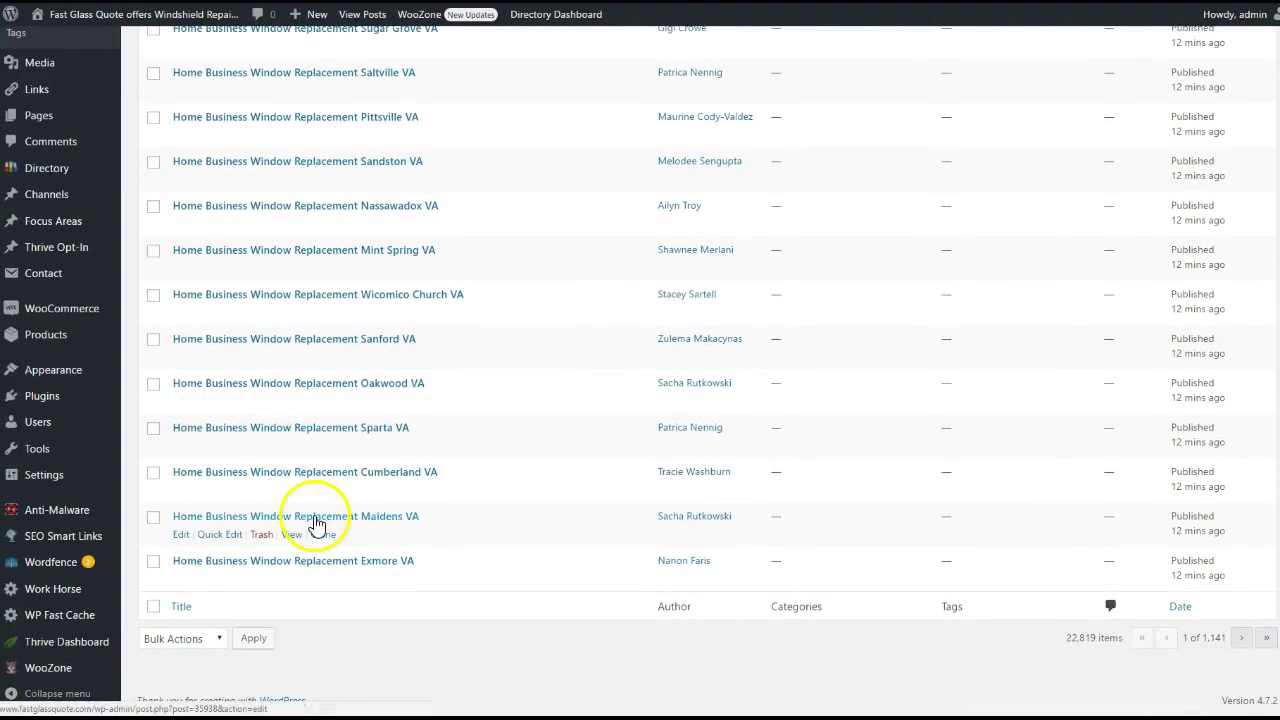
scroll(310, 525, up, 3)
scroll(323, 522, up, 2)
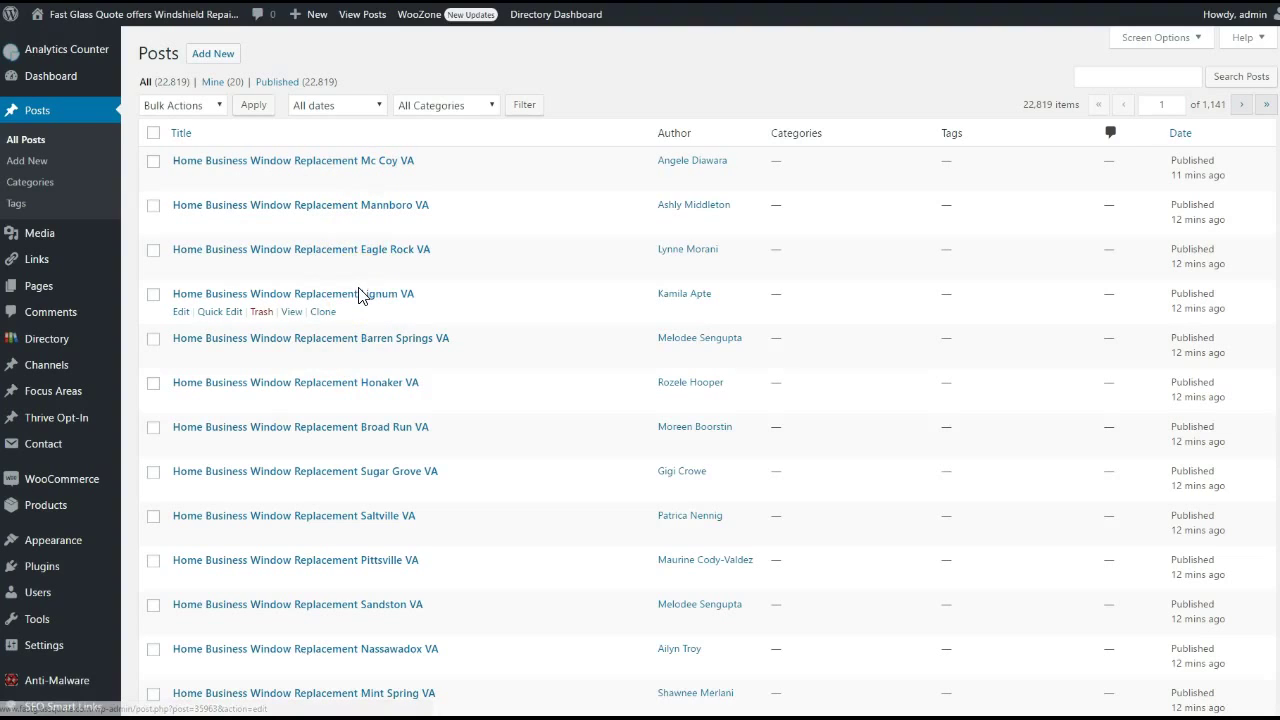
scroll(360, 295, down, 3)
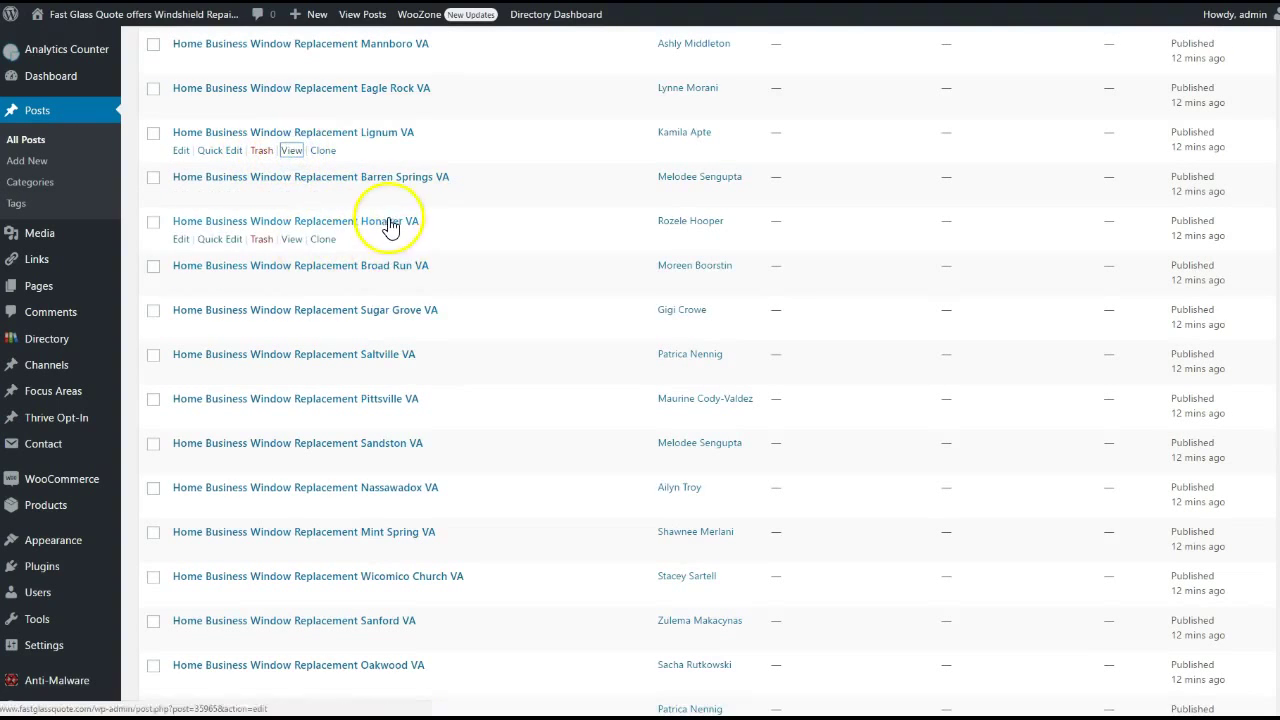
- Review the Lignum VA window-replacement post, then return to the admin Dashboard
scroll(170, 358, down, 3)
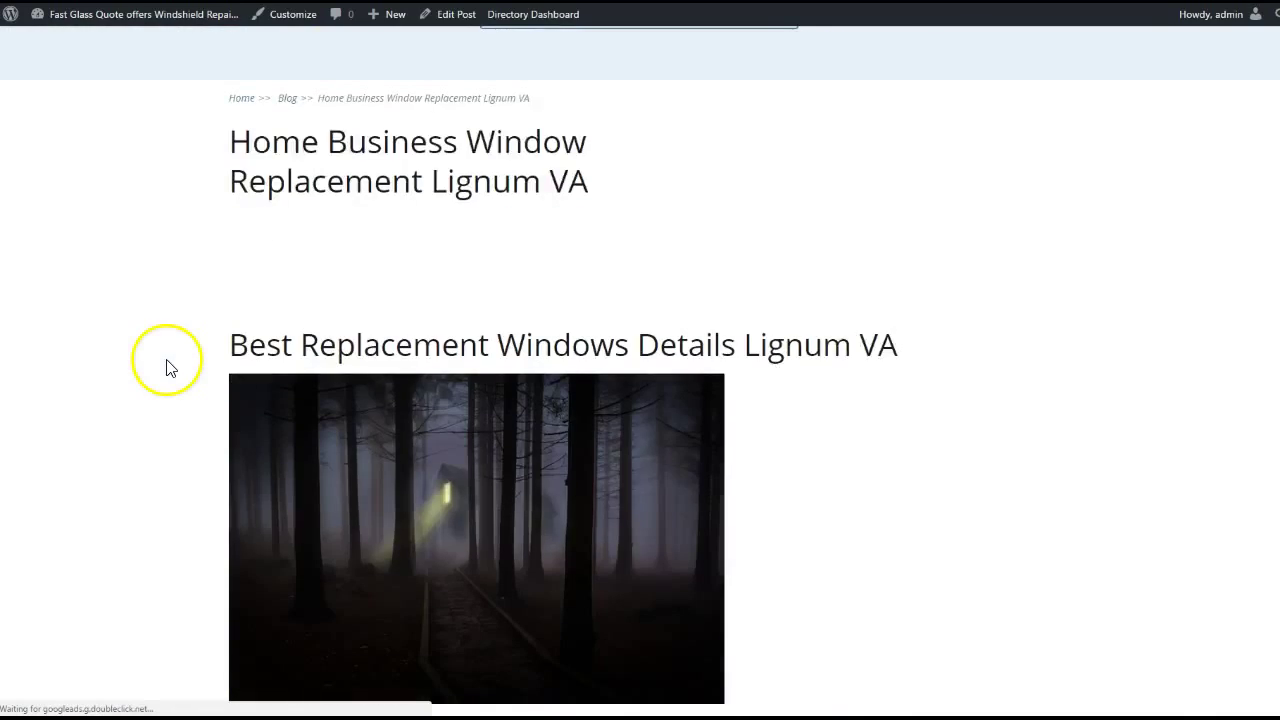
scroll(166, 366, down, 6)
scroll(94, 334, down, 3)
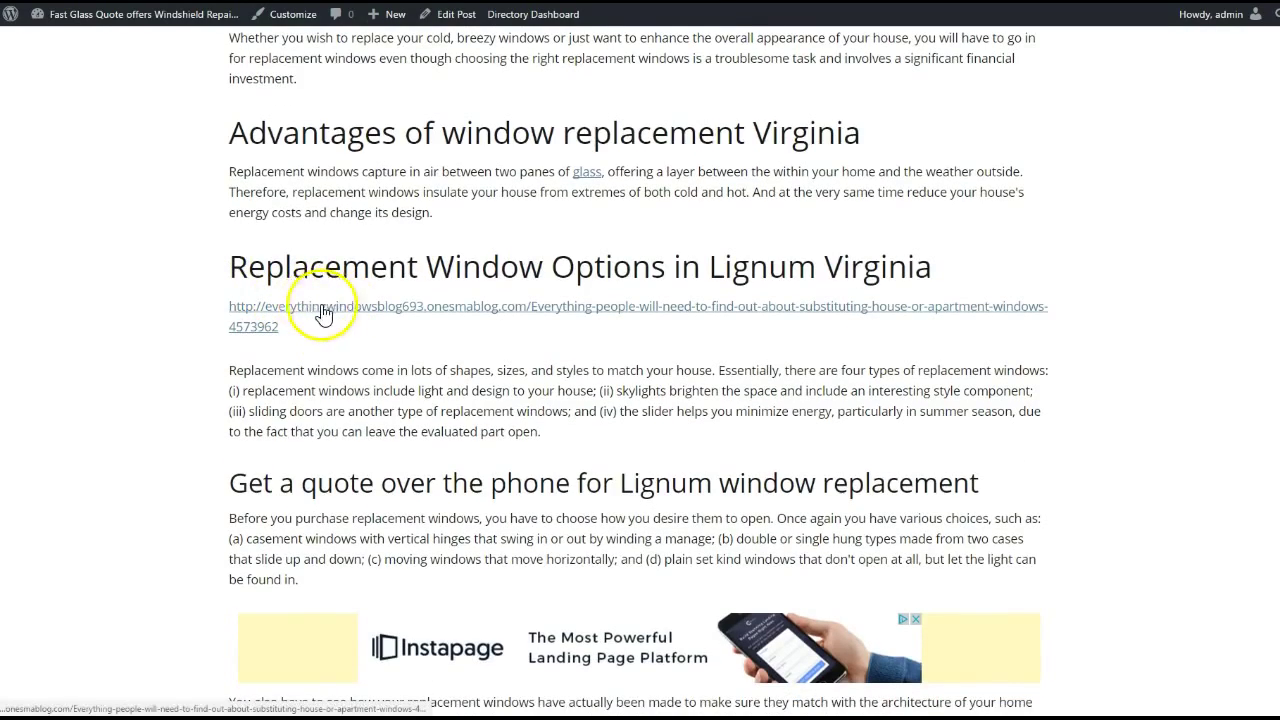
scroll(111, 310, up, 1)
scroll(110, 308, up, 5)
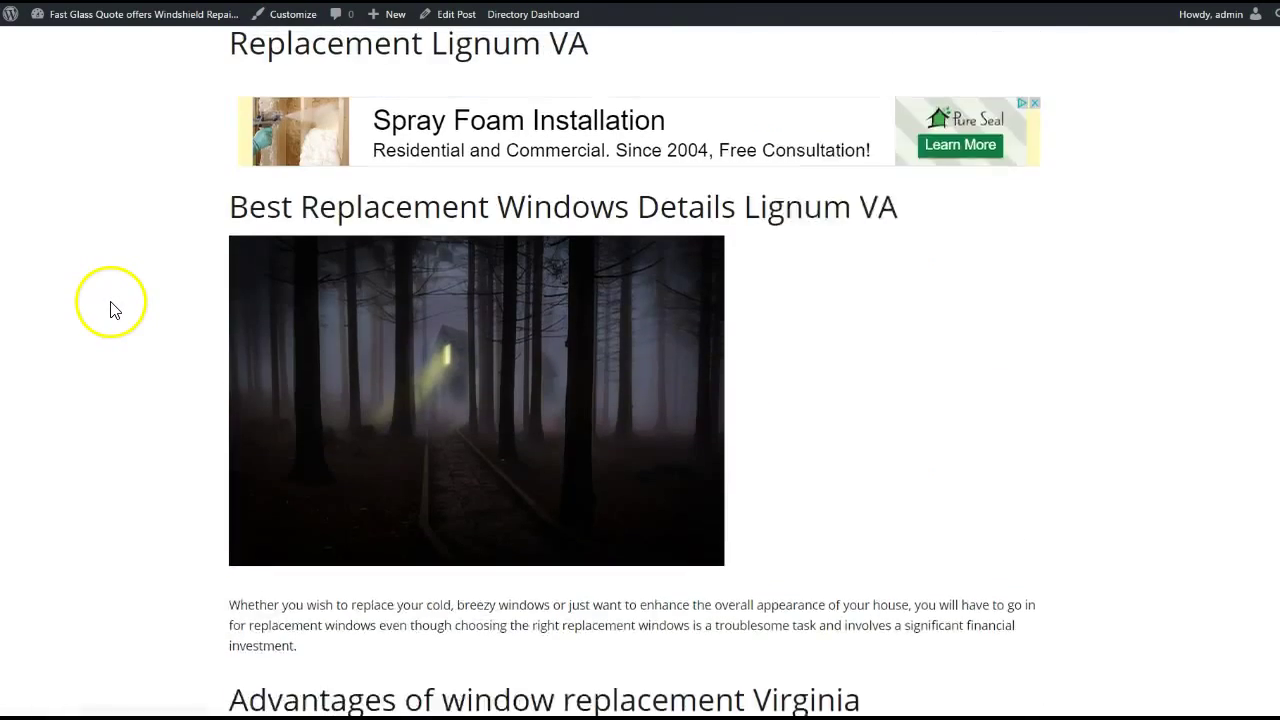
scroll(109, 200, up, 3)
click(64, 44)
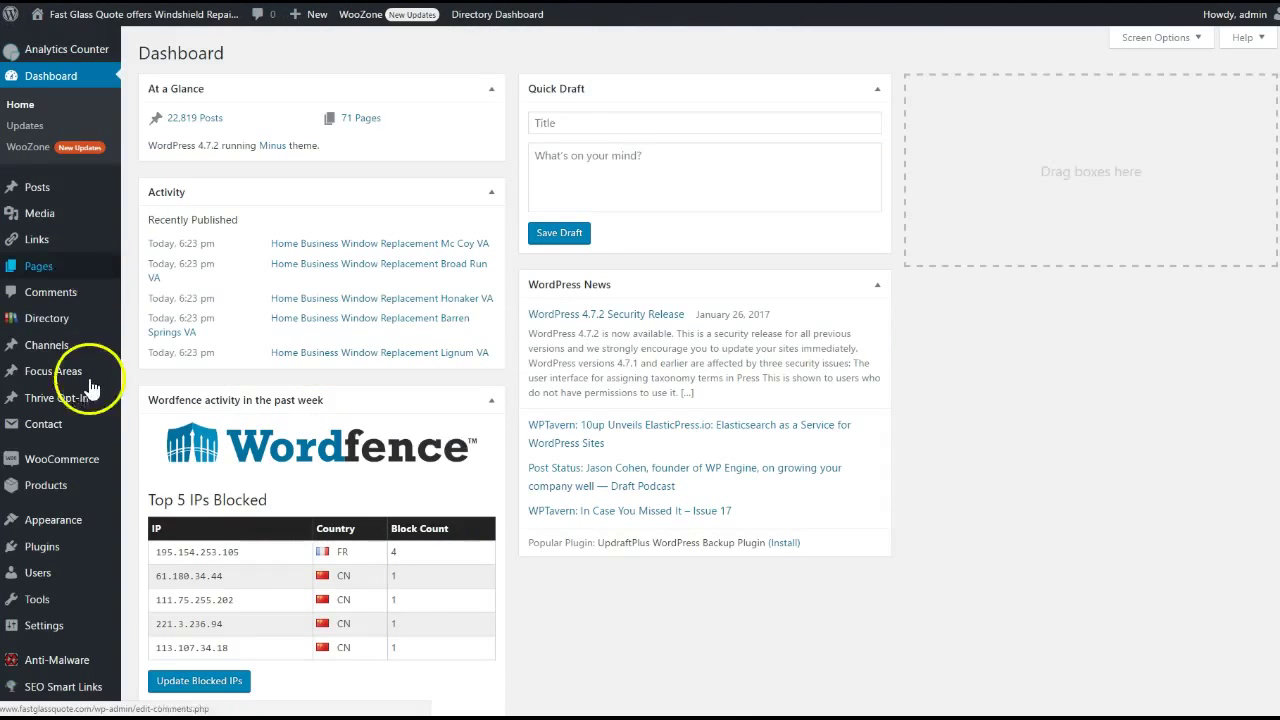
- Export the Home Window Replacement Va project's post URLs to project-40.txt and open it
scroll(40, 430, down, 5)
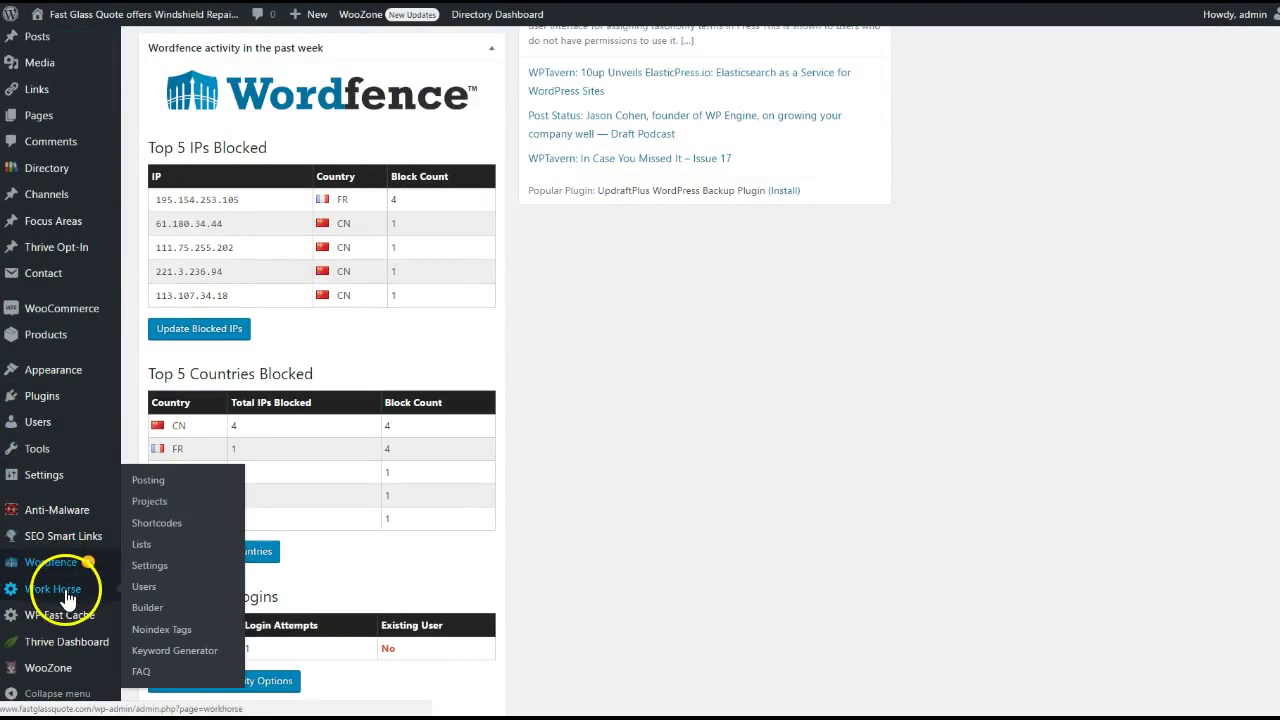
mouse_move(52, 589)
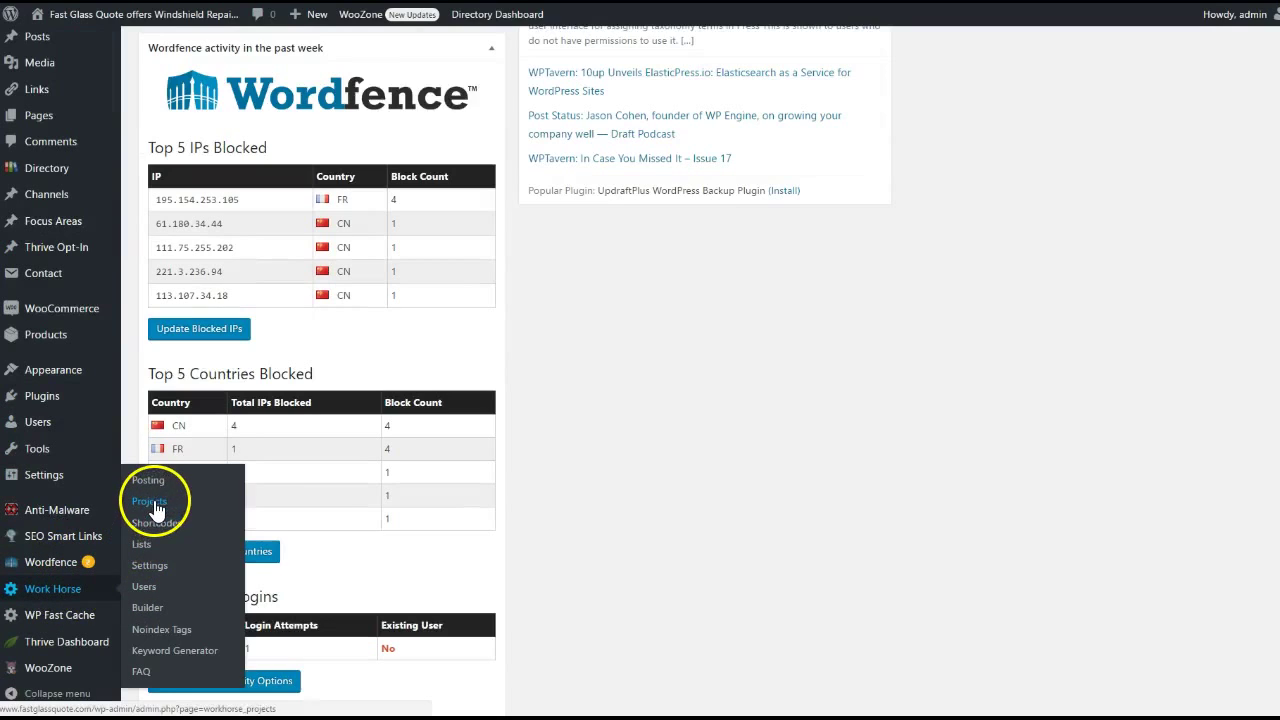
click(176, 503)
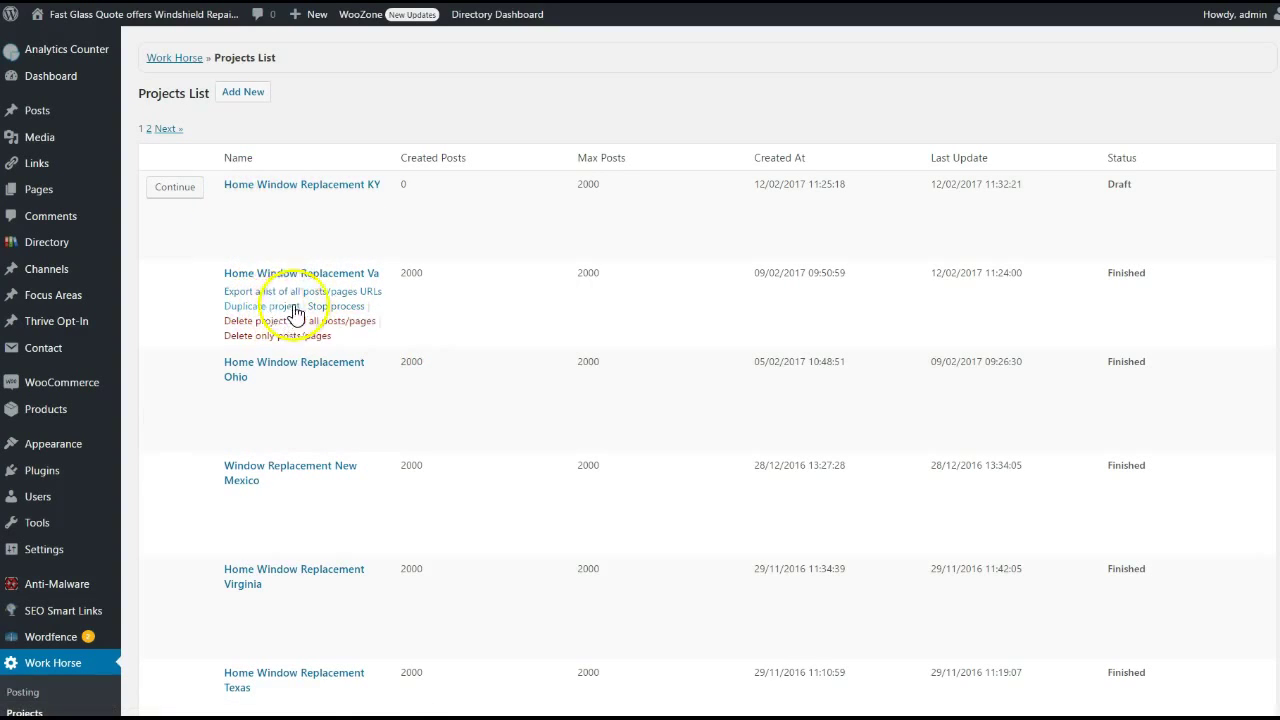
click(283, 293)
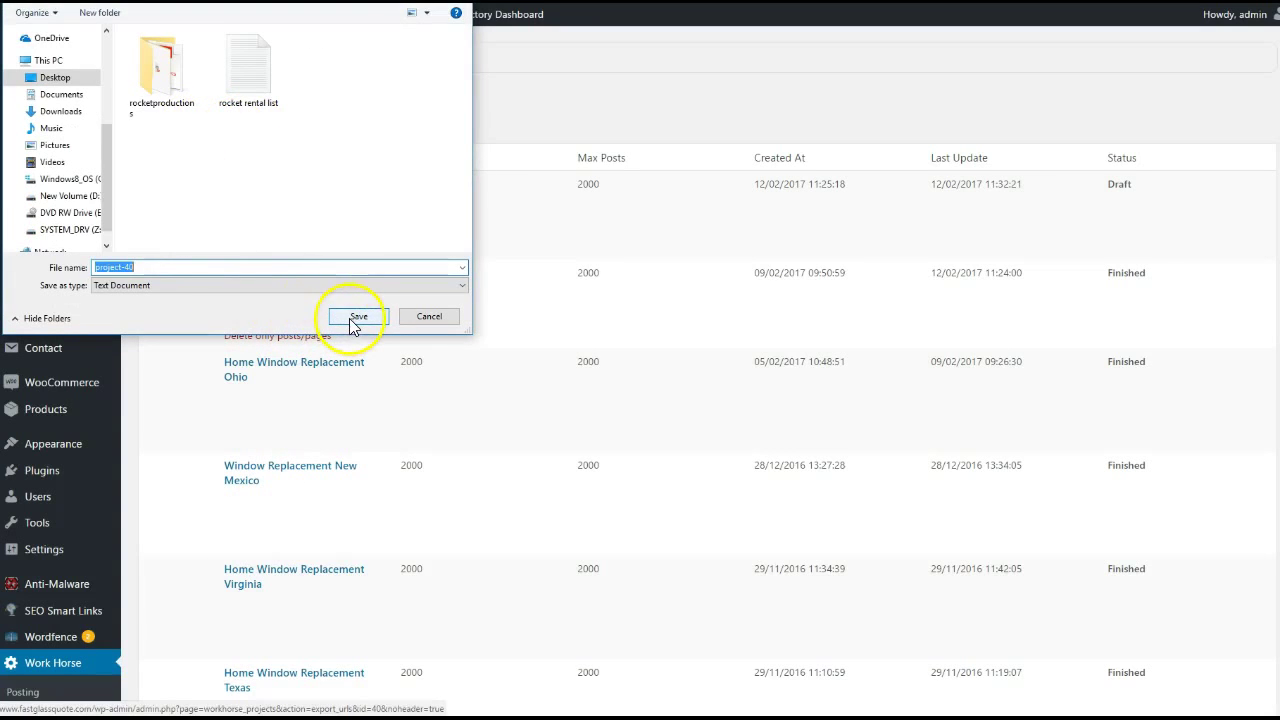
click(356, 317)
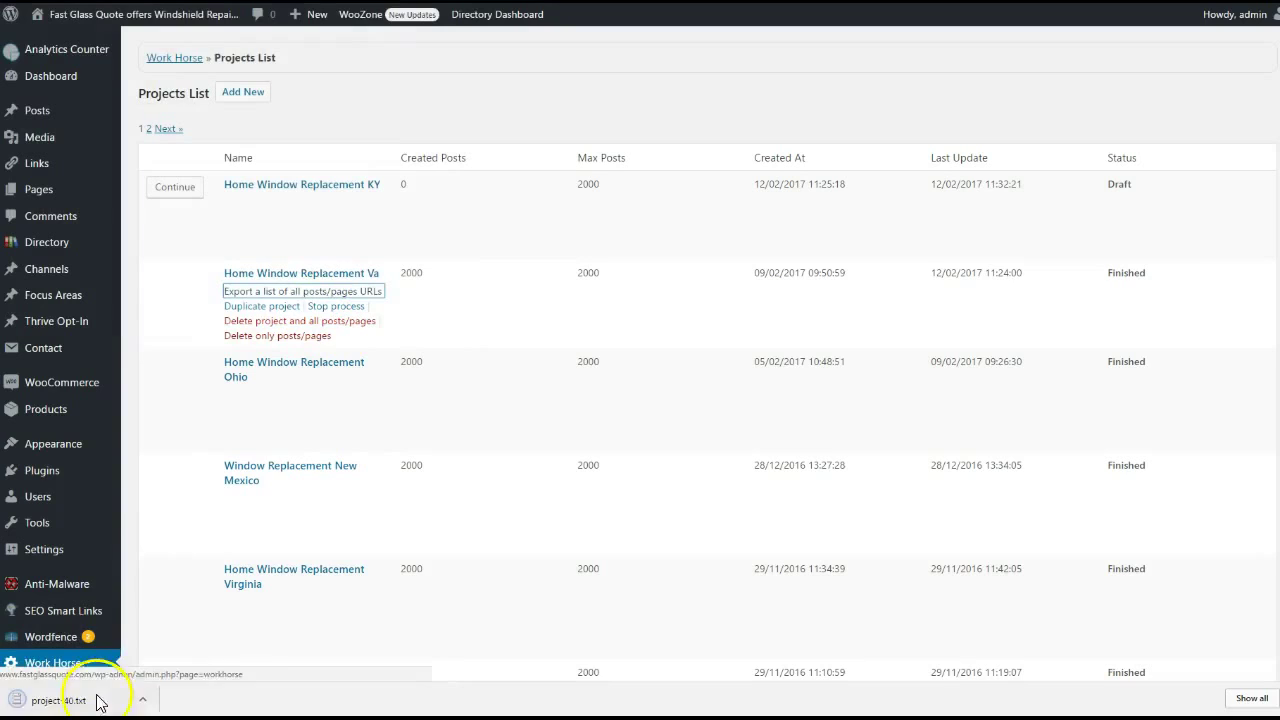
click(90, 700)
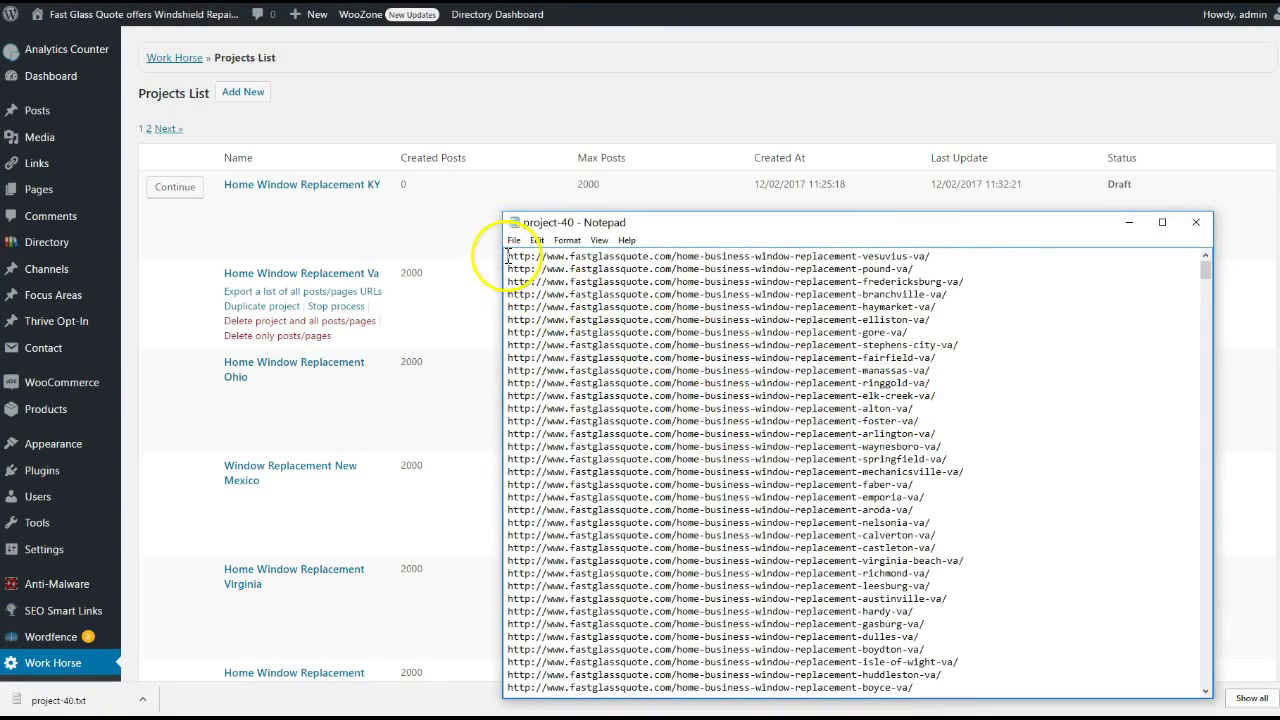
- Select all the Virginia post URLs in project-40.txt and copy them
drag(509, 256, 1006, 496)
scroll(1013, 512, down, 8)
scroll(1013, 512, down, 5)
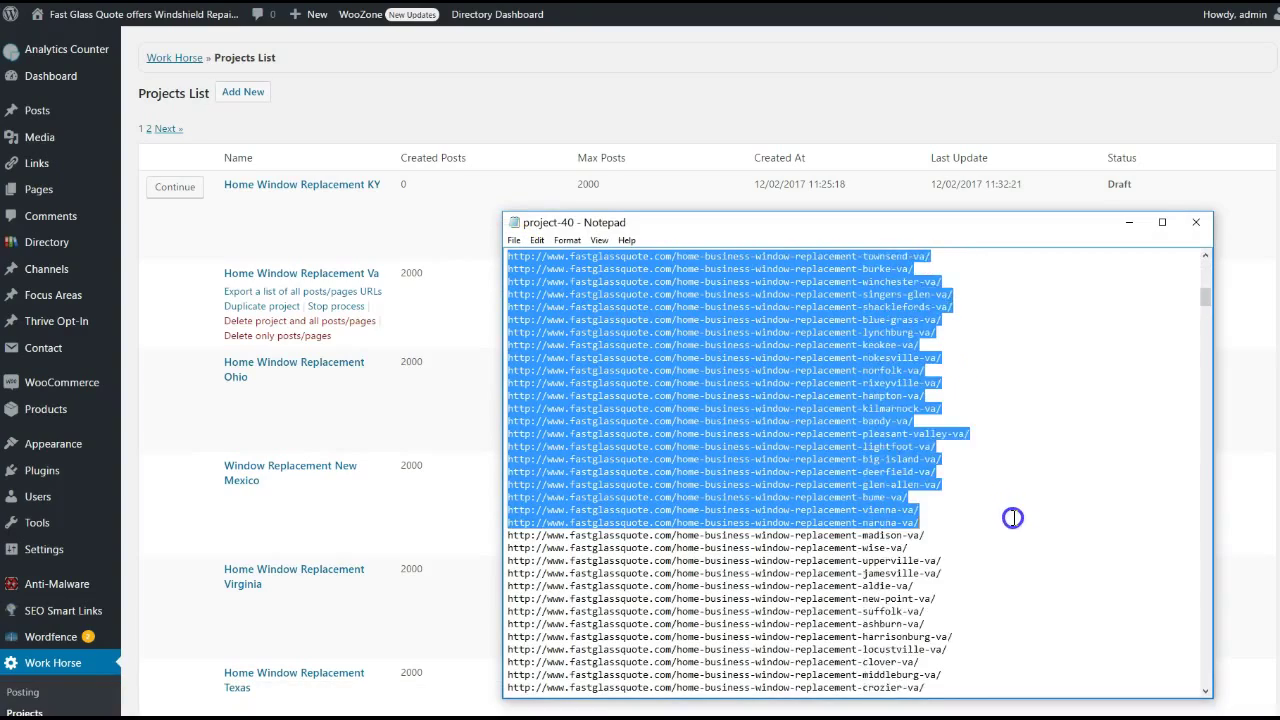
scroll(1013, 512, down, 3)
drag(1203, 312, 1208, 688)
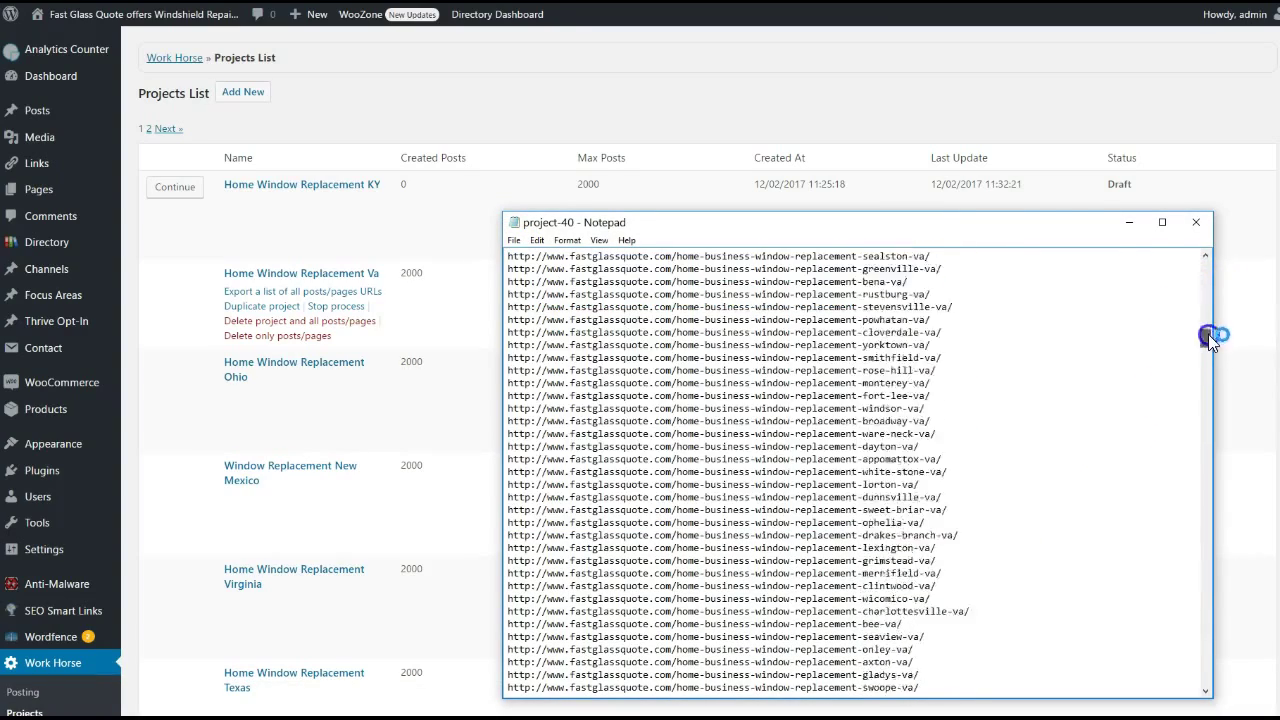
click(888, 662)
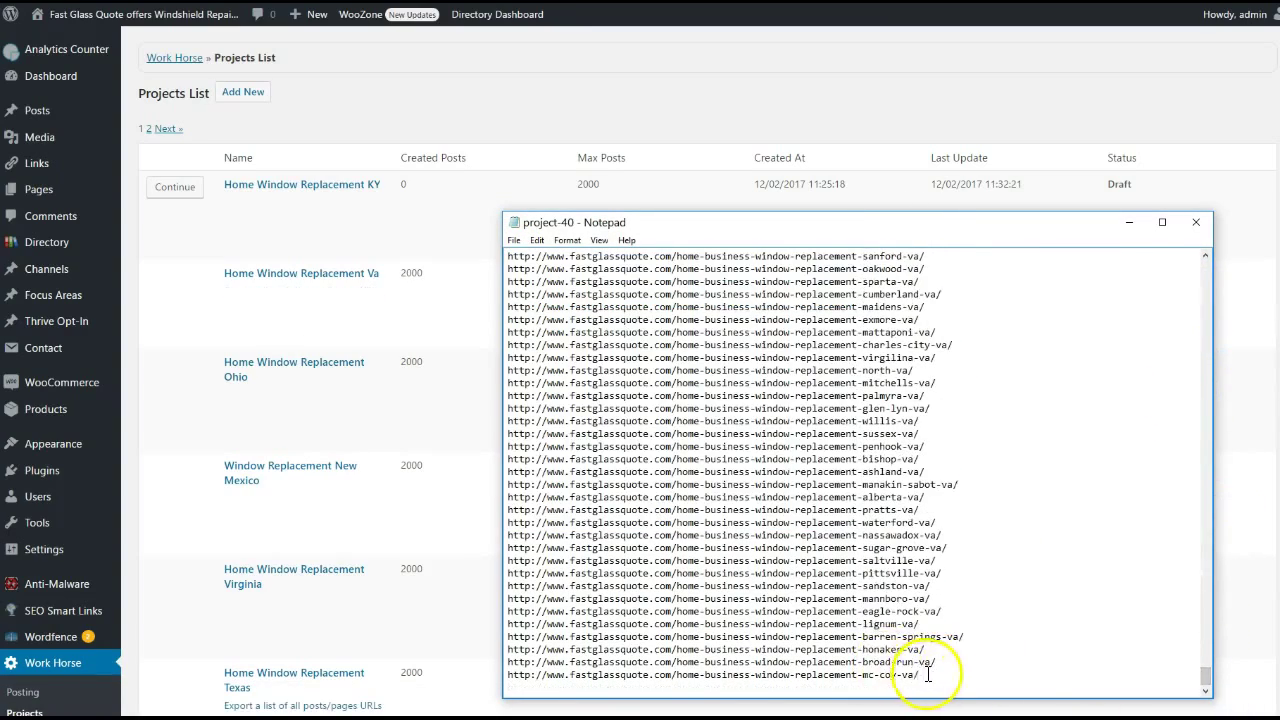
key(ctrl+a)
right_click(813, 508)
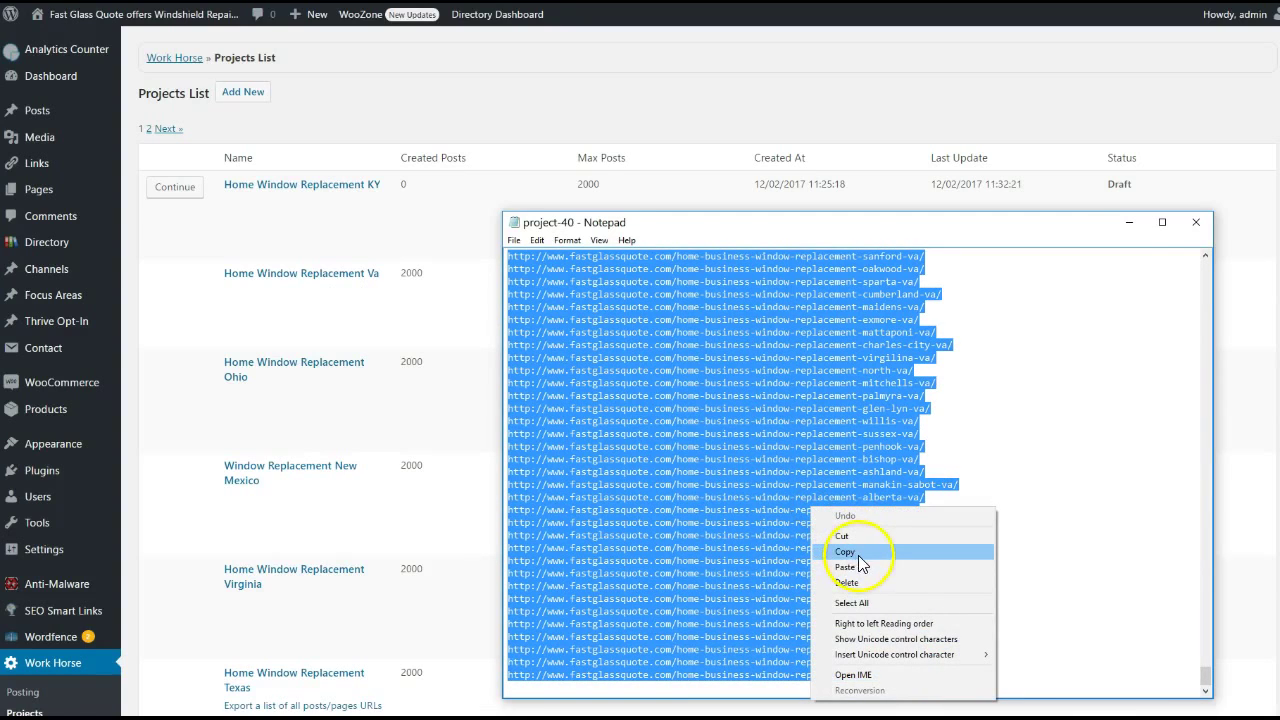
click(846, 552)
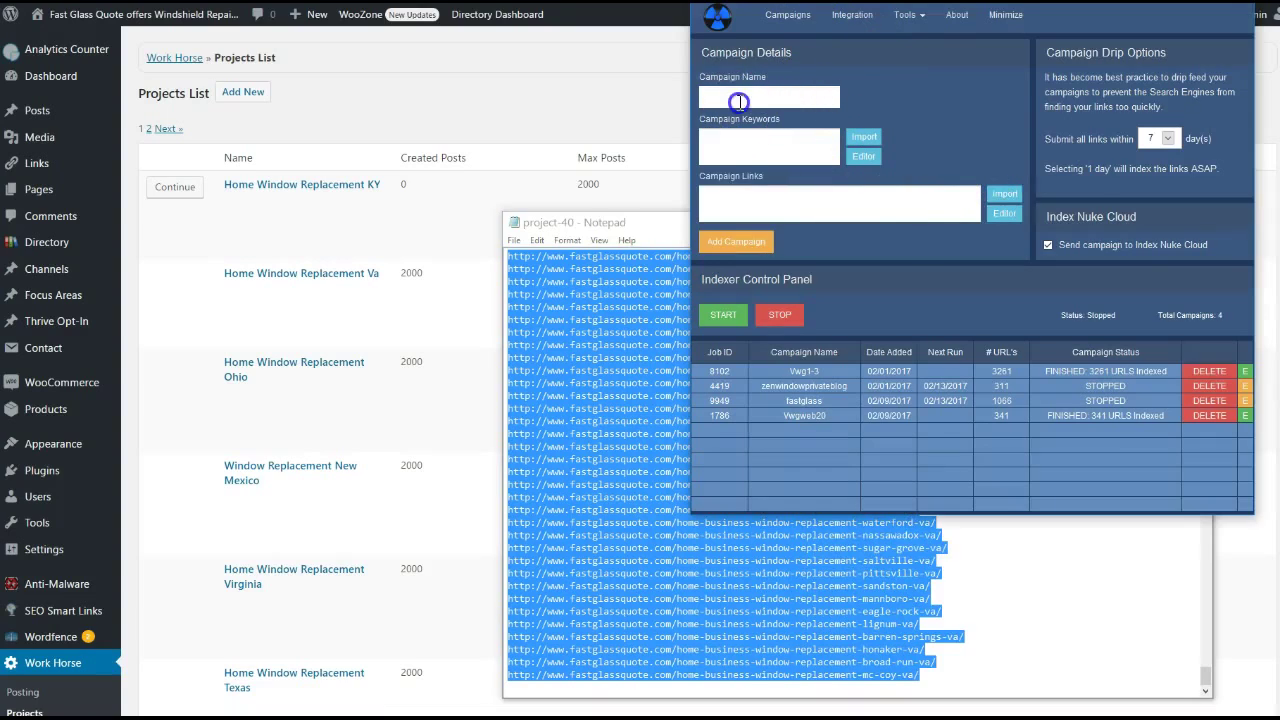
- Name the campaign HomewindowsVA and list keywords like glass replacement, glass repair, home window repair
click(739, 102)
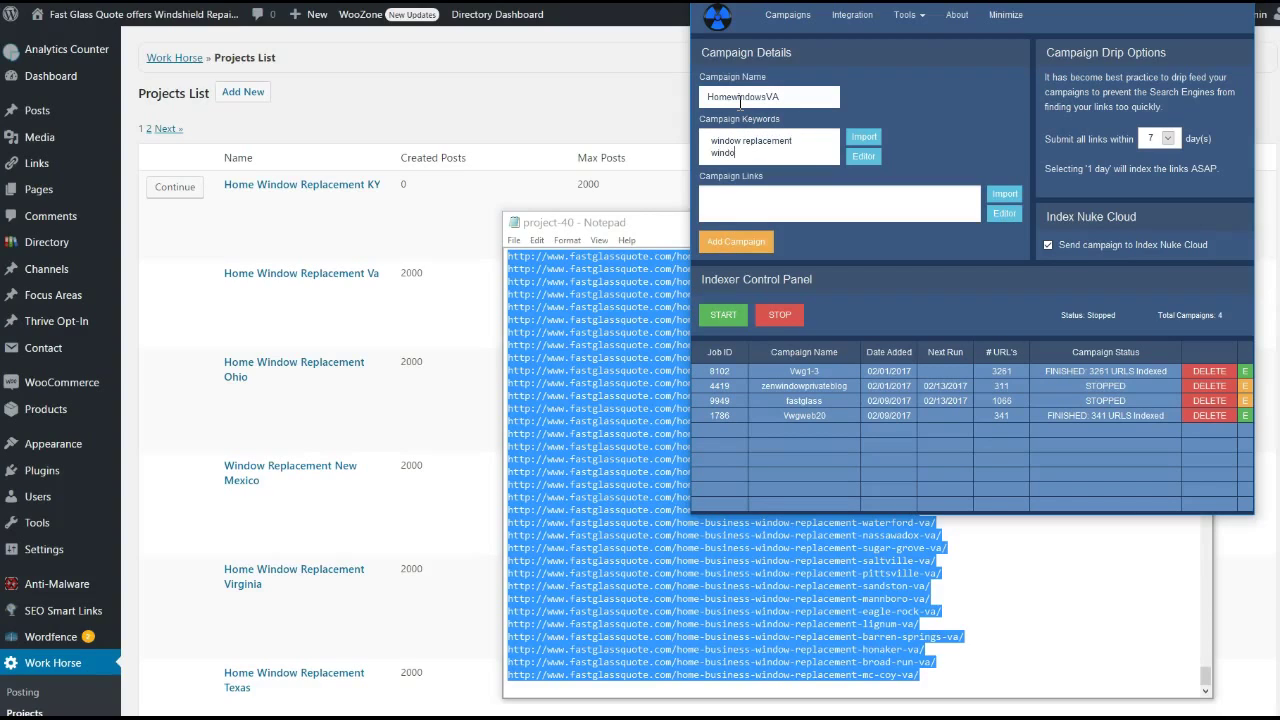
key(Return)
text(glass rep)
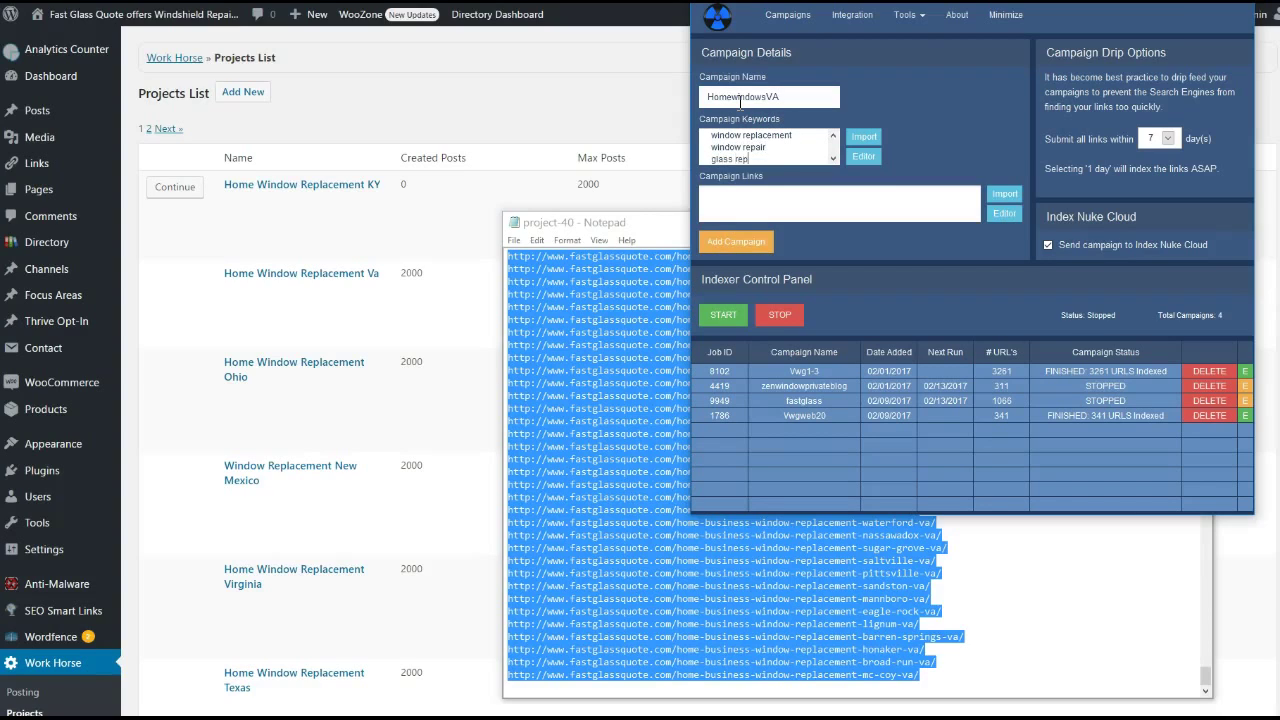
text(lacement)
key(Return)
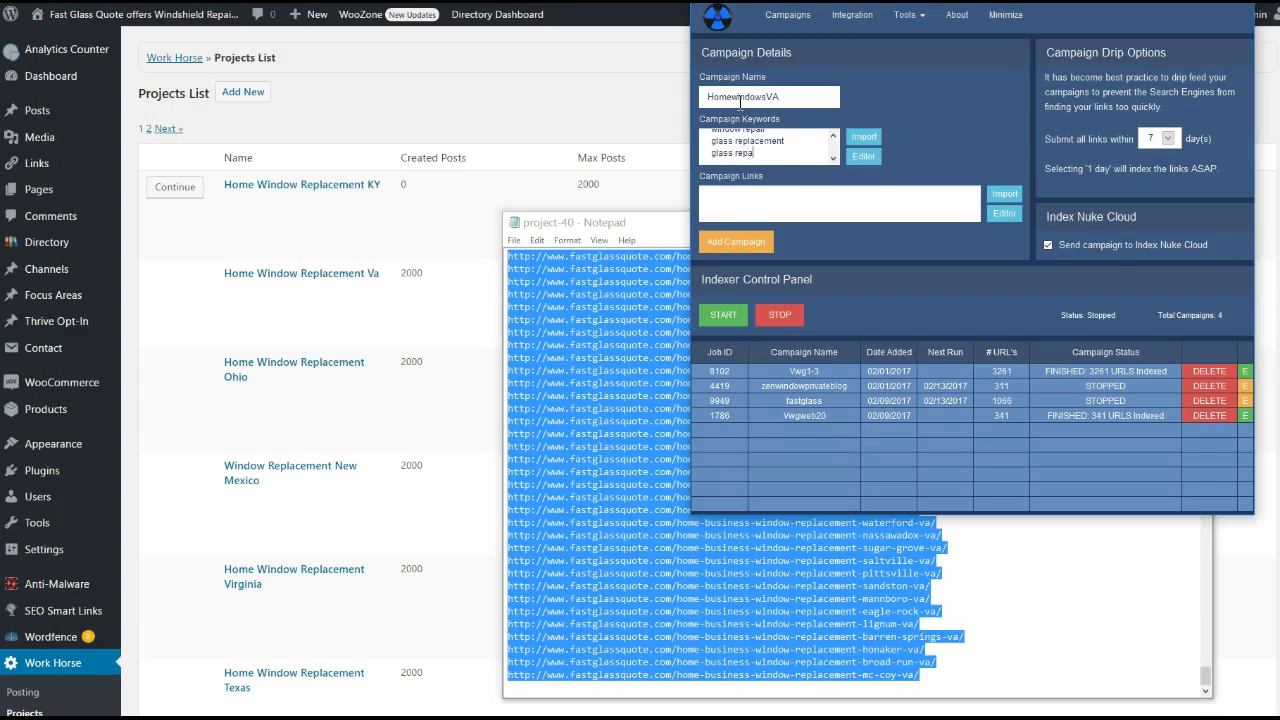
text(ir)
key(Return)
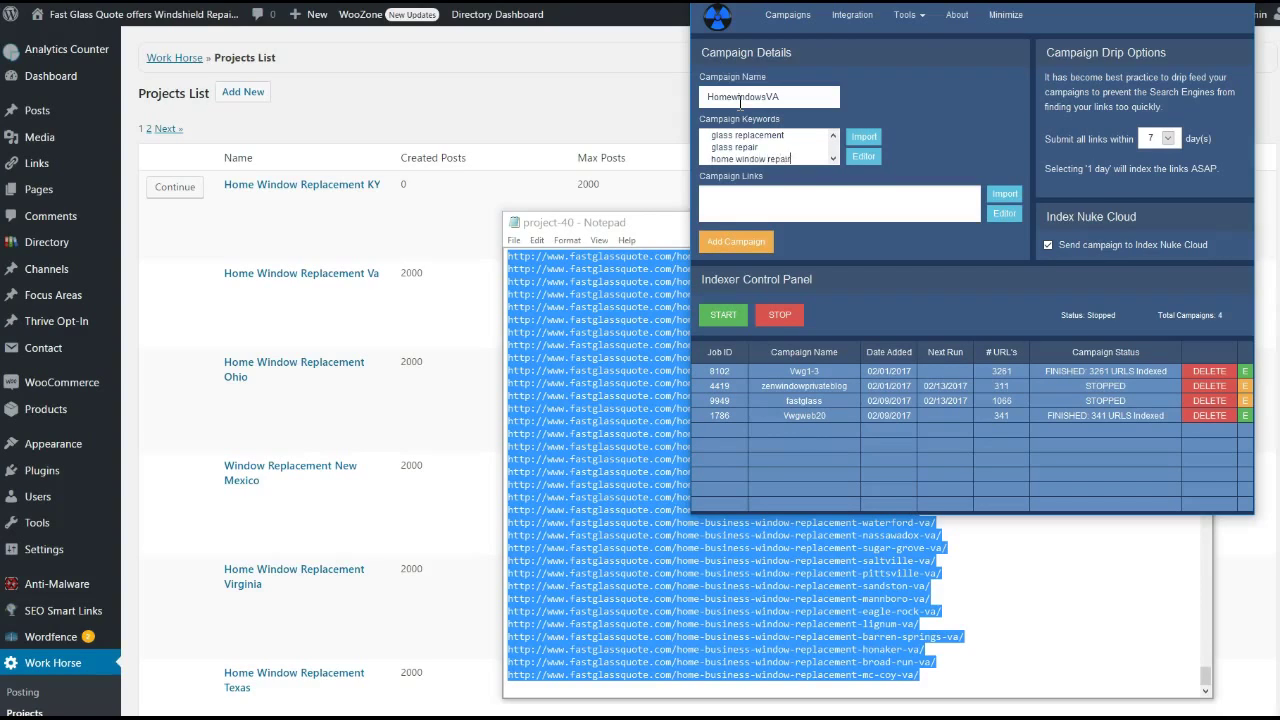
key(Return)
text(home window replaceme)
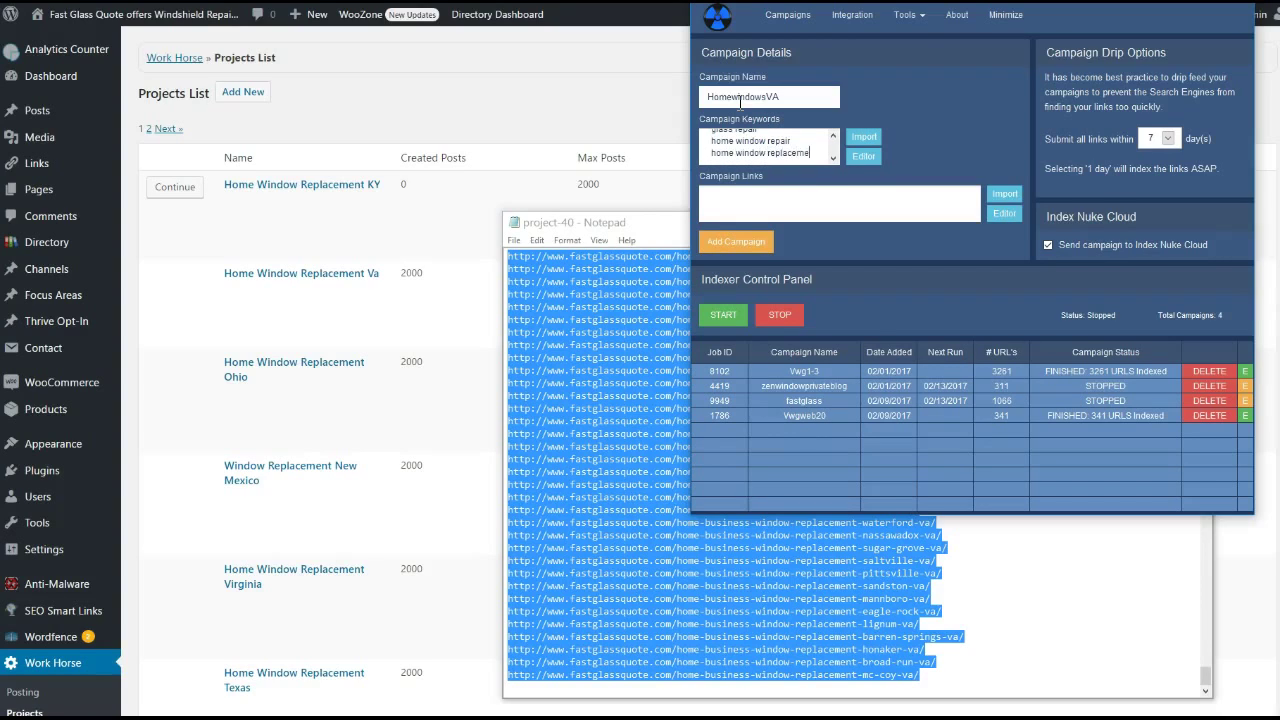
- Paste the copied URLs as campaign links and add the HomewindowsVA campaign
click(770, 205)
key(ctrl+v)
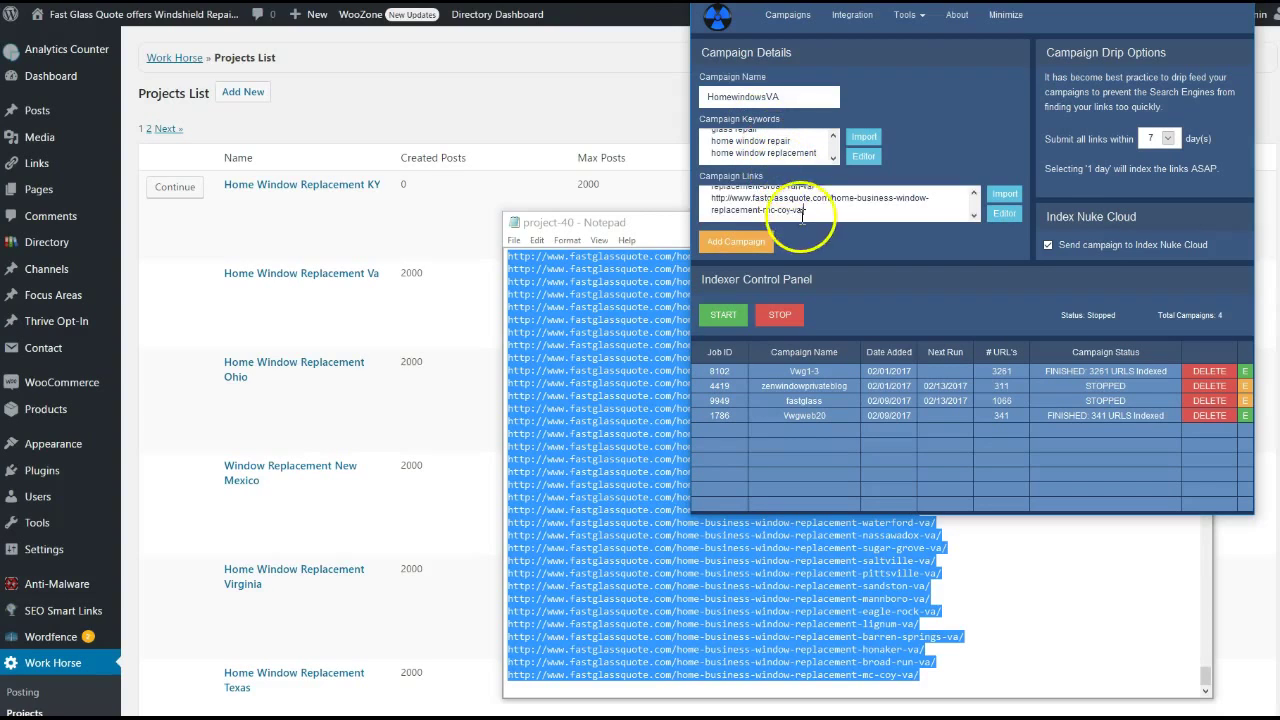
click(757, 245)
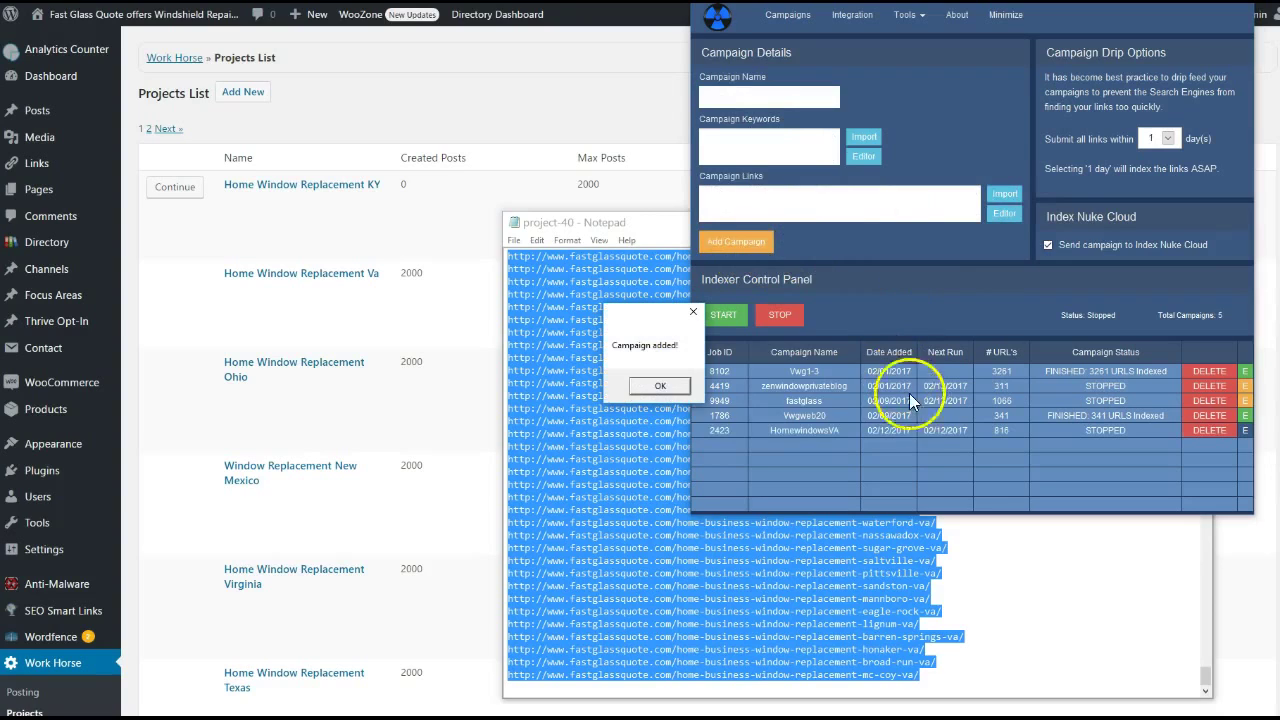
- Start the indexer running the HomewindowsVA campaign, with the Notepad URL list minimized
click(745, 389)
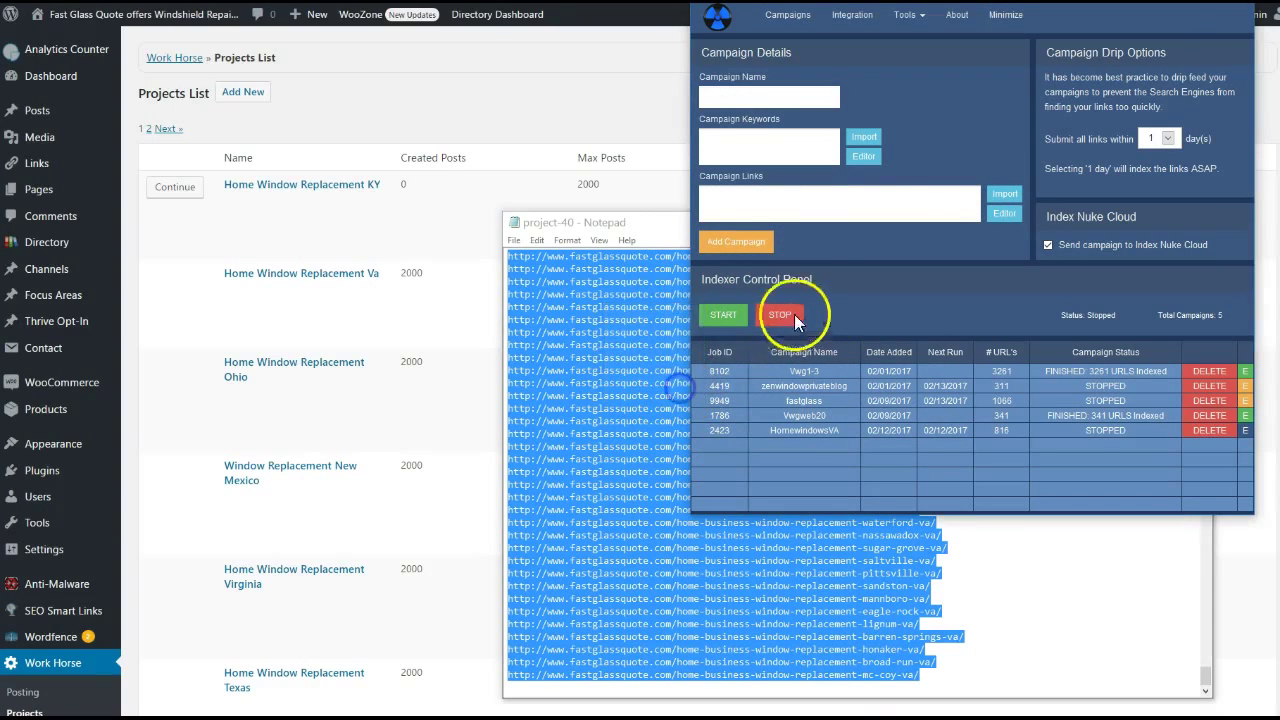
click(722, 315)
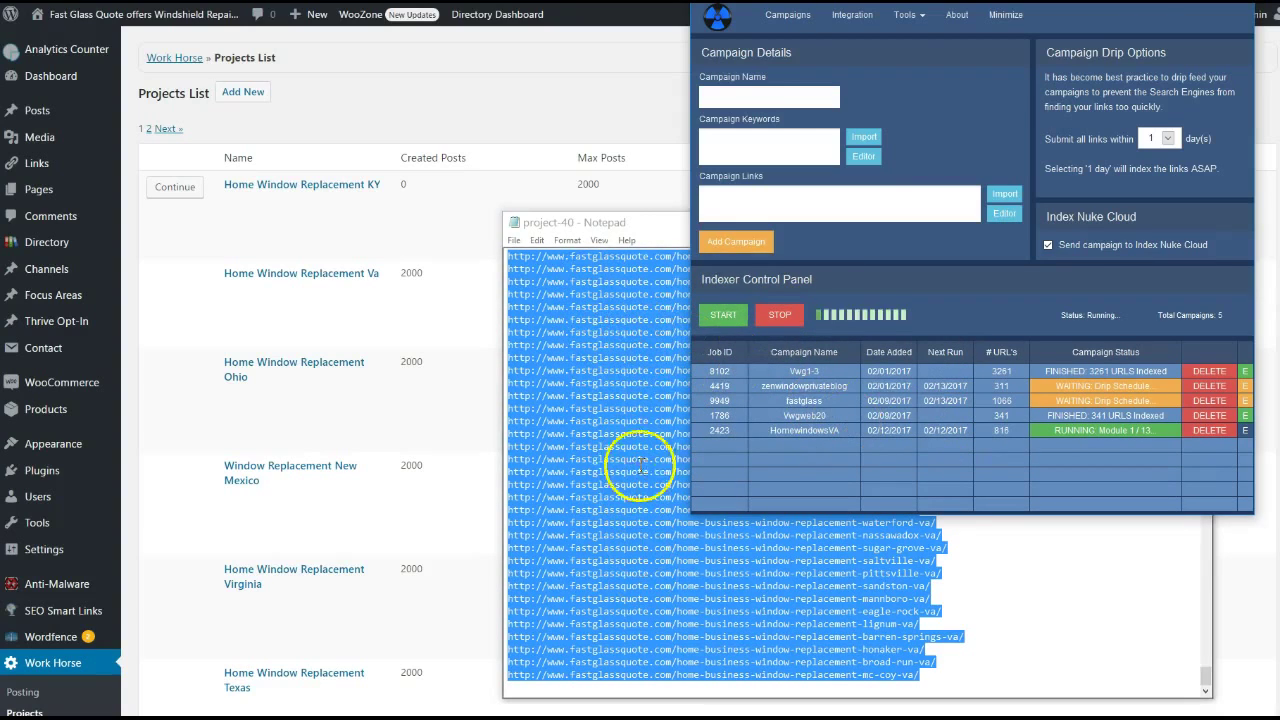
click(662, 222)
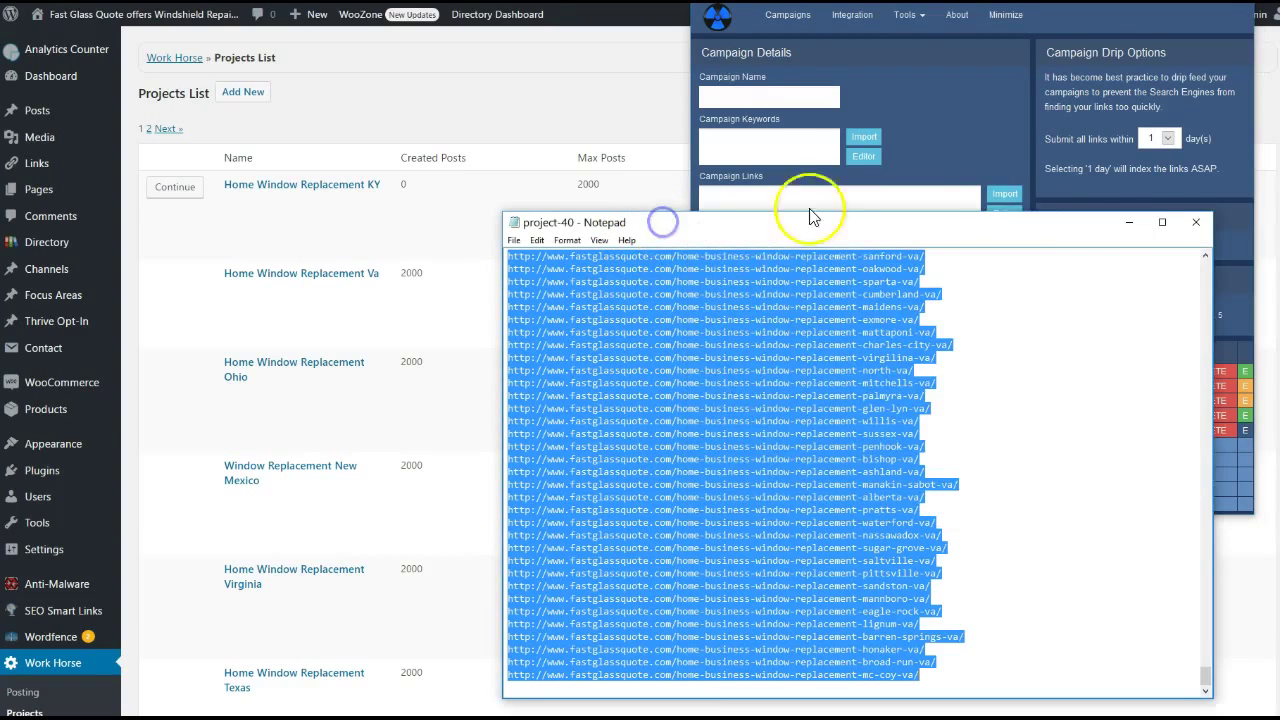
click(1129, 222)
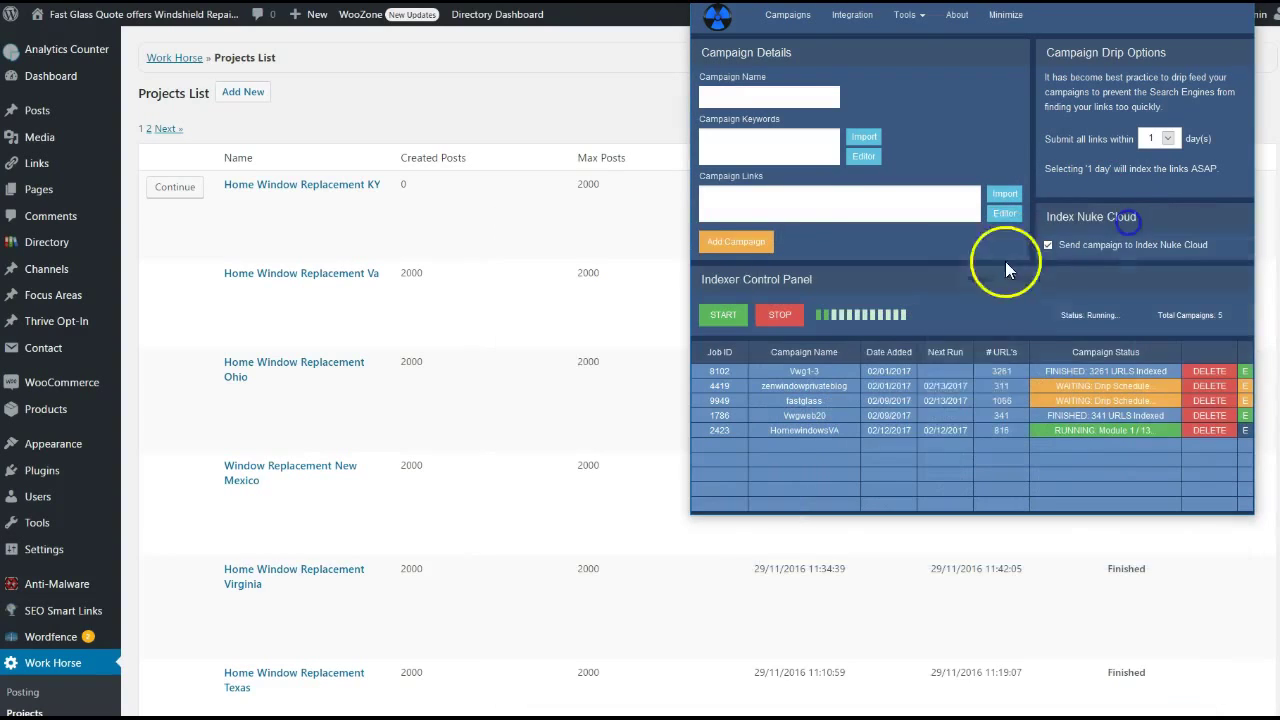